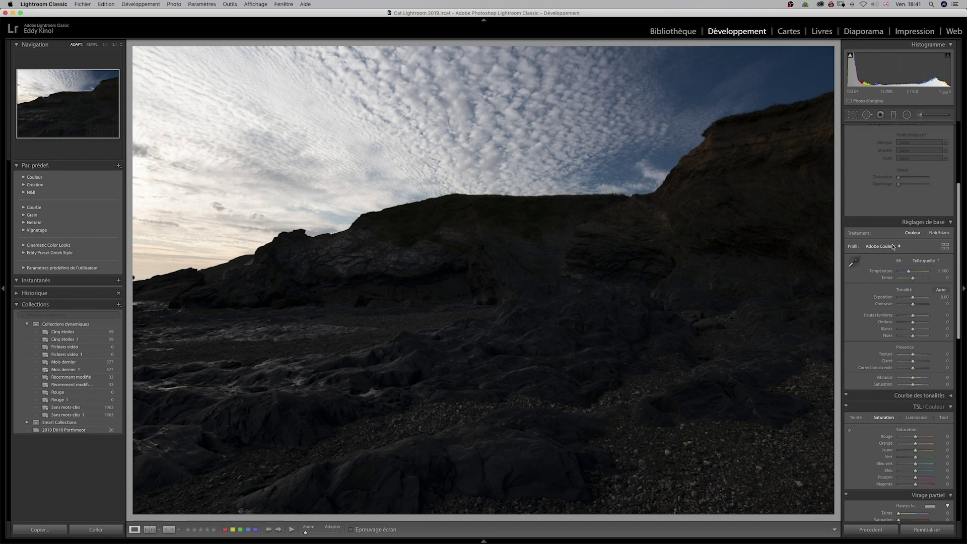
# - Apply the Camera Matching profile "Appareil photo Plat" to the beach photo and close the profile browser
pyautogui.click(890, 248)
pyautogui.click(945, 249)
pyautogui.click(945, 248)
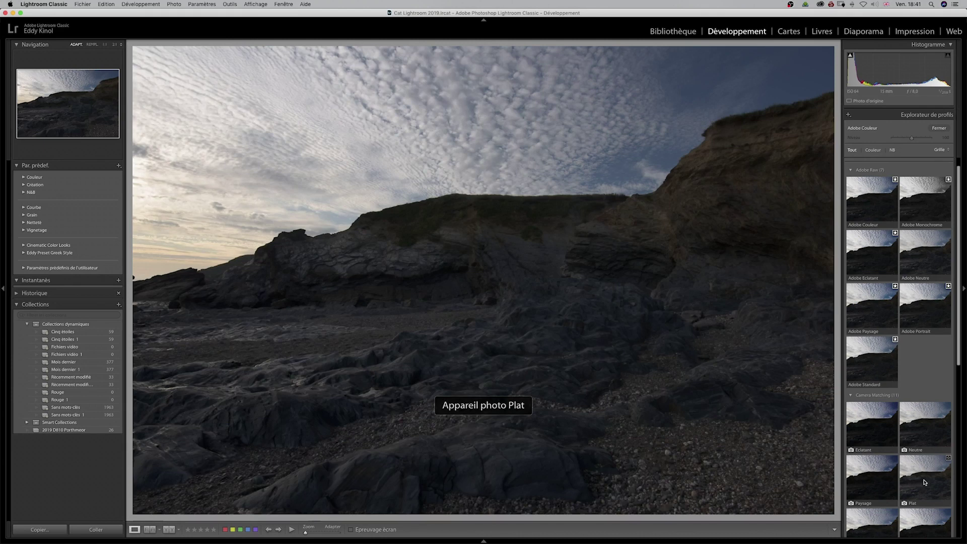
pyautogui.click(925, 482)
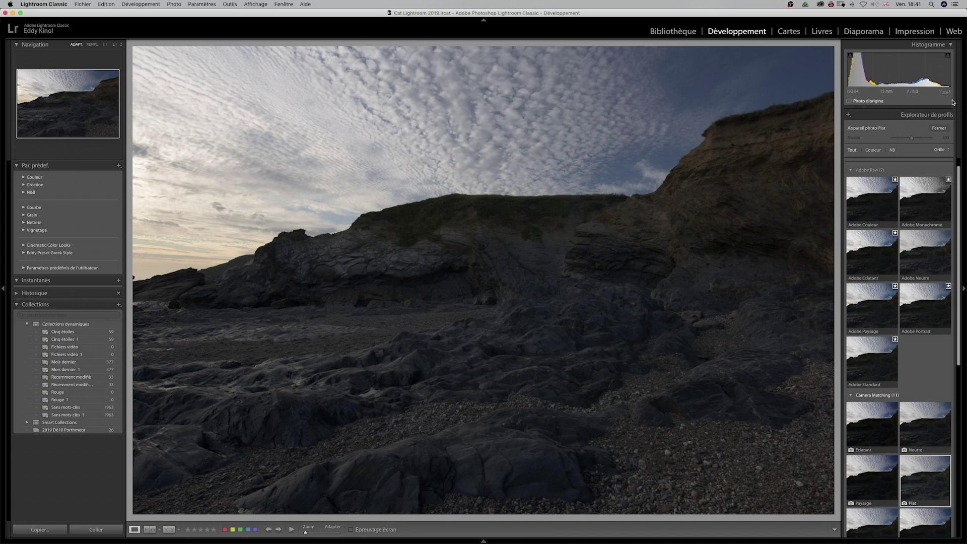
pyautogui.click(939, 129)
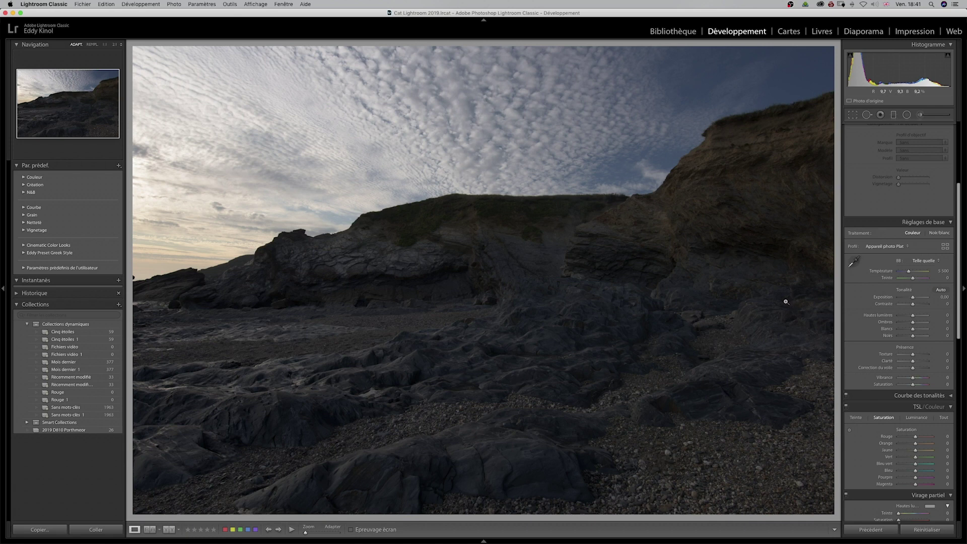
# - Enable the lens profile correction, switching it off and on several times to compare its effect on the photo
pyautogui.scroll(10, 861, 264)
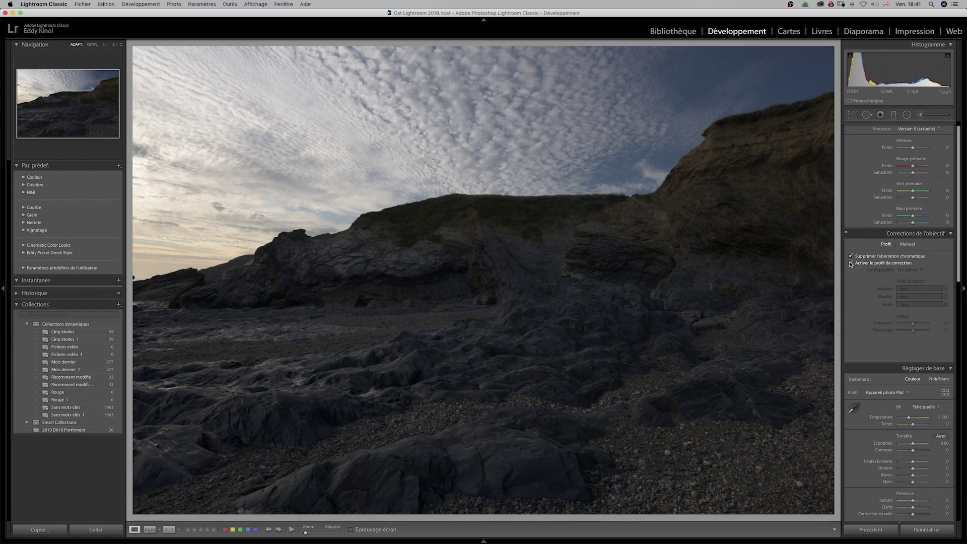
pyautogui.click(851, 263)
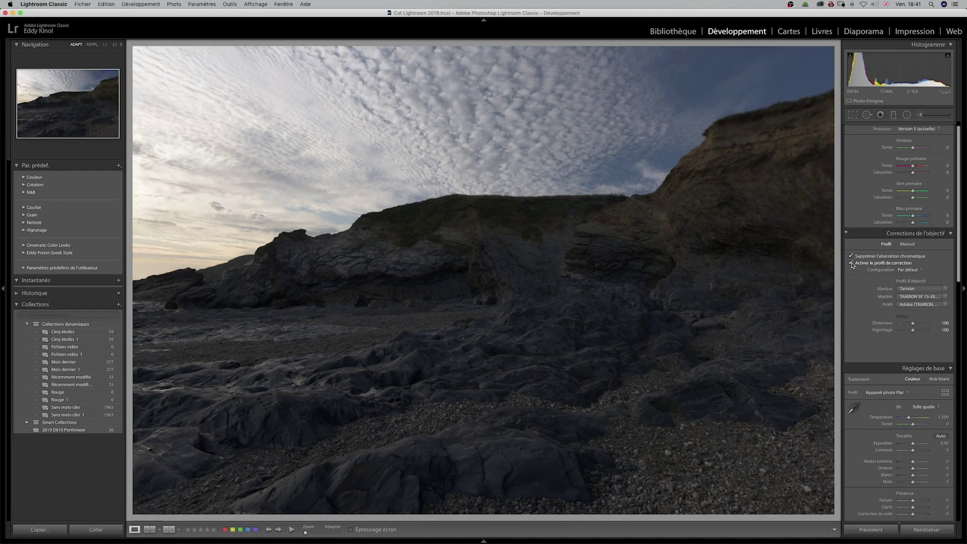
pyautogui.click(851, 264)
pyautogui.click(852, 263)
pyautogui.click(852, 264)
pyautogui.click(851, 263)
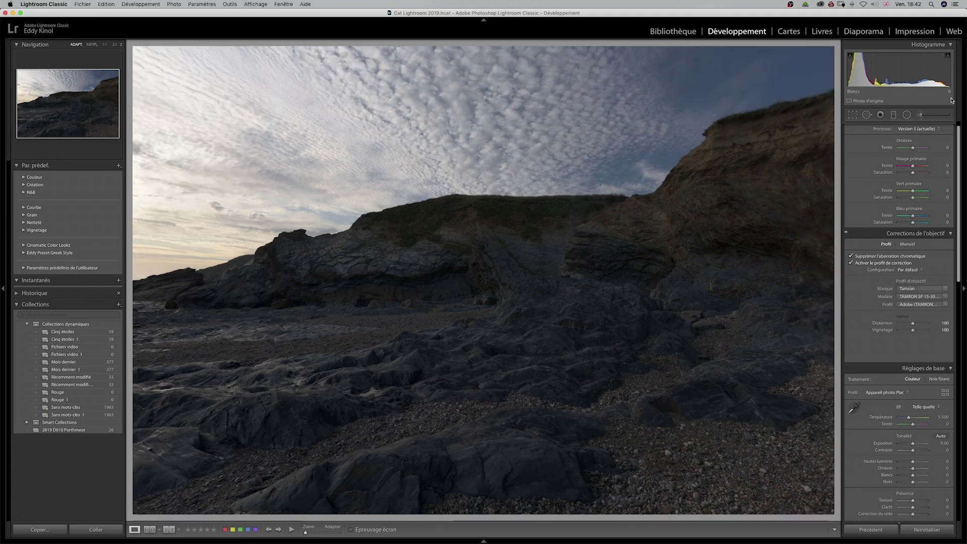
pyautogui.click(850, 263)
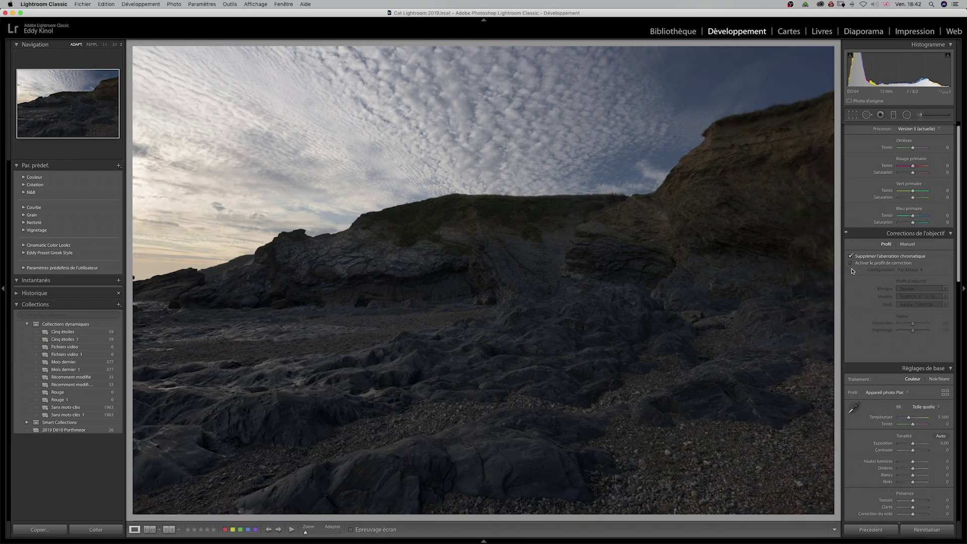
pyautogui.click(850, 263)
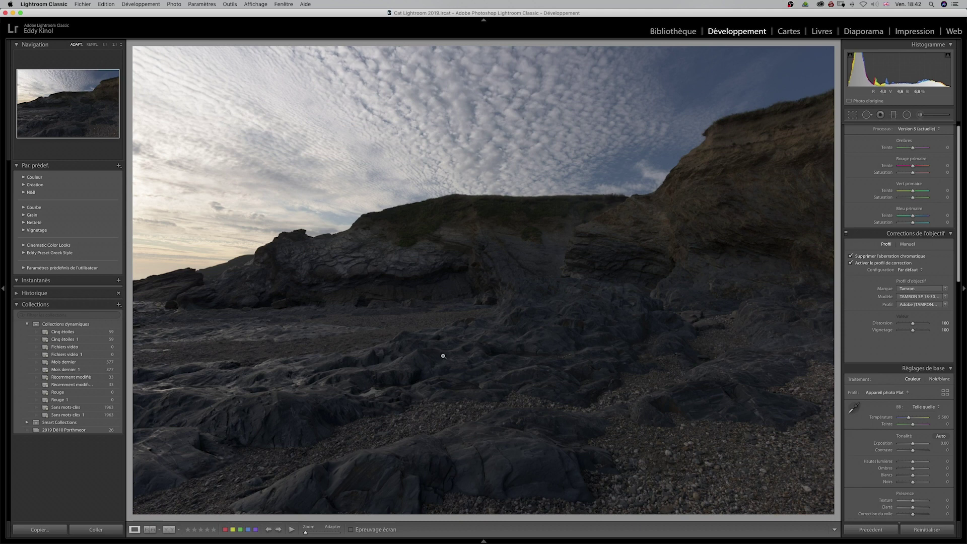
# - Compare the original and edited versions of the photo several times, ending on the edited version
pyautogui.press('\\')
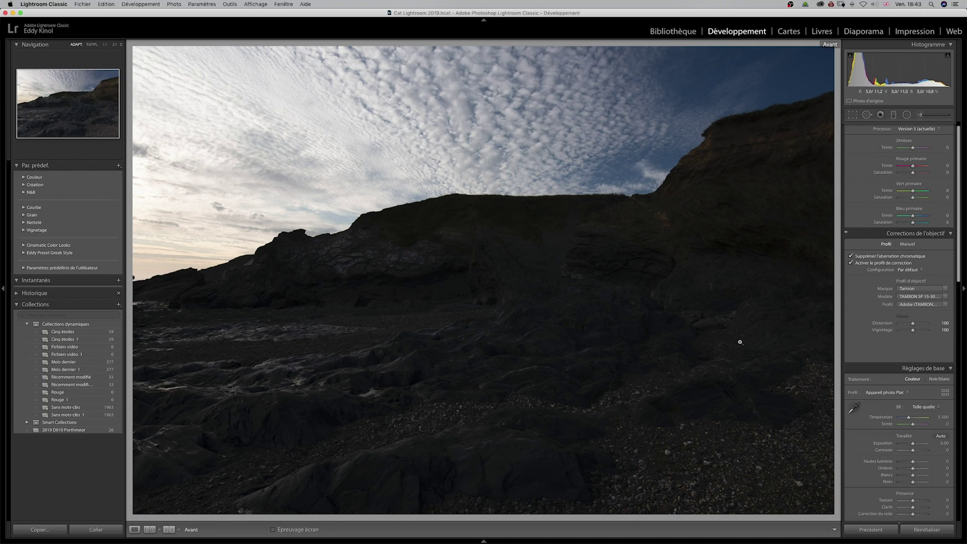
pyautogui.press('\\')
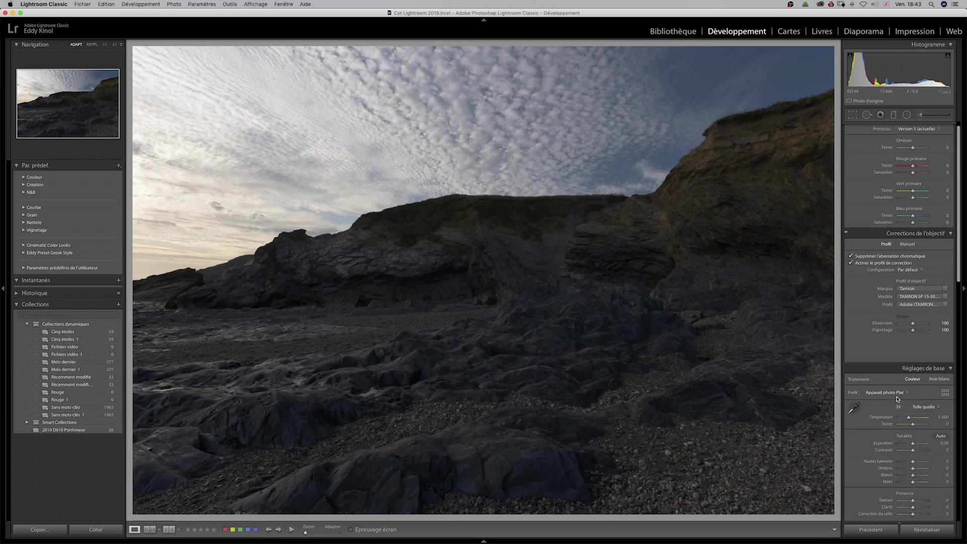
pyautogui.press('\\')
pyautogui.press('\\')
pyautogui.press('\\')
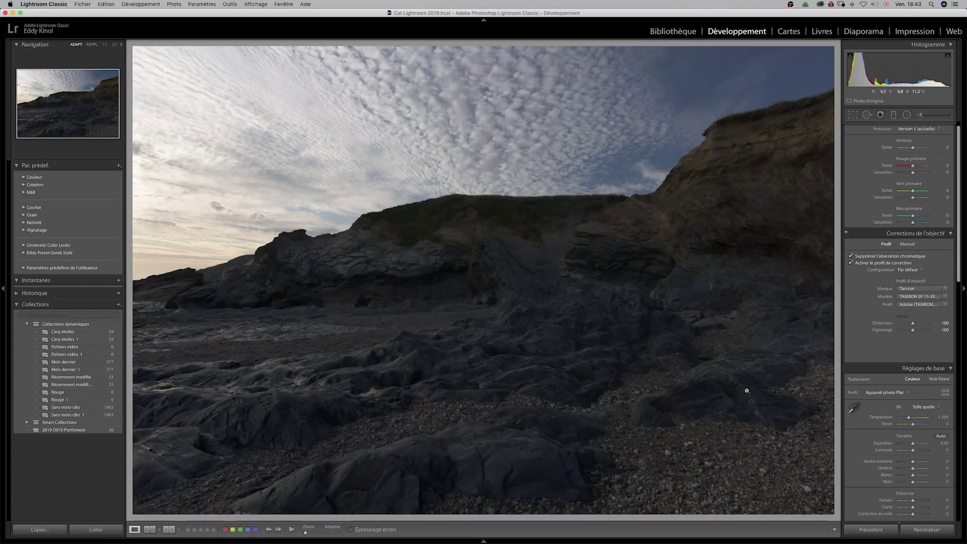
pyautogui.press('\\')
pyautogui.press('\\')
pyautogui.press('\\')
pyautogui.press('\\')
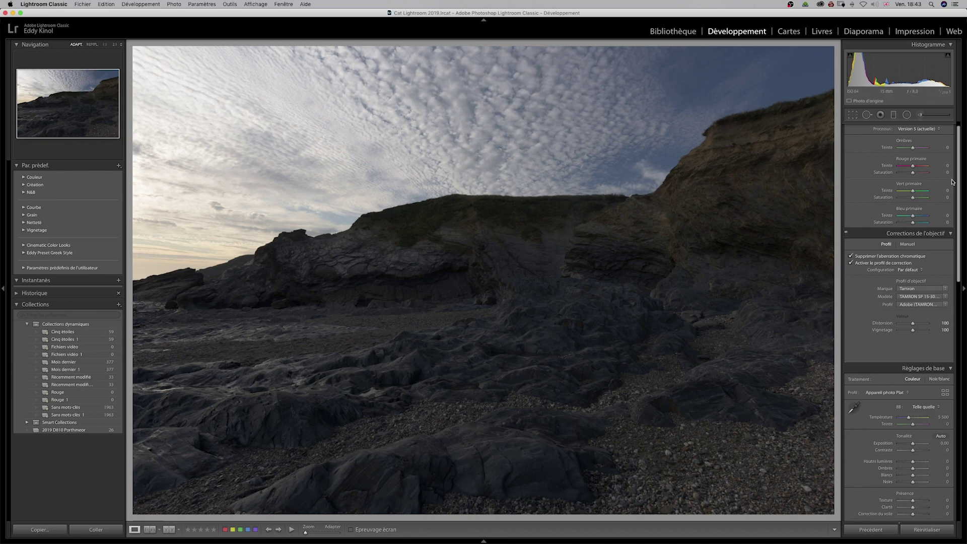
# - Try an exposure of +1.70 while inspecting the rocks and cliffs at 1:1 zoom, and reset the exposure
pyautogui.scroll(-5, 956, 185)
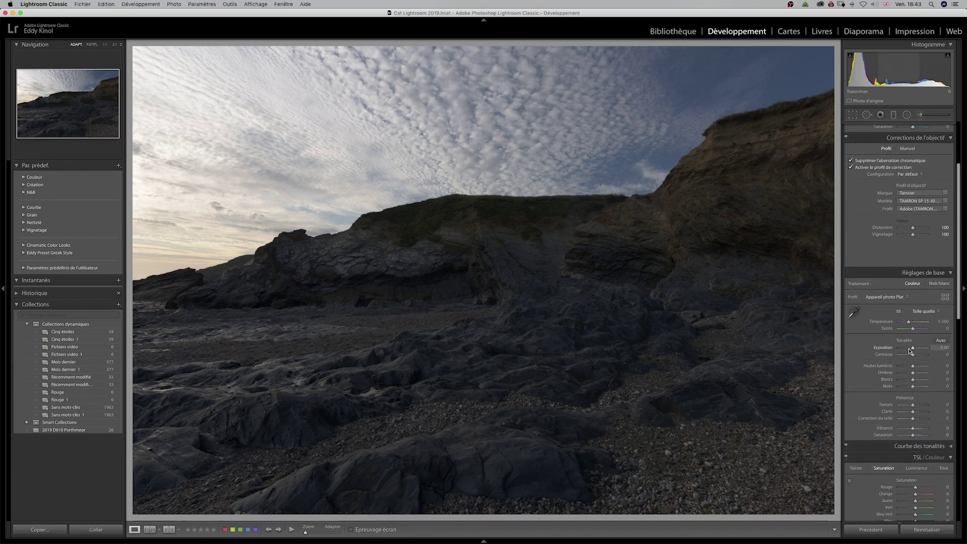
pyautogui.moveTo(914, 348); pyautogui.dragTo(920, 349)
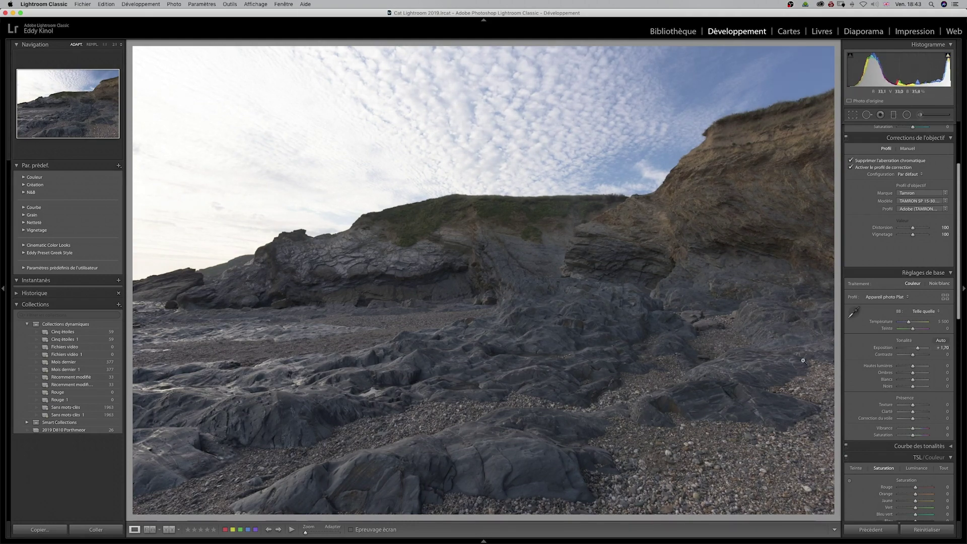
pyautogui.click(557, 313)
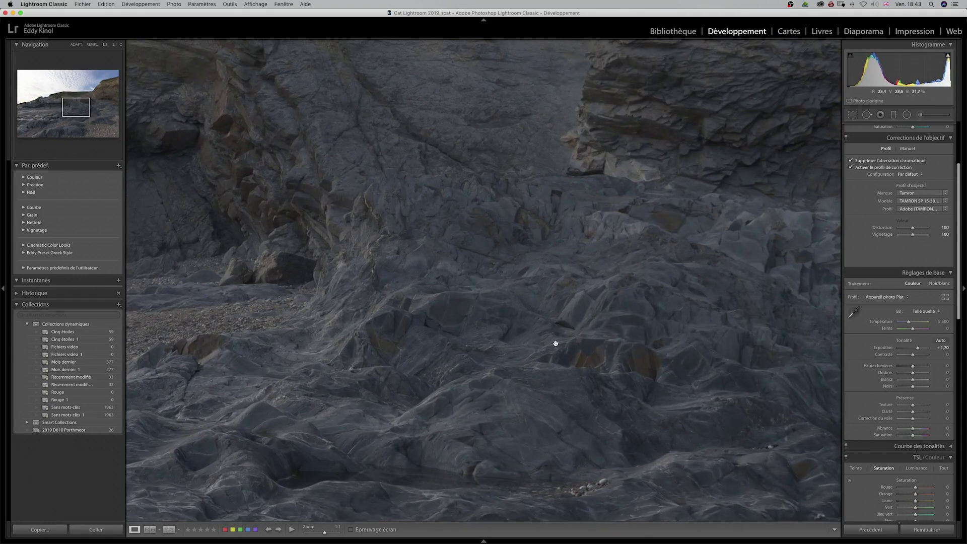
pyautogui.click(559, 312)
pyautogui.click(433, 272)
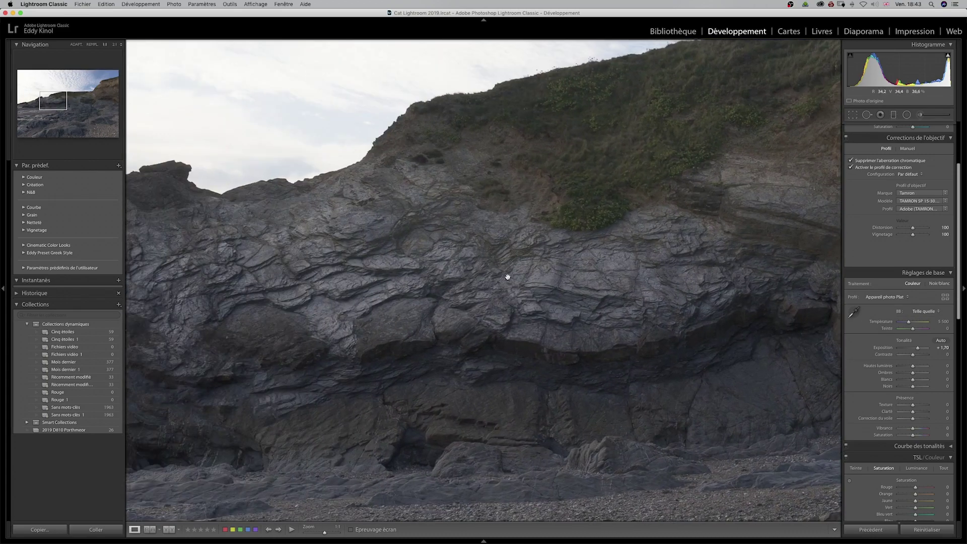
pyautogui.moveTo(448, 278); pyautogui.dragTo(632, 261)
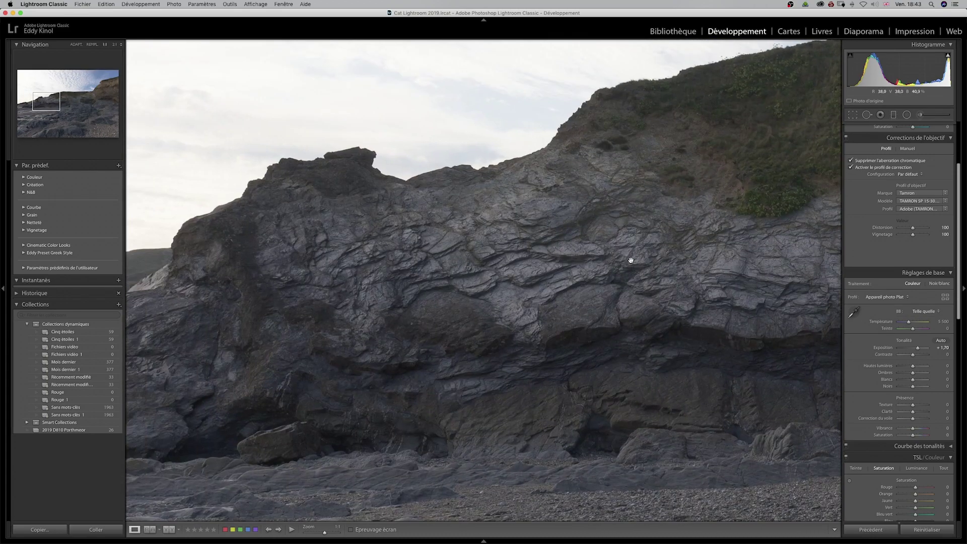
pyautogui.click(490, 290)
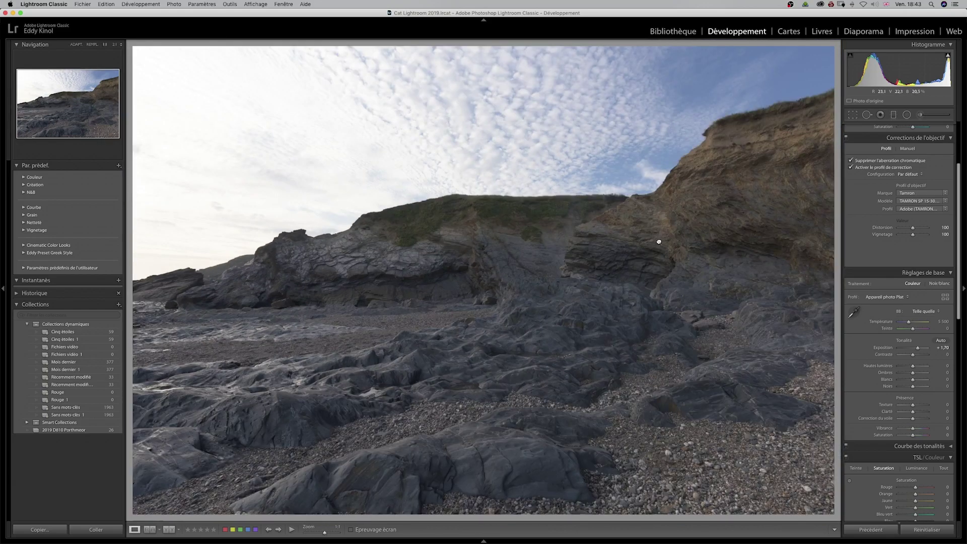
pyautogui.click(659, 242)
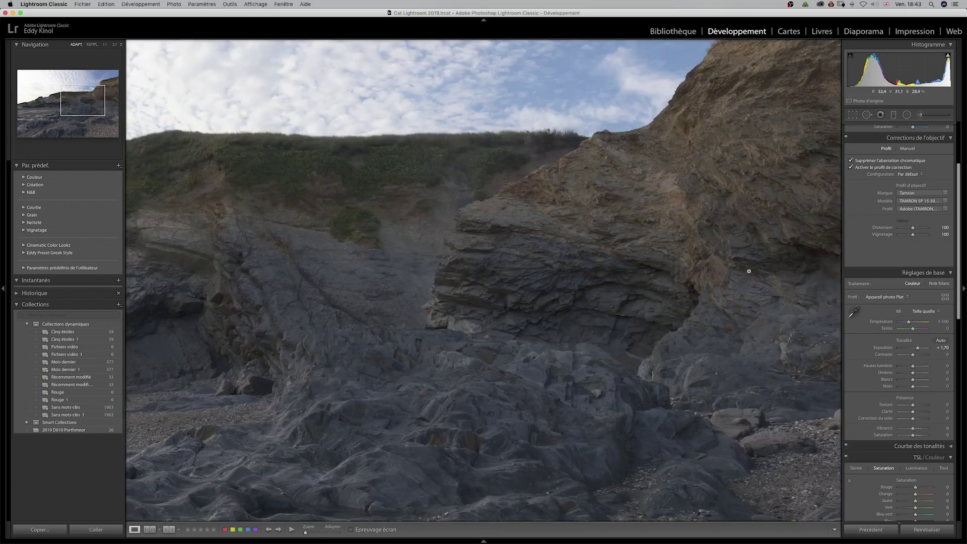
pyautogui.click(749, 271)
pyautogui.click(789, 250)
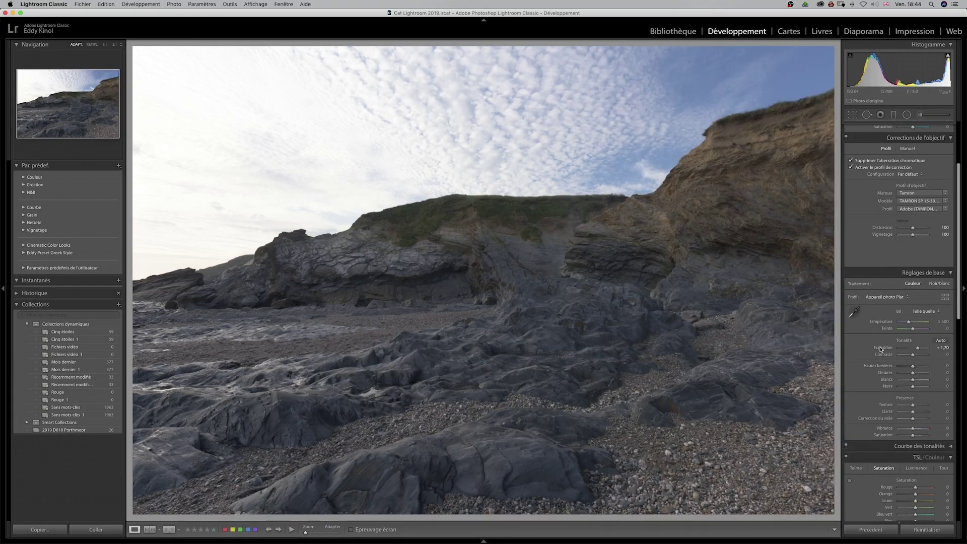
pyautogui.doubleClick(882, 349)
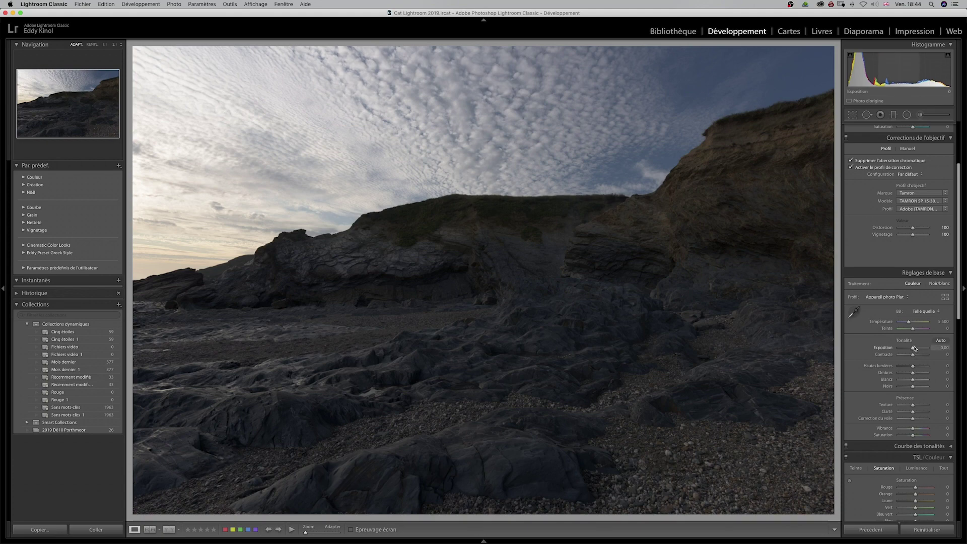
# - Test exposure values of +3.30, +1.60 and +1.25, checking the detail of the cliff at 1:1 zoom
pyautogui.moveTo(914, 349); pyautogui.dragTo(921, 348)
pyautogui.click(441, 268)
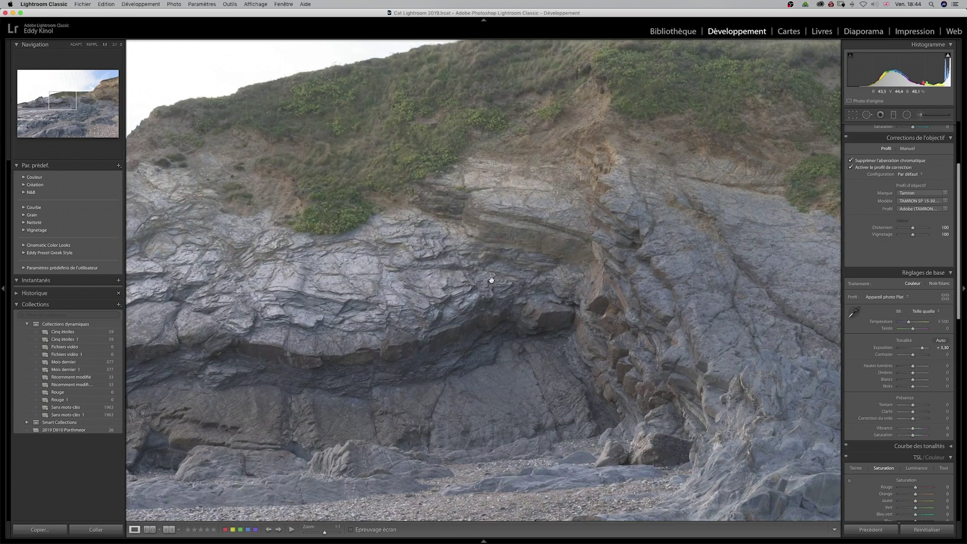
pyautogui.moveTo(923, 349); pyautogui.dragTo(919, 349)
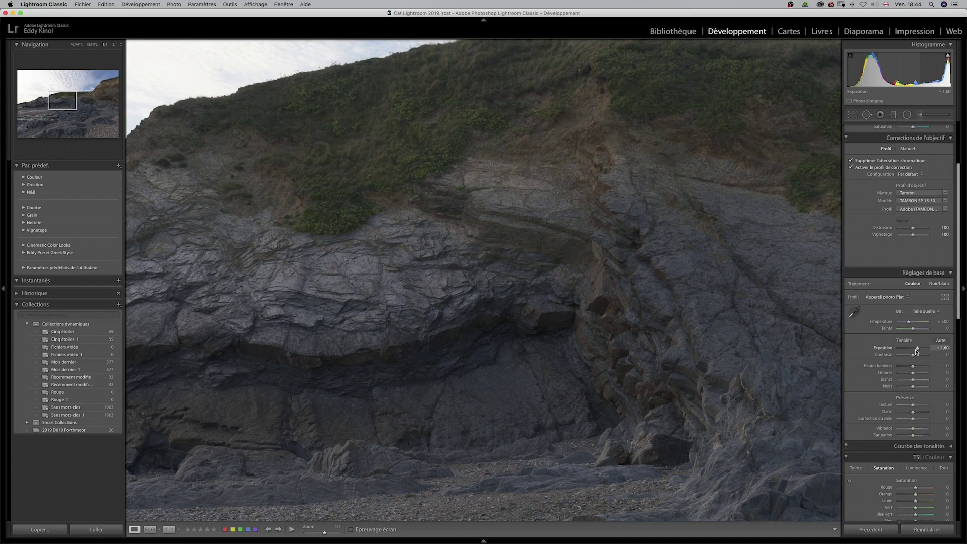
pyautogui.moveTo(917, 350); pyautogui.dragTo(915, 350)
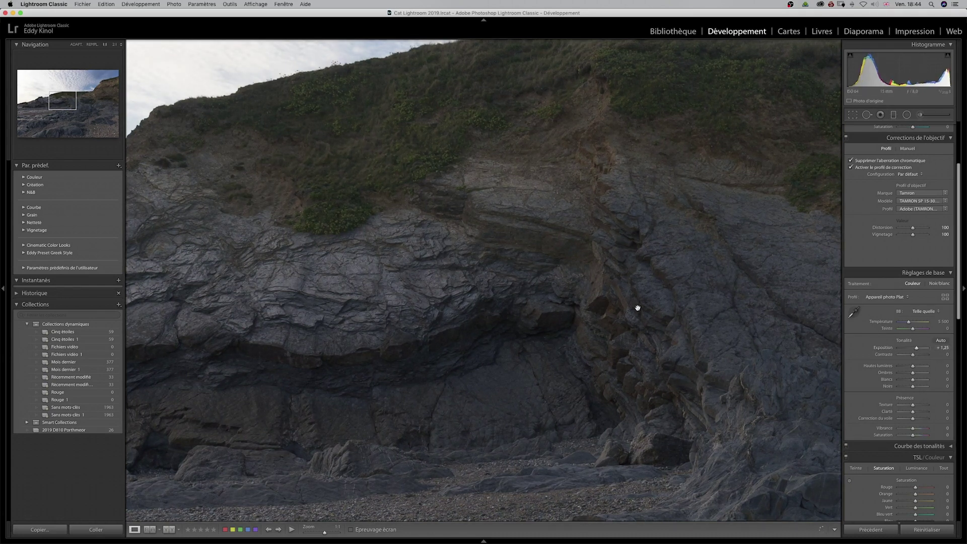
pyautogui.click(607, 297)
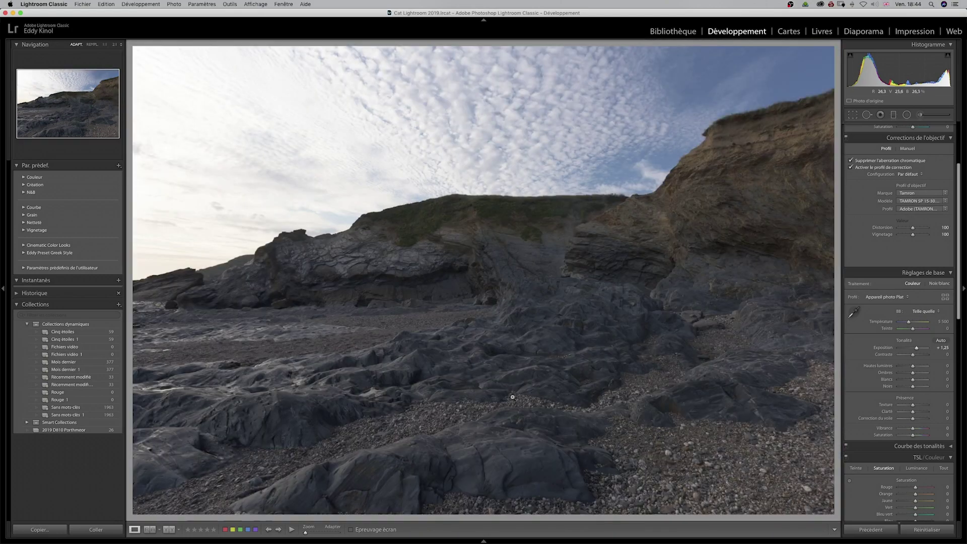
# - Try an exposure of −2.05 while inspecting the sky detail at 1:1 zoom, and reset the exposure to 0
pyautogui.moveTo(916, 347); pyautogui.dragTo(908, 349)
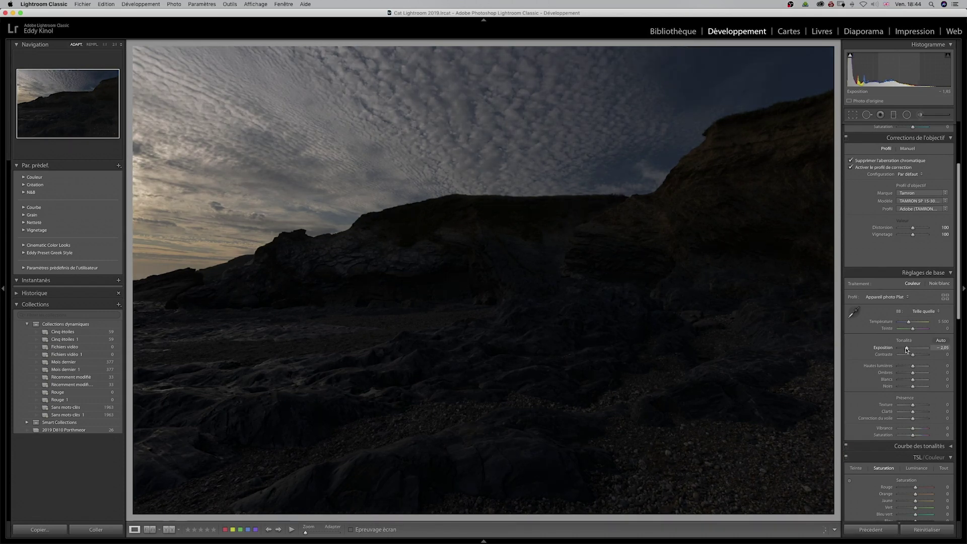
pyautogui.click(268, 192)
pyautogui.moveTo(267, 192); pyautogui.dragTo(301, 221)
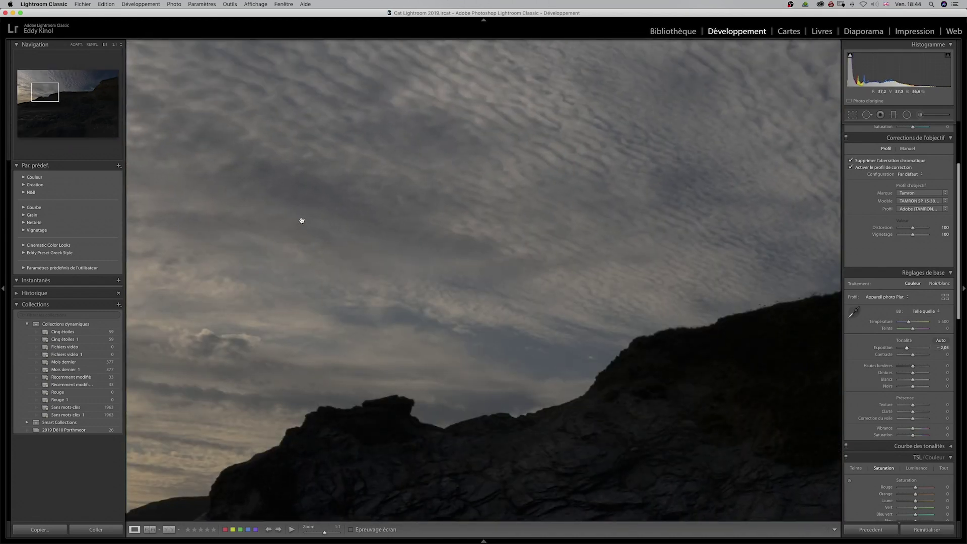
pyautogui.click(300, 229)
pyautogui.click(223, 215)
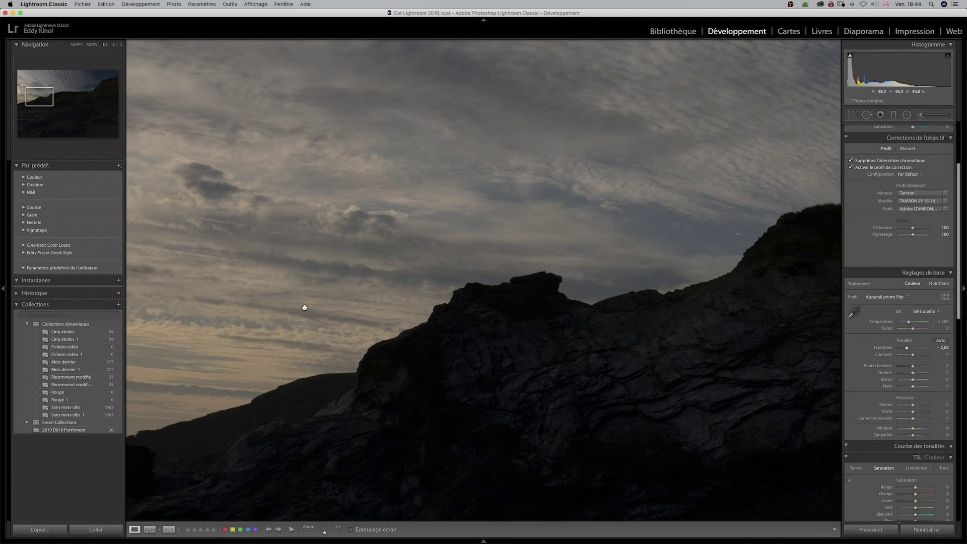
pyautogui.click(315, 268)
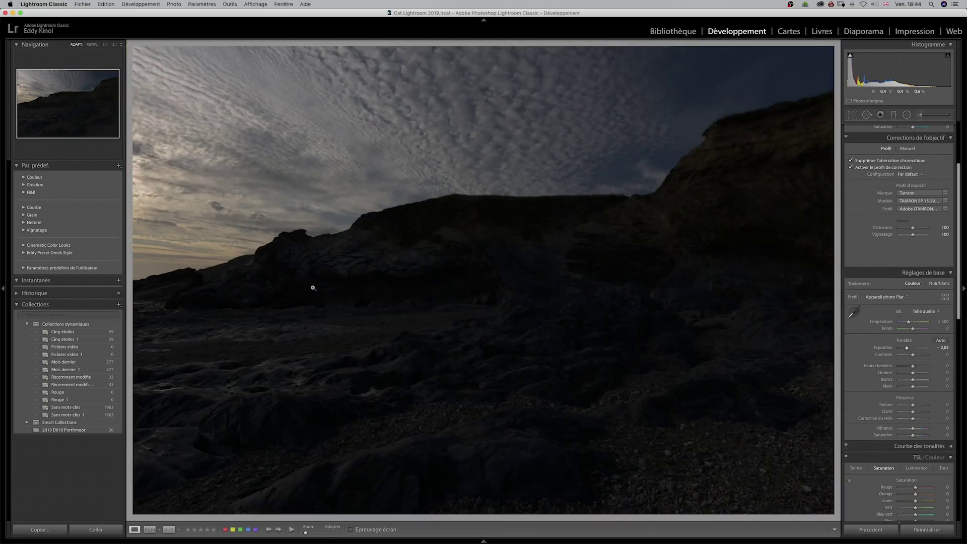
pyautogui.click(887, 351)
pyautogui.doubleClick(887, 348)
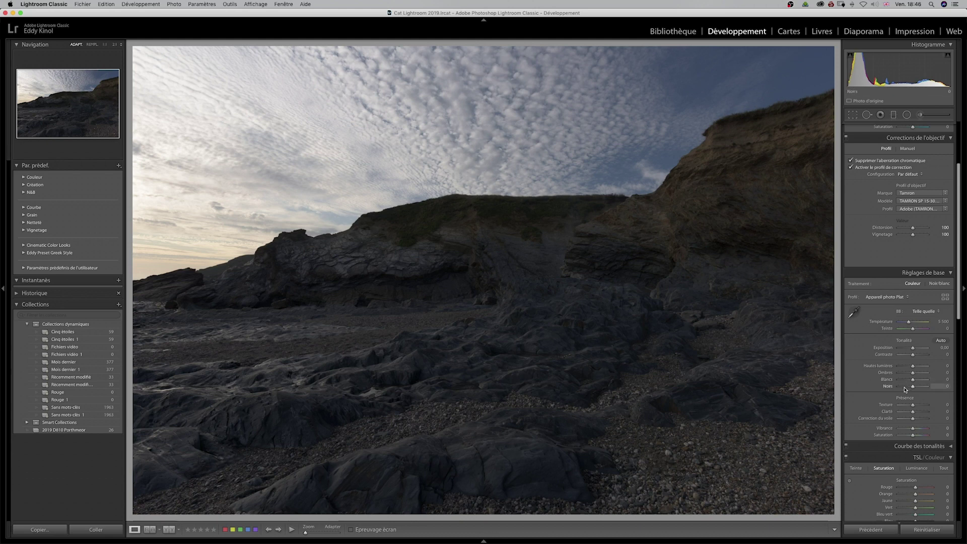
# - Set Hautes lumières to −36, Ombres to +44, Blancs to −37 and Noirs to +81, and slightly raise Correction du voile
pyautogui.moveTo(915, 374); pyautogui.dragTo(919, 374)
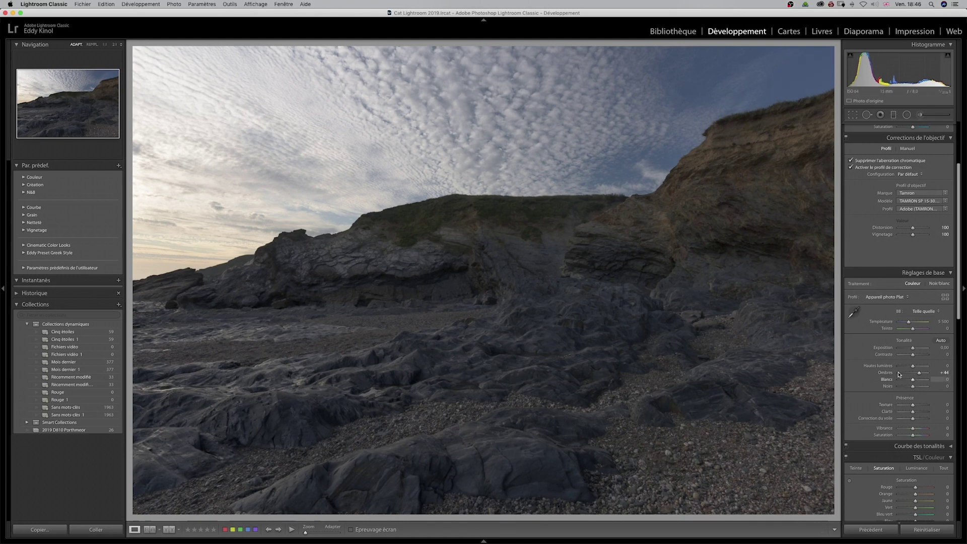
pyautogui.moveTo(912, 368); pyautogui.dragTo(907, 367)
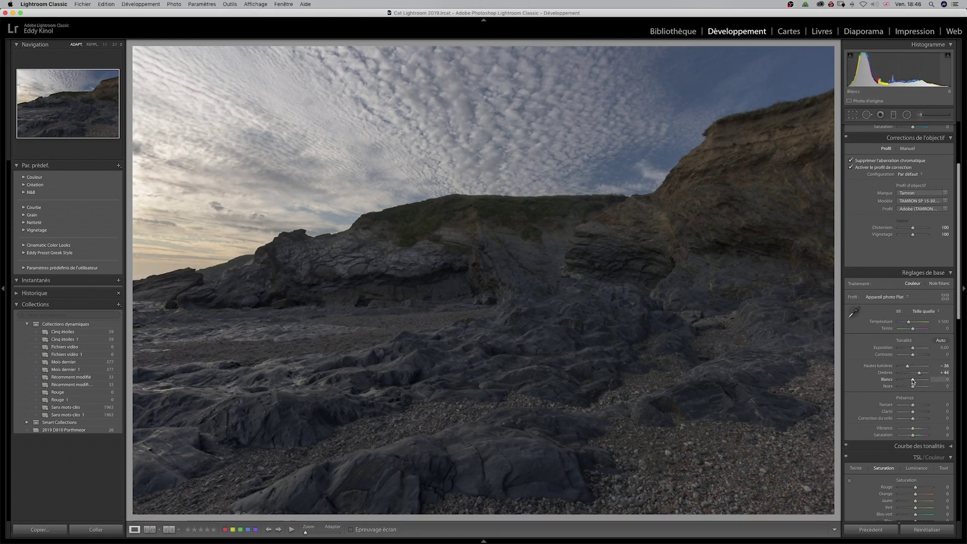
pyautogui.moveTo(913, 381); pyautogui.dragTo(925, 387)
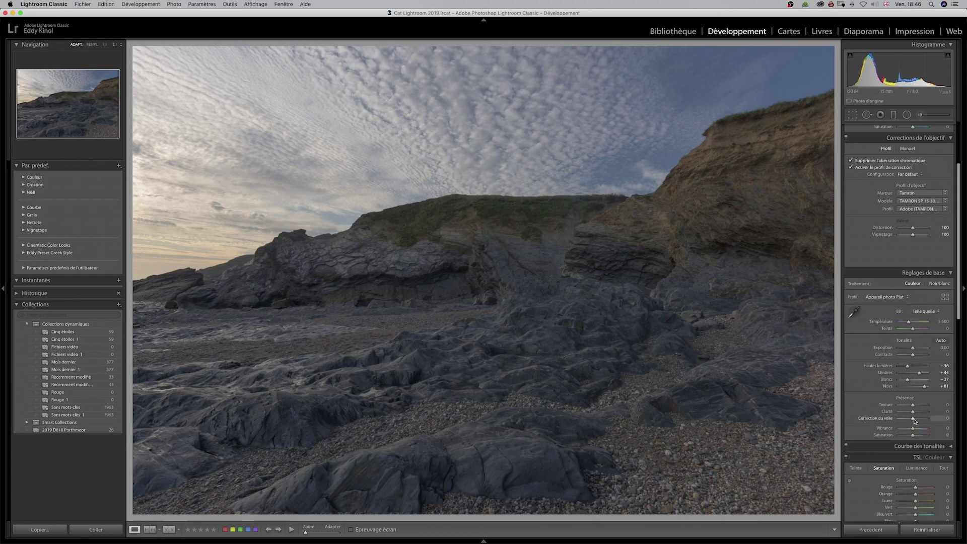
pyautogui.moveTo(915, 421); pyautogui.dragTo(917, 421)
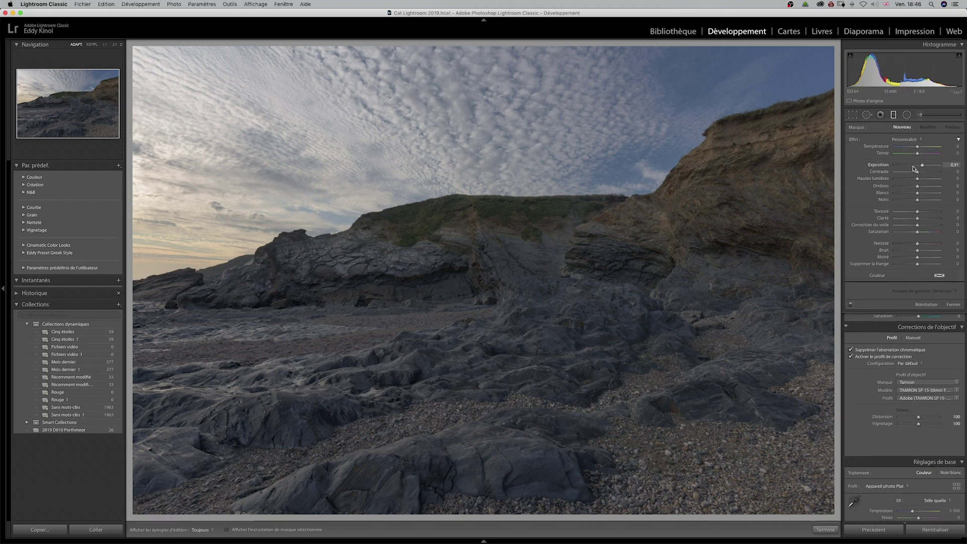
# - Place a graduated filter with exposure reset to 0 over the sky, tilted diagonally and centred near the cliff ridge
pyautogui.doubleClick(880, 165)
pyautogui.moveTo(375, 60); pyautogui.dragTo(411, 195)
pyautogui.moveTo(388, 125); pyautogui.dragTo(396, 198)
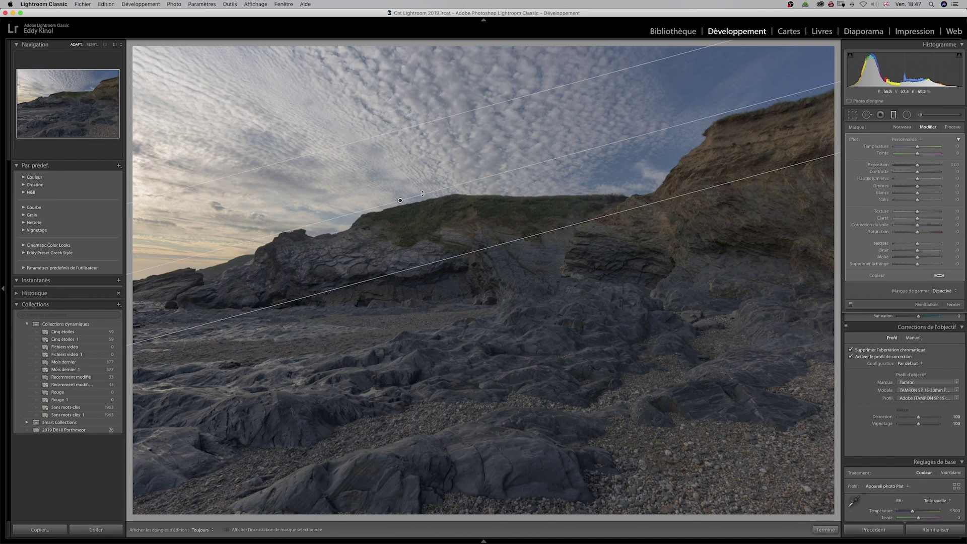
# - Shift the graduated filter down over the cliff with a slightly flatter tilt, and set its exposure to −0.71
pyautogui.moveTo(423, 193); pyautogui.dragTo(412, 229)
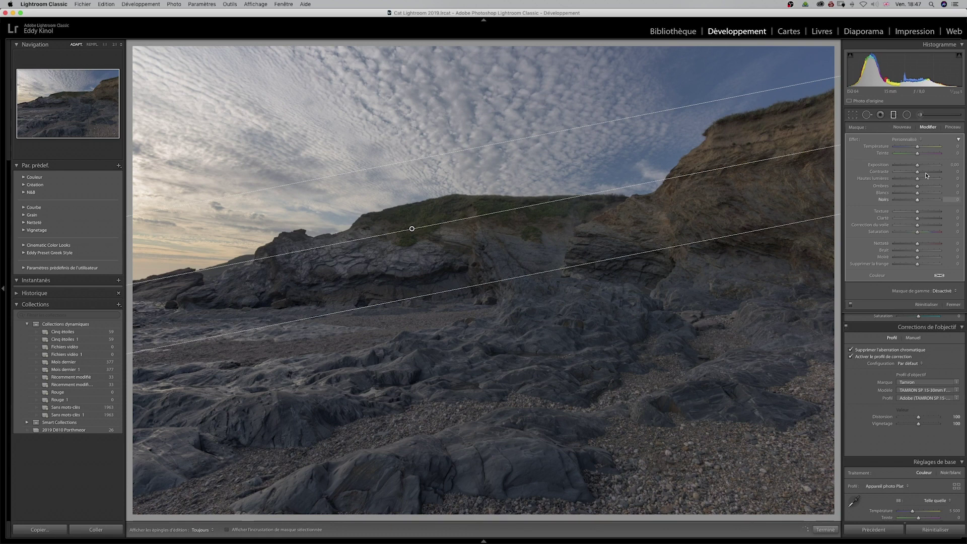
pyautogui.moveTo(918, 168); pyautogui.dragTo(912, 173)
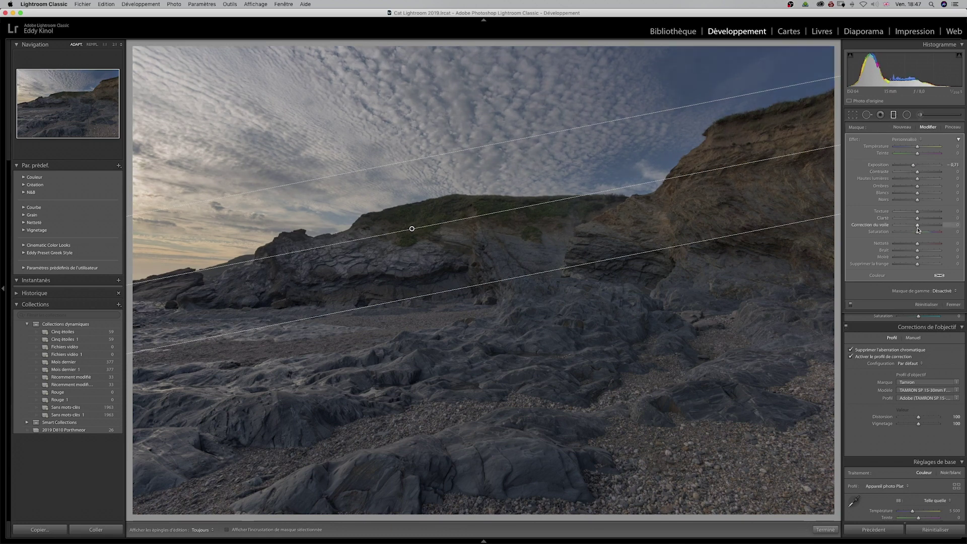
pyautogui.click(939, 277)
pyautogui.click(949, 275)
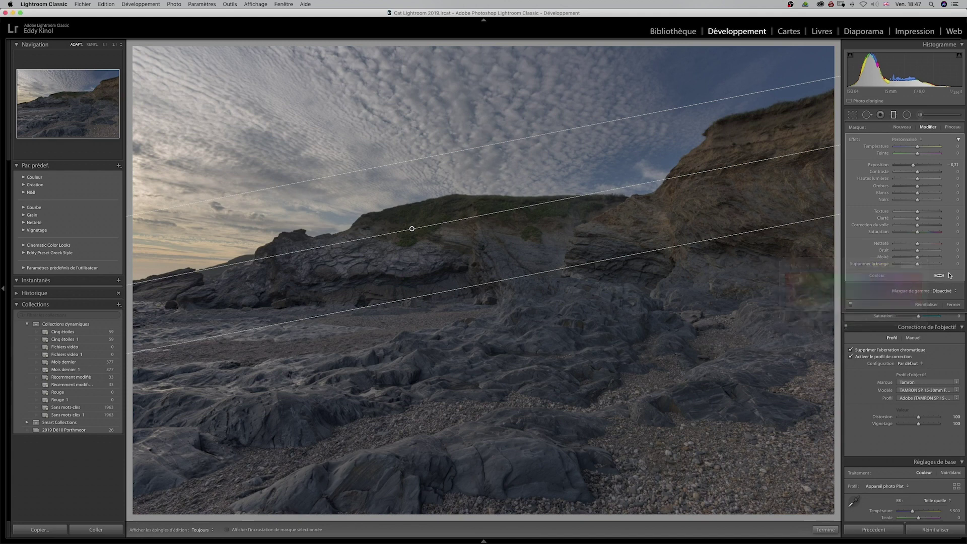
# - Limit the graduated filter to the bright sky with a Luminance range mask, Gamme 64/100 and Lissage 18, checking the mask overlay
pyautogui.click(943, 291)
pyautogui.click(945, 300)
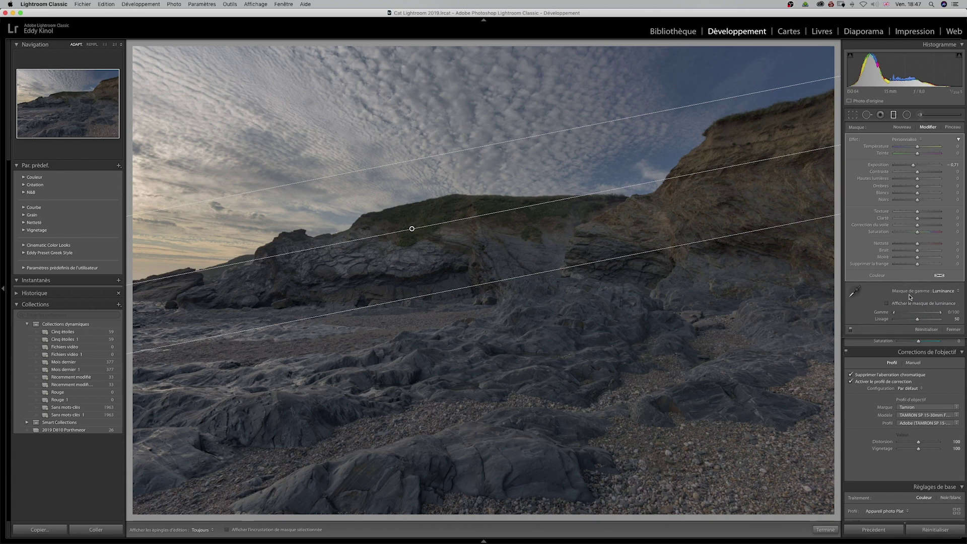
pyautogui.press('alt')
pyautogui.moveTo(895, 314); pyautogui.dragTo(915, 314)
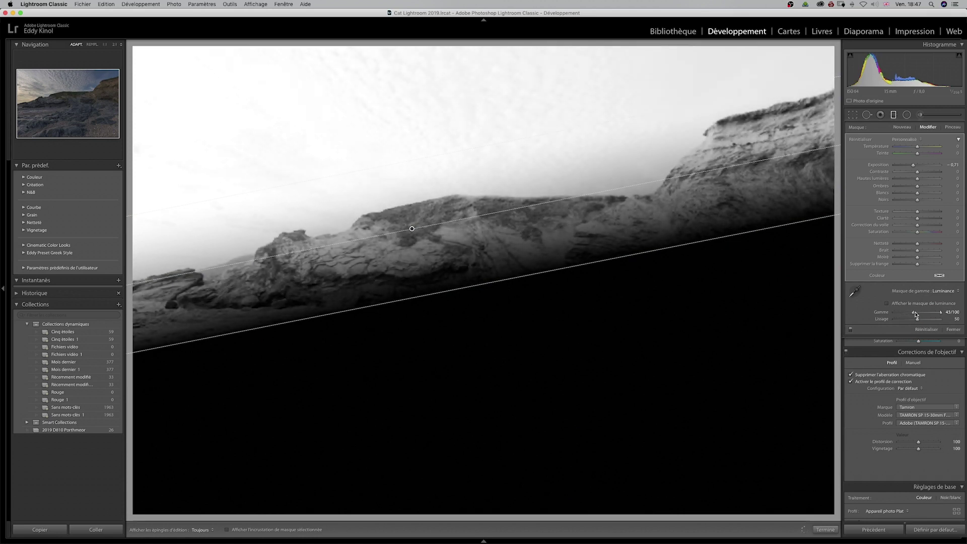
pyautogui.moveTo(915, 314); pyautogui.dragTo(911, 314)
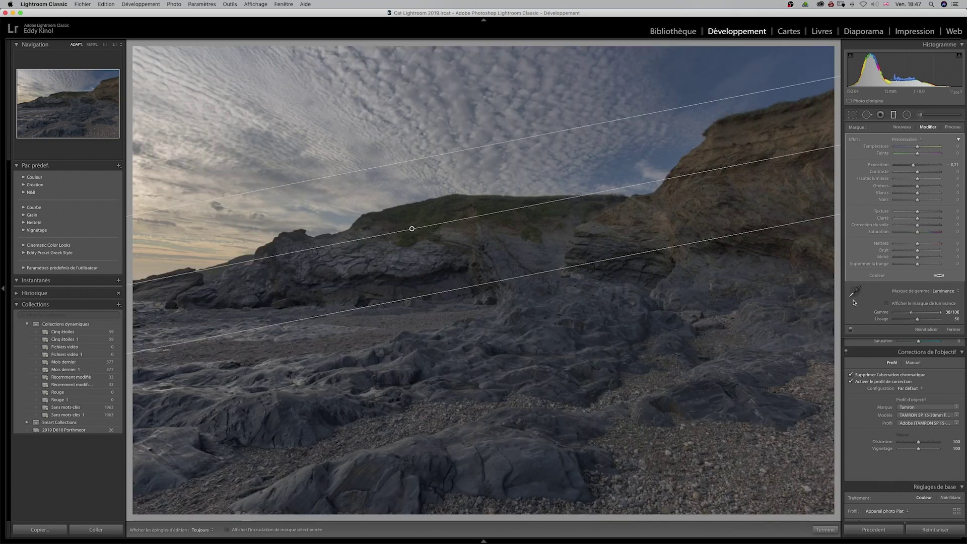
pyautogui.click(887, 303)
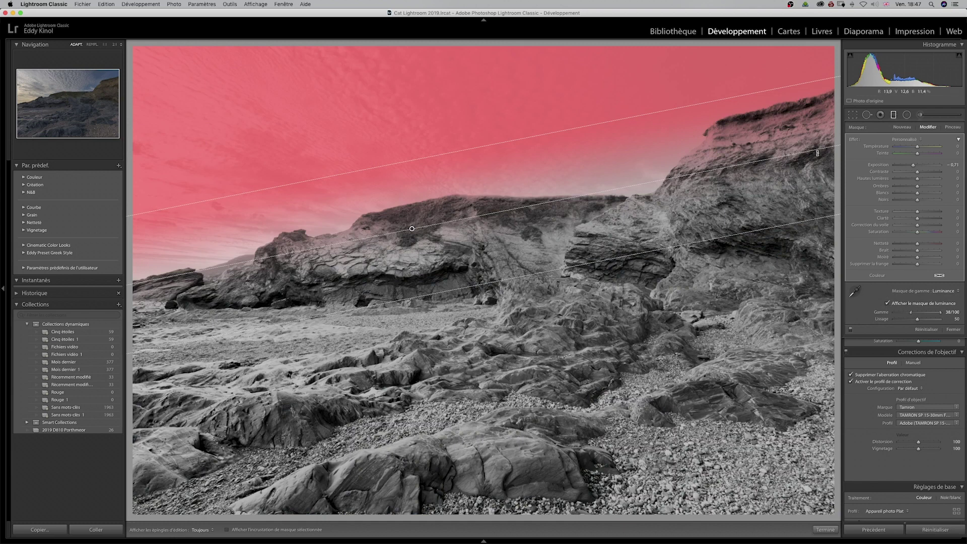
pyautogui.moveTo(918, 321)
pyautogui.mouseDown()
pyautogui.moveTo(904, 320)
pyautogui.moveTo(923, 314)
pyautogui.mouseUp()
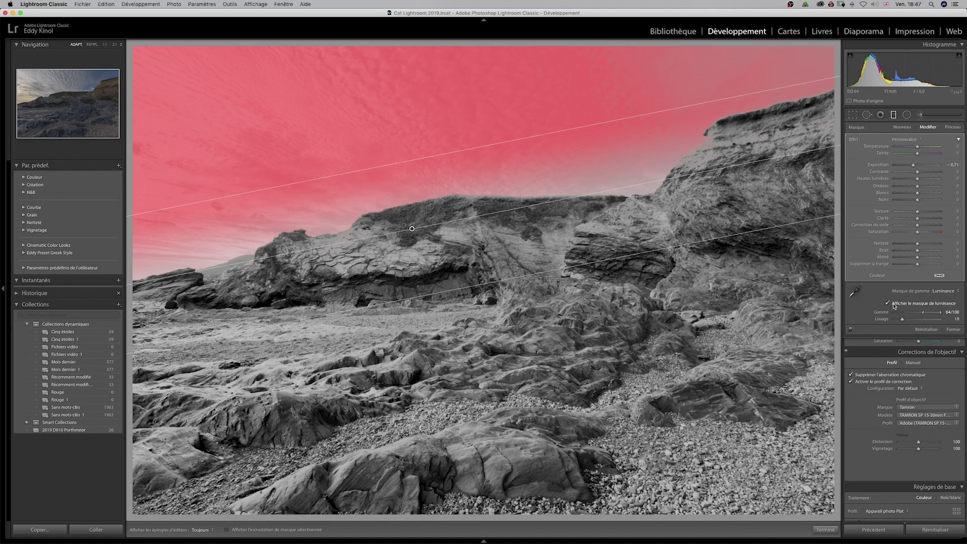
pyautogui.click(887, 305)
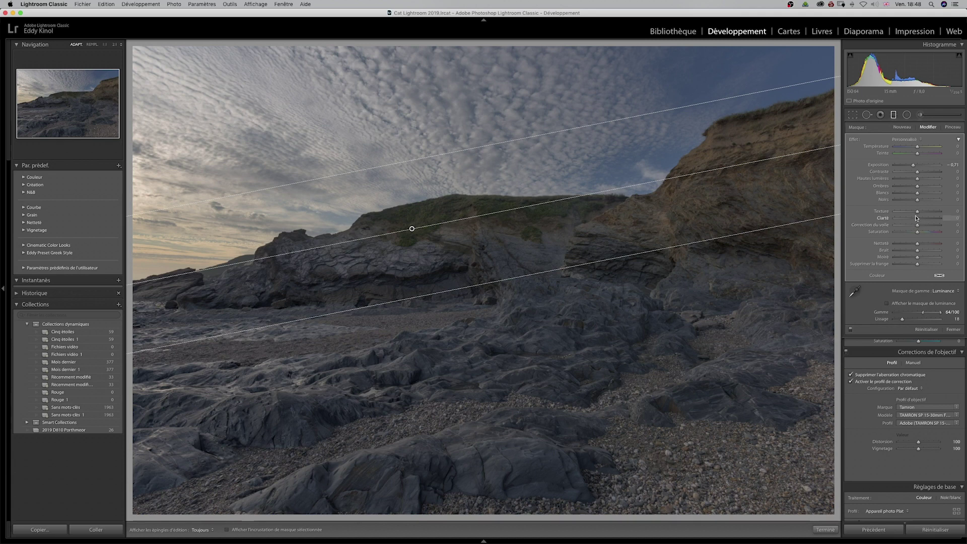
# - Set the sky filter's Texture to −52, Clarté to 22 and Hautes lumières to −20, and compare with the unedited photo
pyautogui.moveTo(917, 213); pyautogui.dragTo(905, 213)
pyautogui.moveTo(917, 220); pyautogui.dragTo(923, 220)
pyautogui.moveTo(917, 180); pyautogui.dragTo(909, 185)
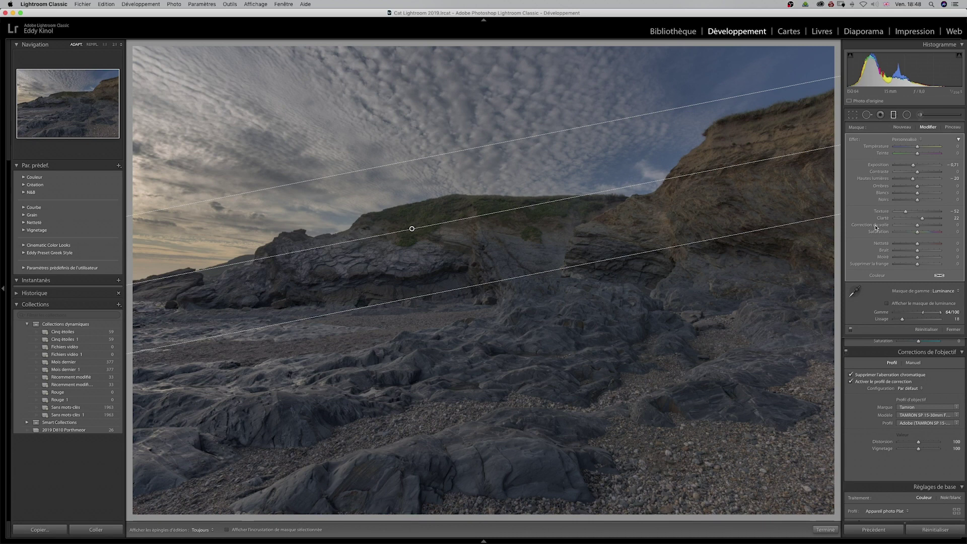
pyautogui.click(953, 330)
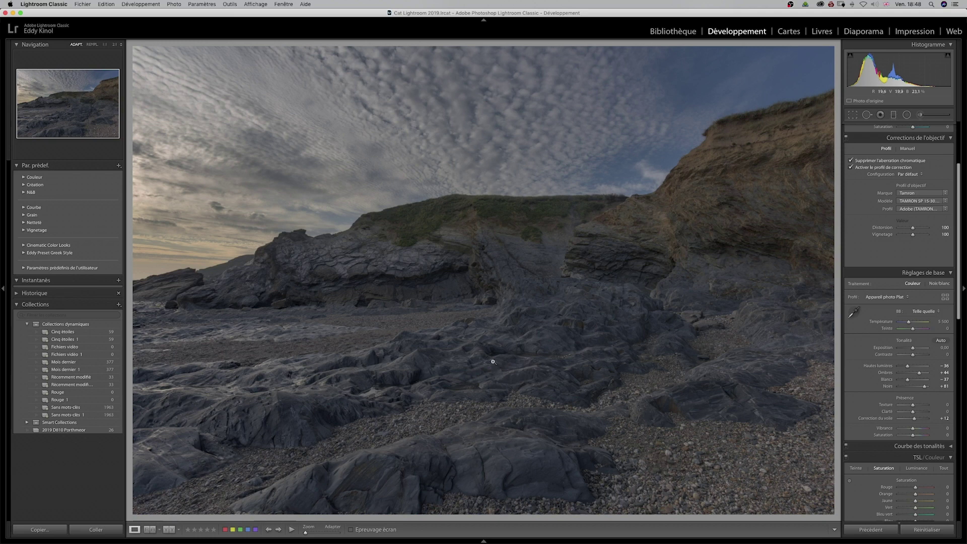
pyautogui.press('\\')
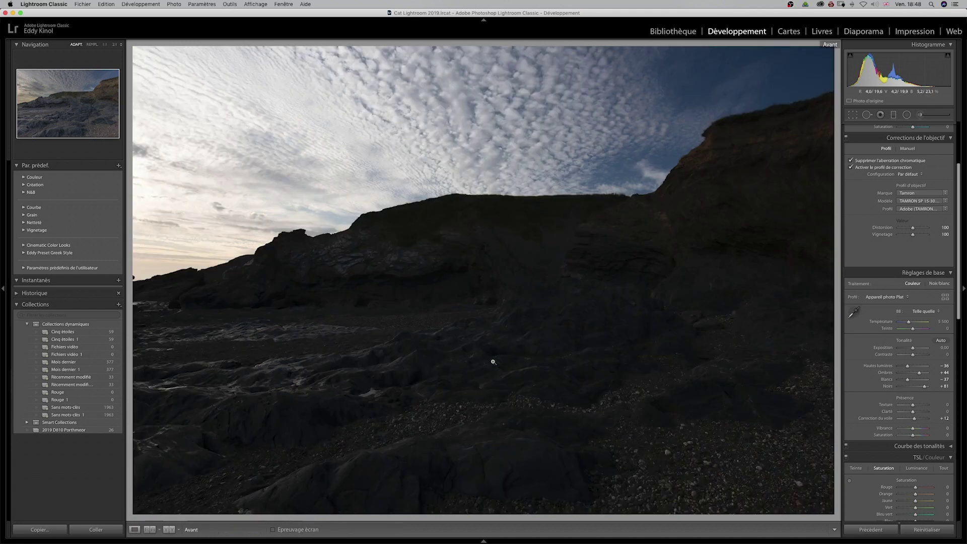
pyautogui.press('\\')
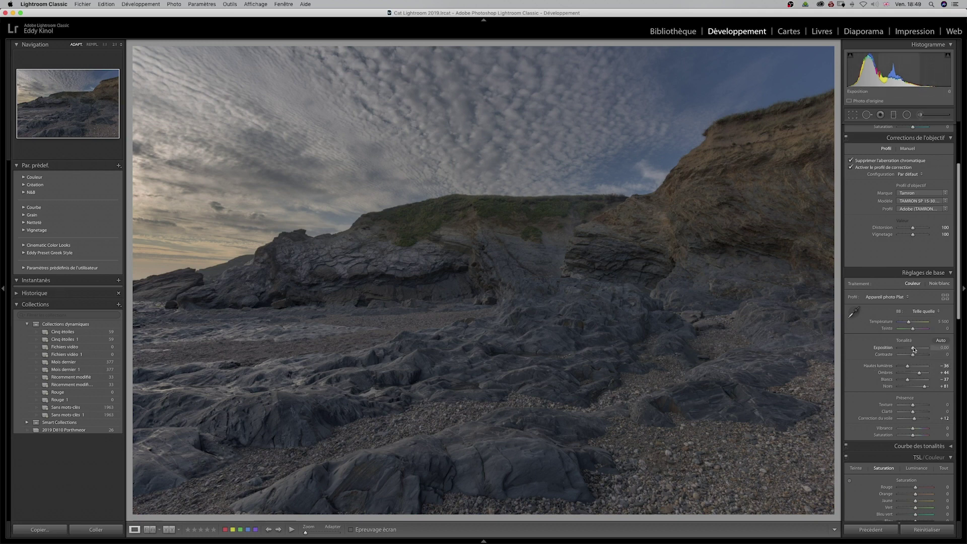
# - Raise the global exposure to +0.30 and sample the grey cliff rock as the neutral white balance target
pyautogui.moveTo(913, 349); pyautogui.dragTo(913, 349)
pyautogui.moveTo(913, 350); pyautogui.dragTo(913, 351)
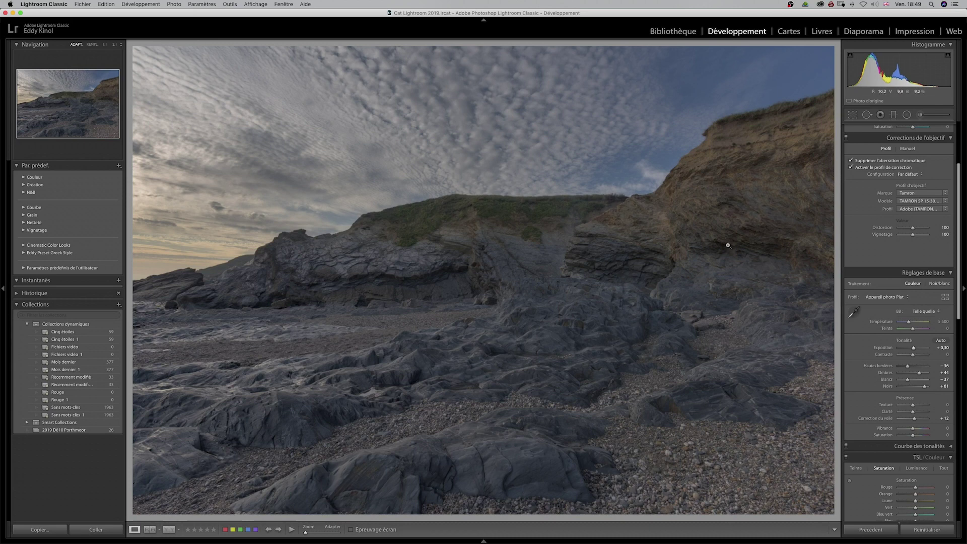
pyautogui.click(854, 312)
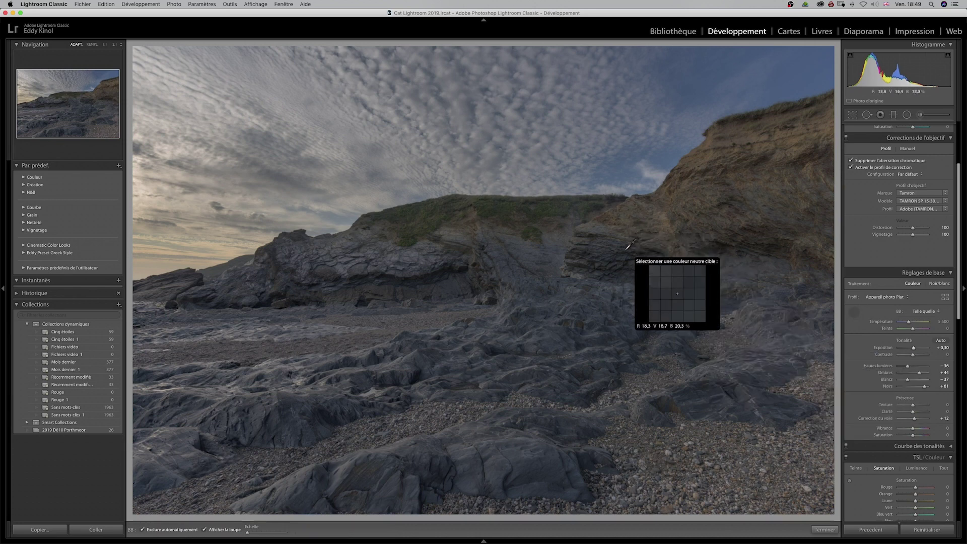
pyautogui.click(365, 254)
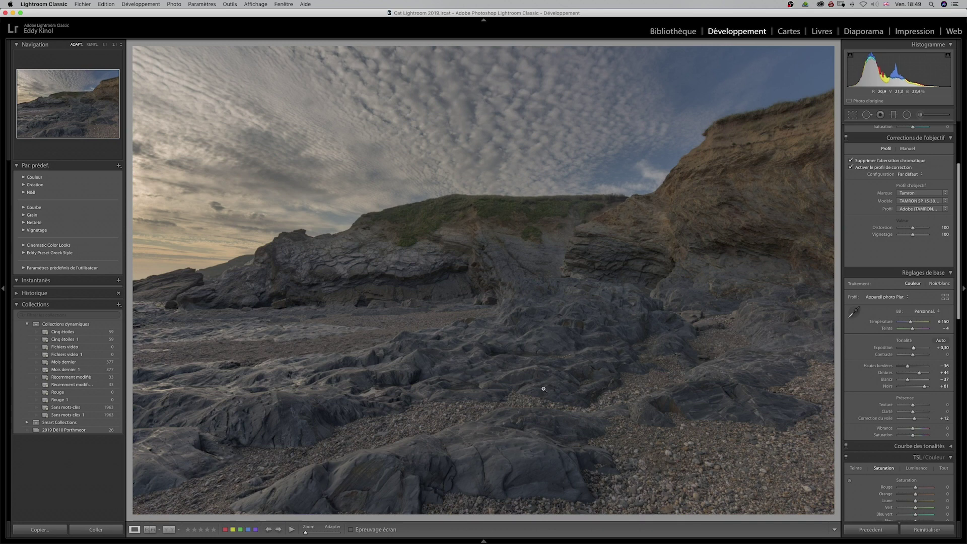
# - Send a copy of the photo with Lightroom adjustments to Aurora HDR 2019 and create the HDR image
pyautogui.moveTo(483, 541)
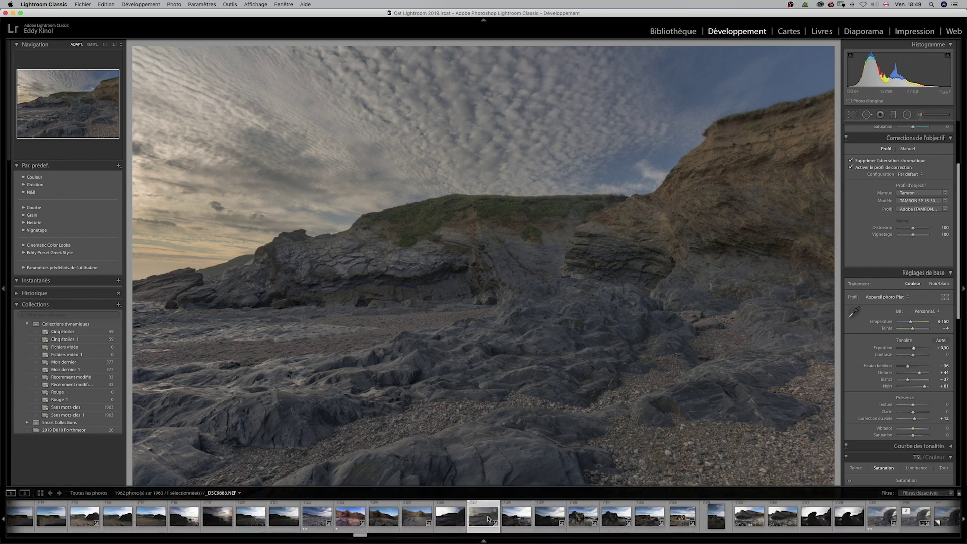
pyautogui.rightClick(489, 520)
pyautogui.moveTo(545, 438)
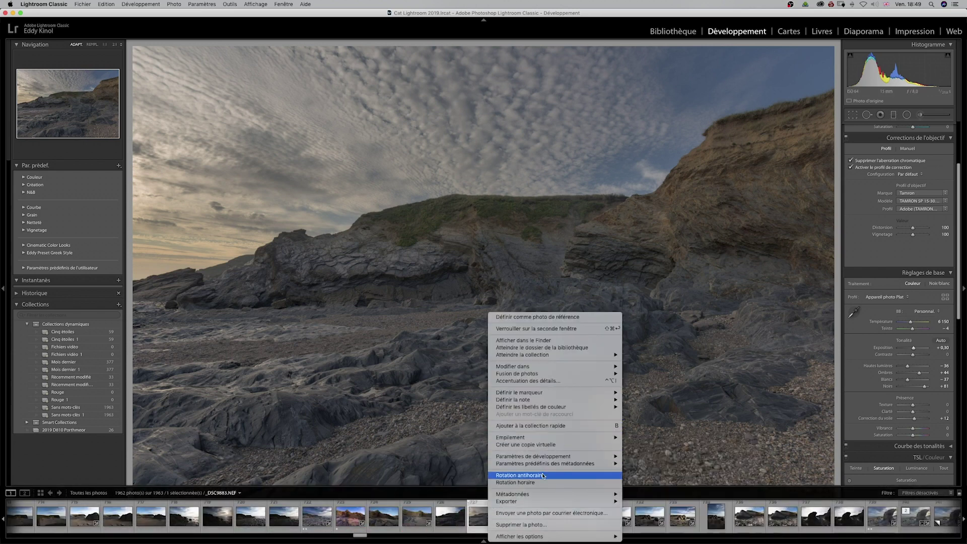
pyautogui.moveTo(559, 502)
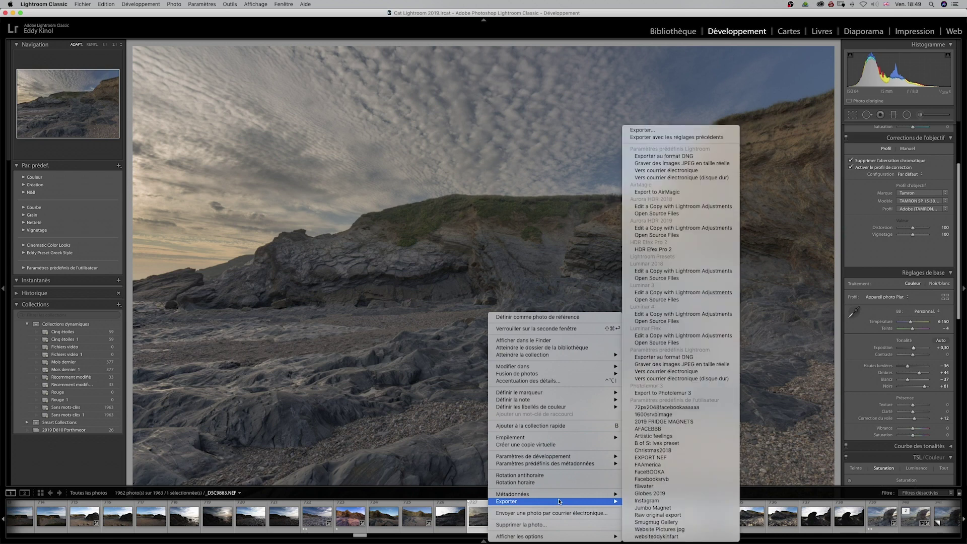
pyautogui.click(680, 229)
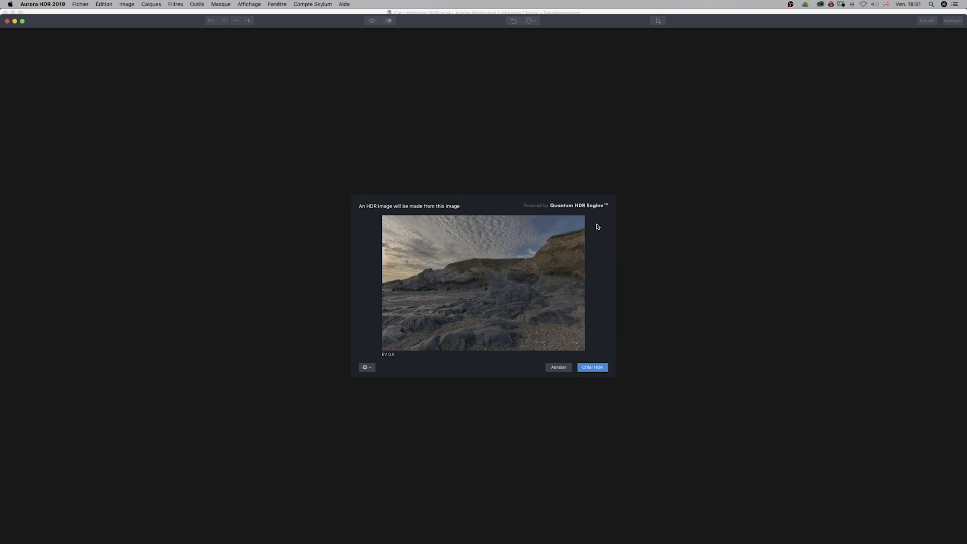
pyautogui.click(599, 370)
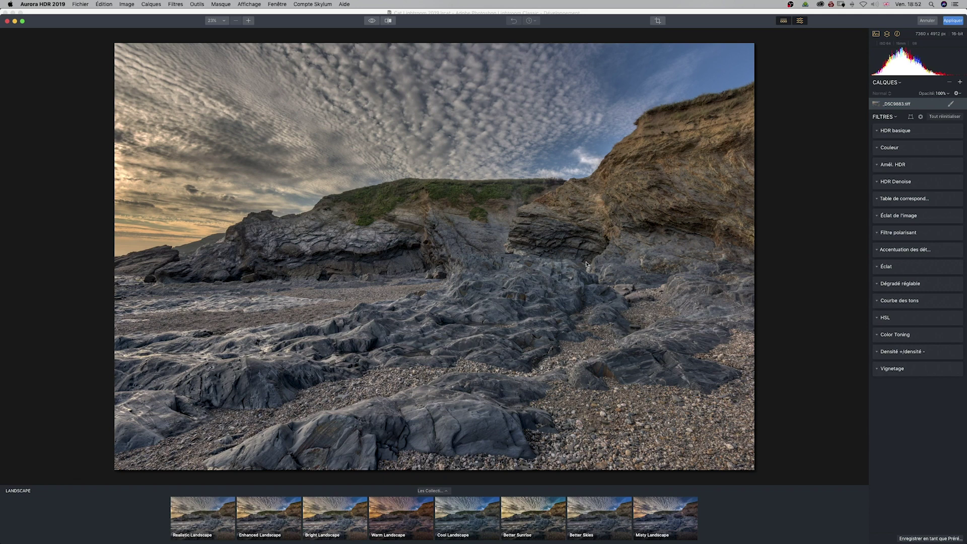
# - Compare the HDR rendering with the original repeatedly, examining the sky, cliff and foreground rocks
pyautogui.click(371, 21)
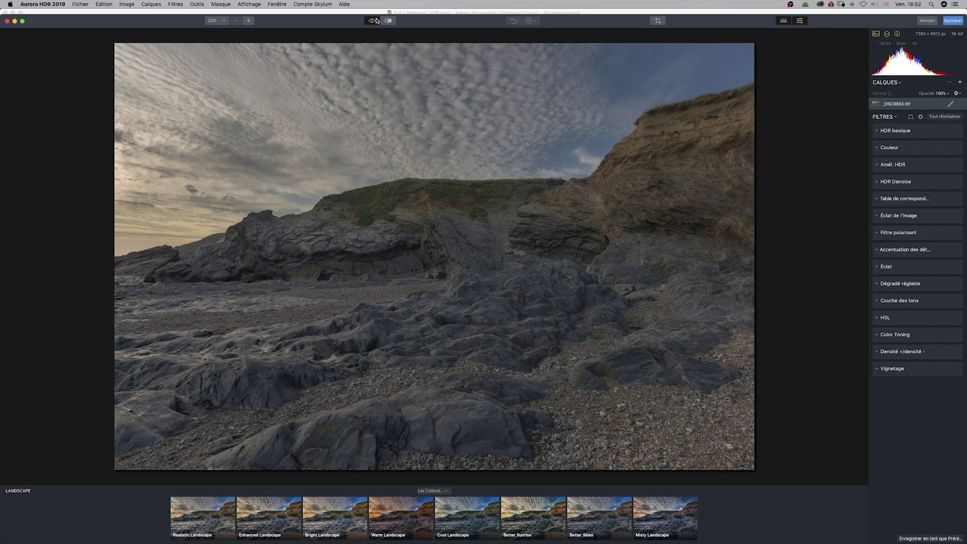
pyautogui.click(376, 20)
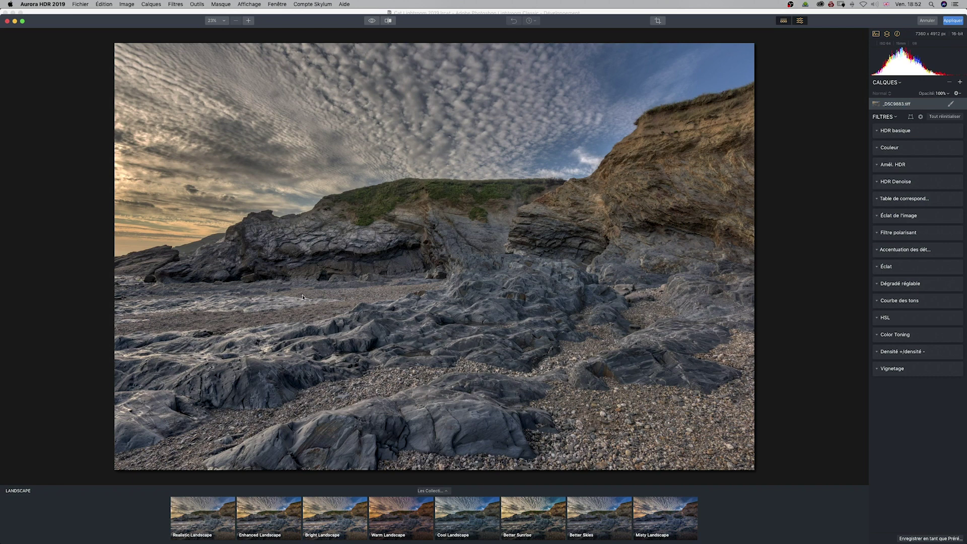
pyautogui.click(373, 21)
pyautogui.click(372, 21)
pyautogui.click(370, 22)
pyautogui.click(373, 23)
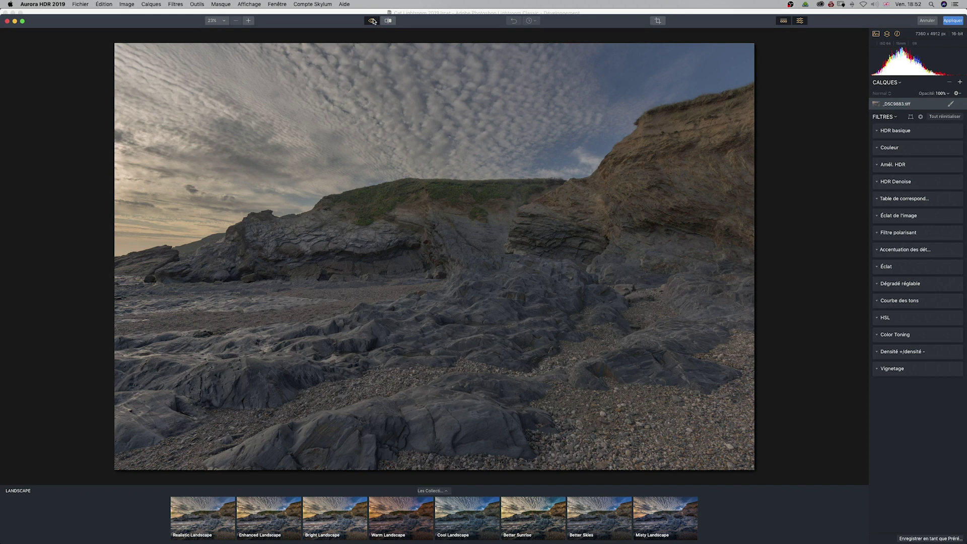
pyautogui.click(373, 21)
pyautogui.click(372, 22)
pyautogui.click(372, 22)
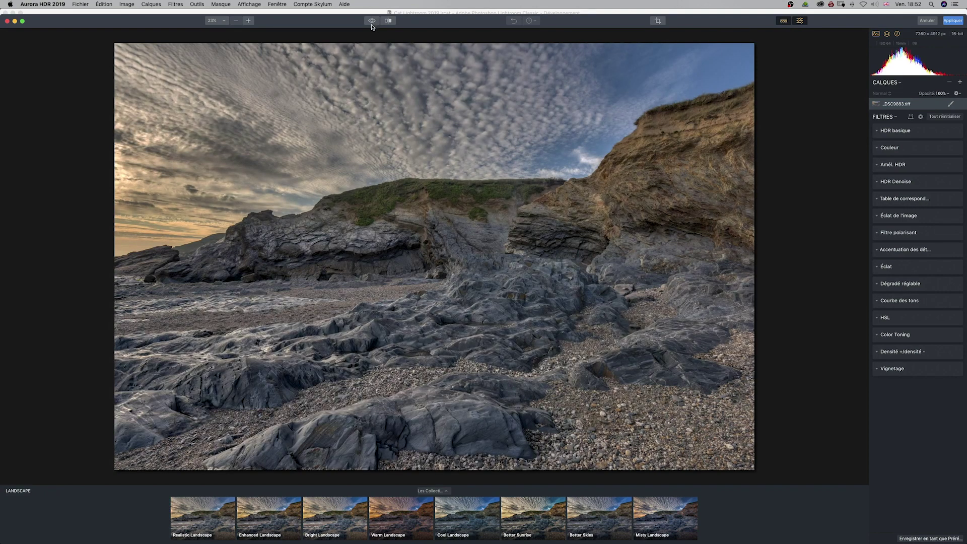
pyautogui.click(373, 21)
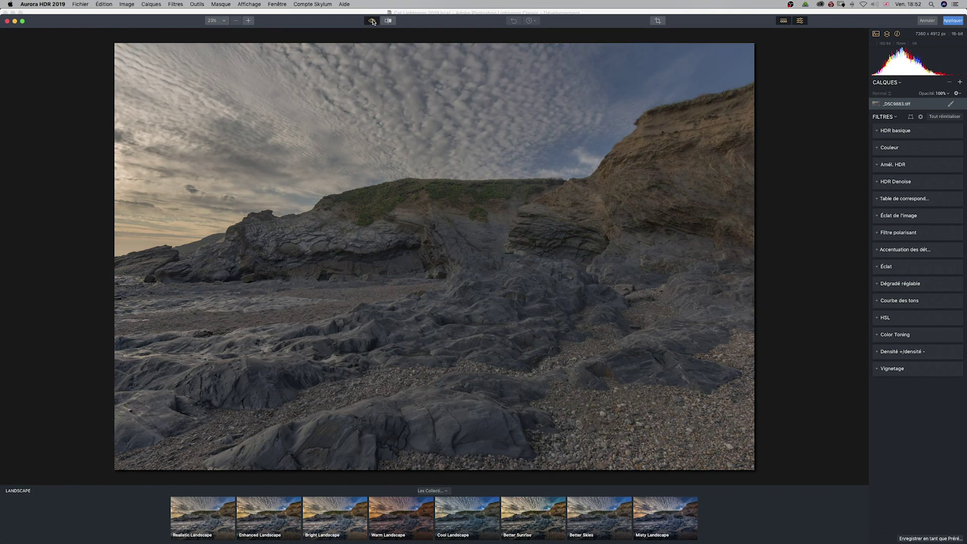
pyautogui.click(373, 21)
pyautogui.click(373, 22)
pyautogui.click(372, 22)
pyautogui.click(371, 23)
pyautogui.click(371, 23)
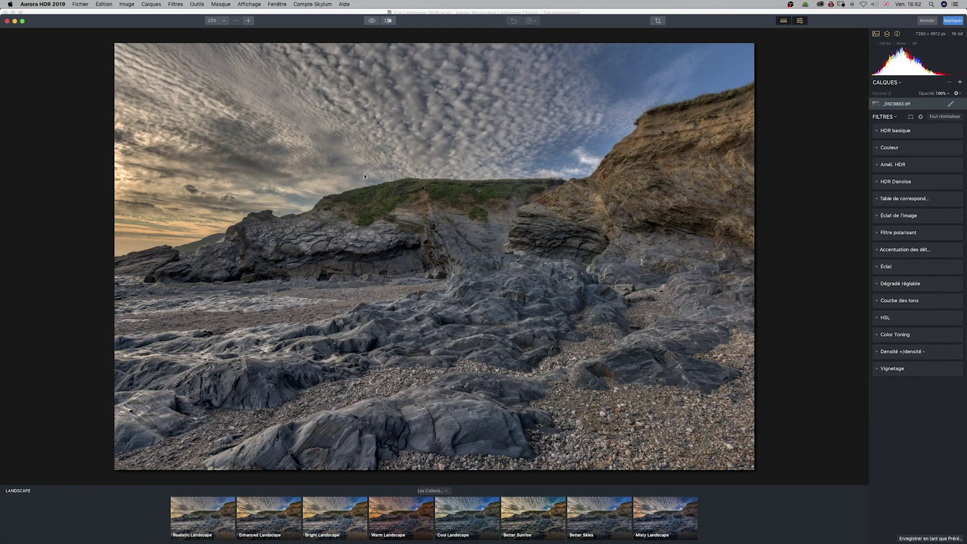
pyautogui.click(371, 20)
pyautogui.click(372, 21)
pyautogui.click(372, 20)
pyautogui.click(374, 22)
# - Try Smart Tone at 35 in the HDR basique filter, reset it, and set it to 27
pyautogui.click(890, 132)
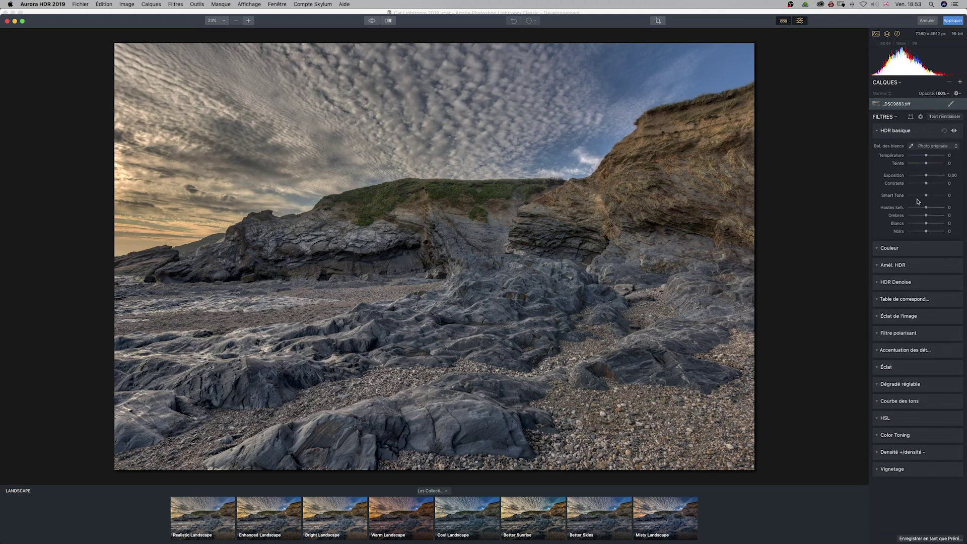
pyautogui.moveTo(926, 196); pyautogui.dragTo(933, 197)
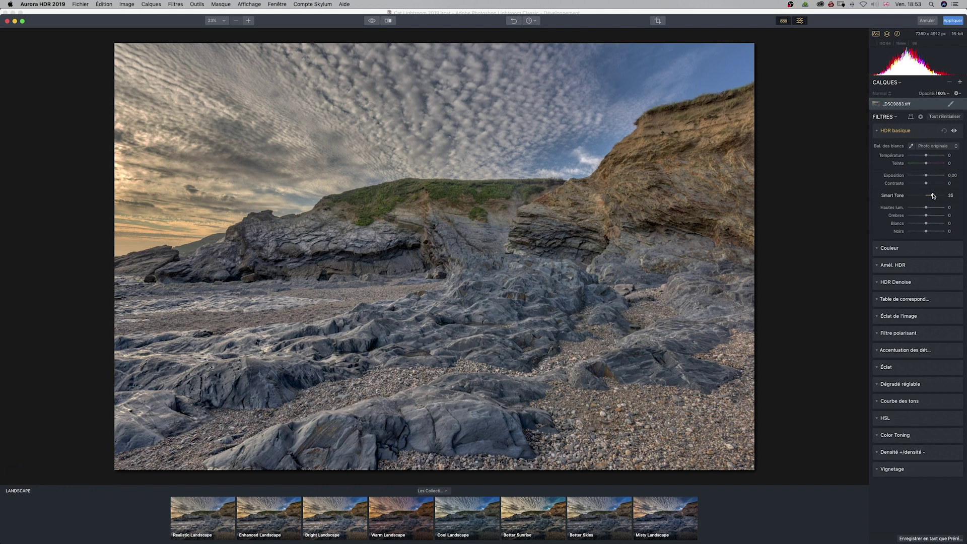
pyautogui.doubleClick(898, 200)
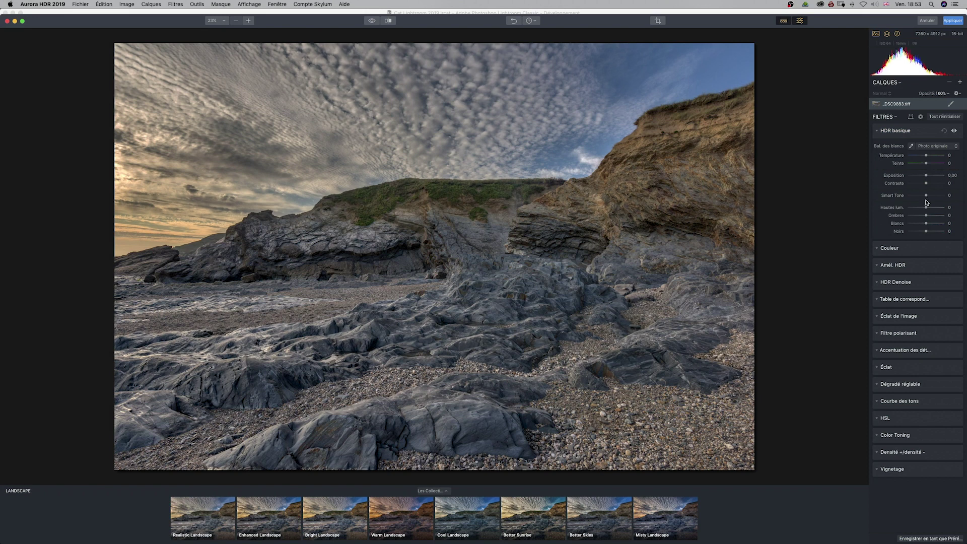
pyautogui.moveTo(927, 196); pyautogui.dragTo(930, 199)
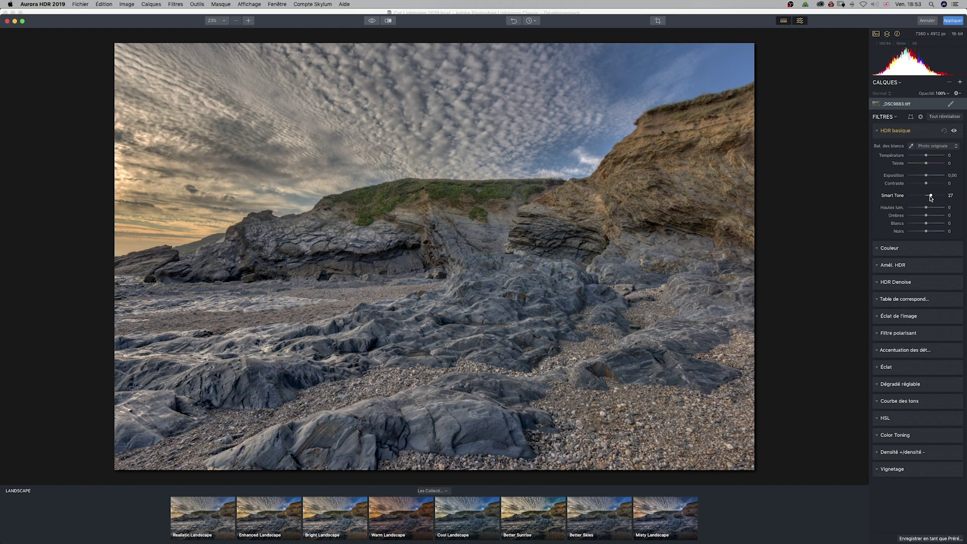
# - Compare the Smart Tone adjustment with the original image and apply the HDR edit back to Lightroom
pyautogui.click(372, 23)
pyautogui.click(372, 21)
pyautogui.click(376, 22)
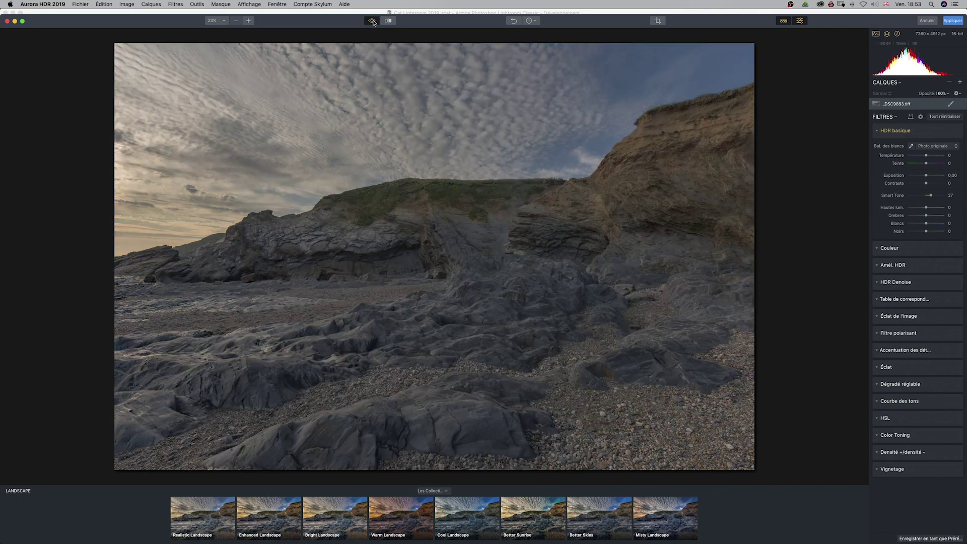
pyautogui.click(373, 20)
pyautogui.click(372, 21)
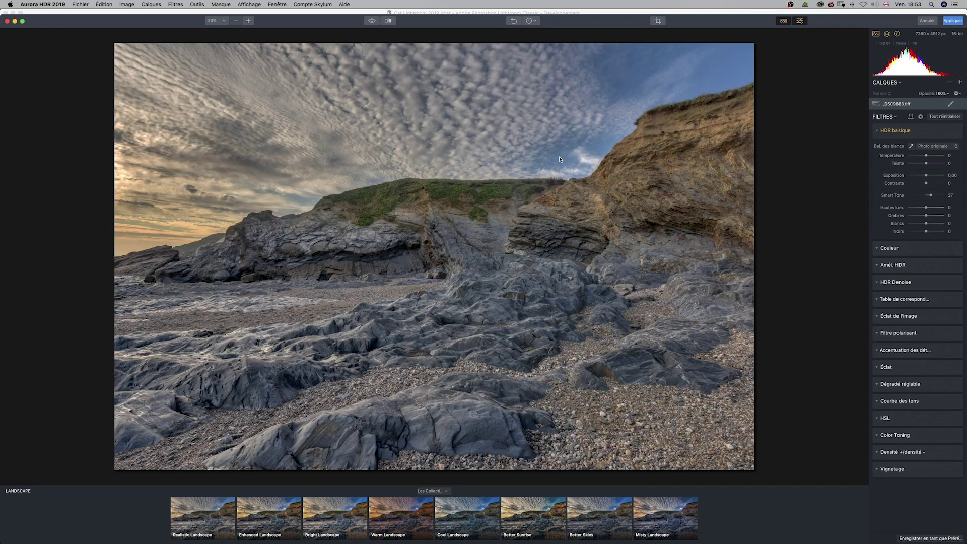
pyautogui.click(373, 21)
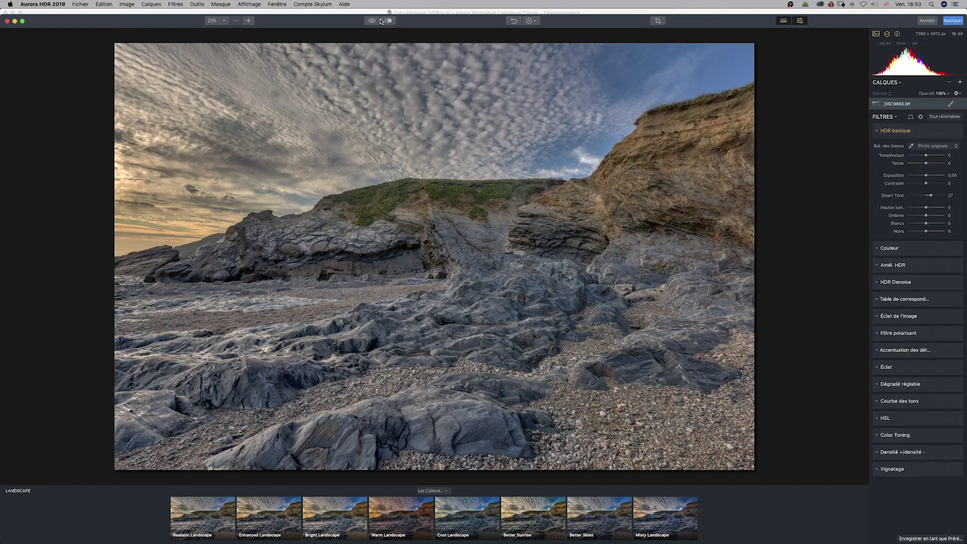
pyautogui.click(374, 20)
pyautogui.click(952, 21)
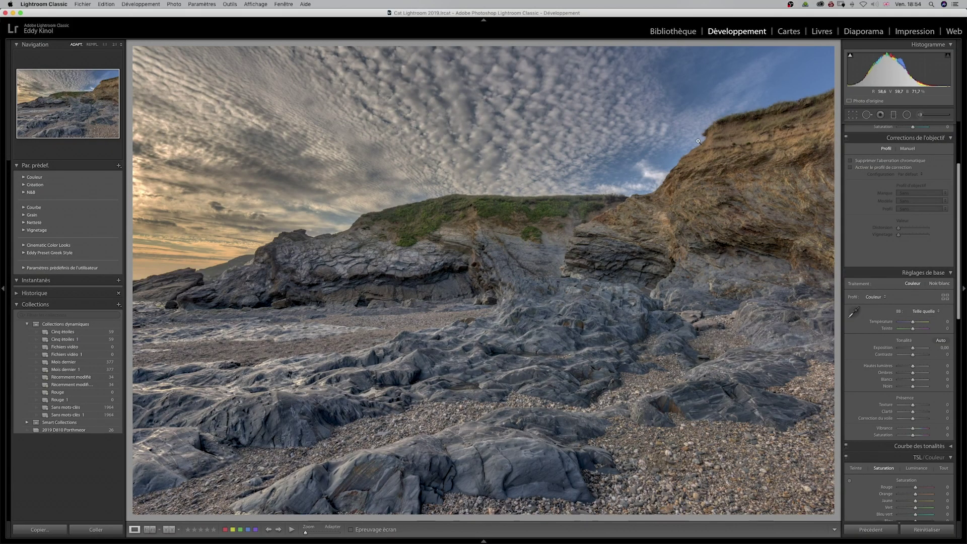
# - Transfer the Aurora-edited photo _DSC9883_AuroraHDR2019-edit.tiff from Lightroom to Luminar 4
pyautogui.click(484, 541)
pyautogui.rightClick(485, 513)
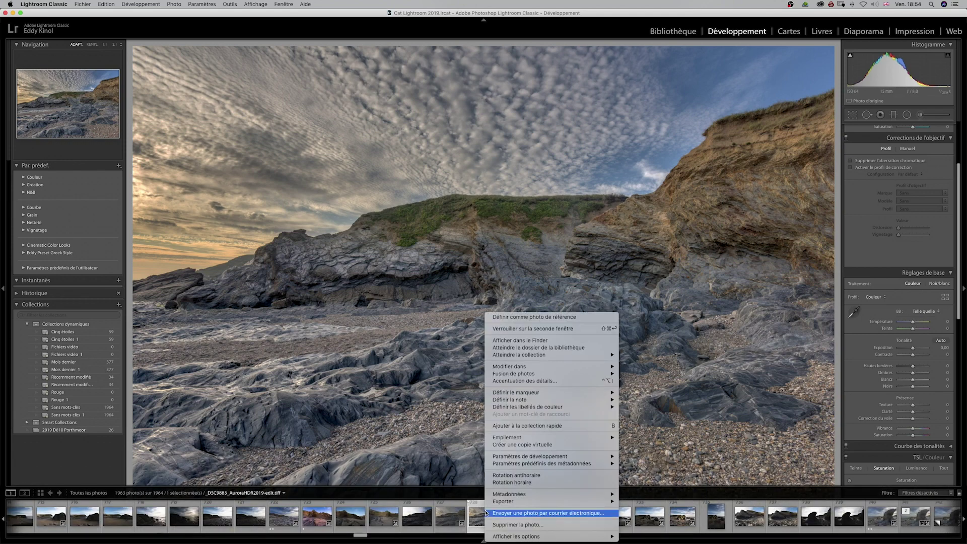
pyautogui.moveTo(527, 496)
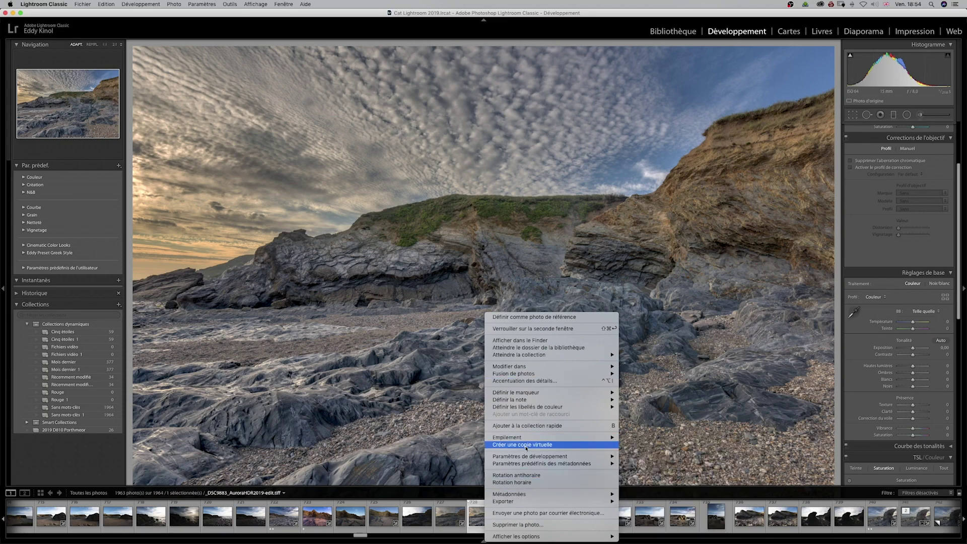
pyautogui.click(82, 4)
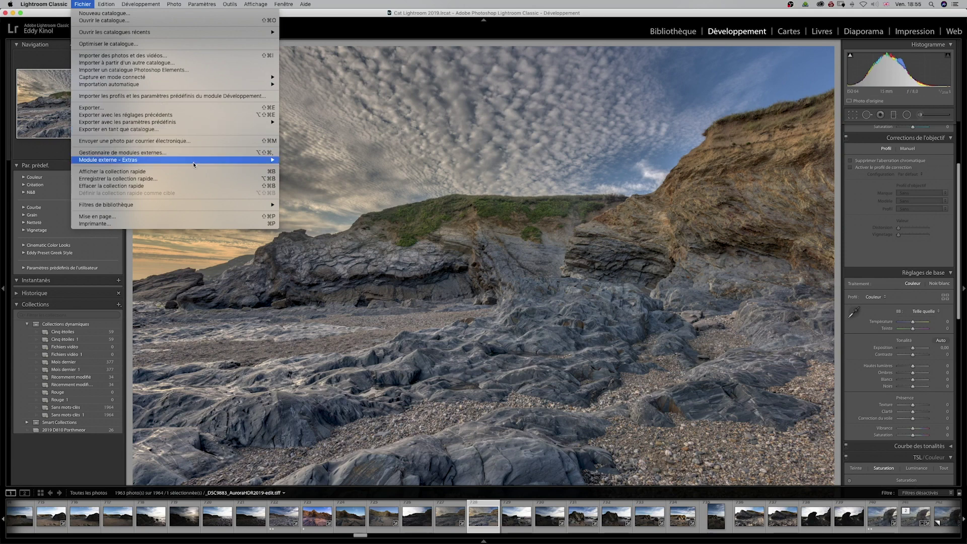
pyautogui.moveTo(193, 163)
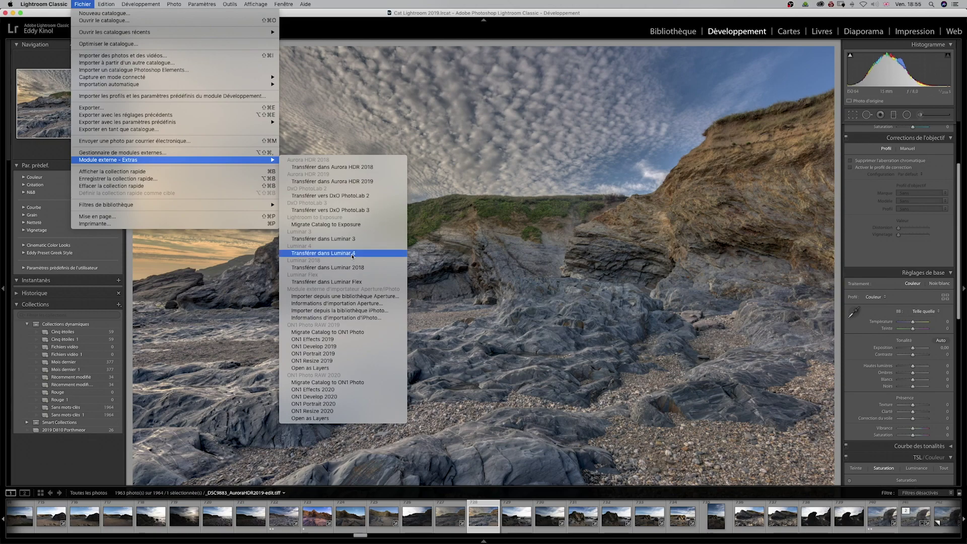
pyautogui.click(351, 253)
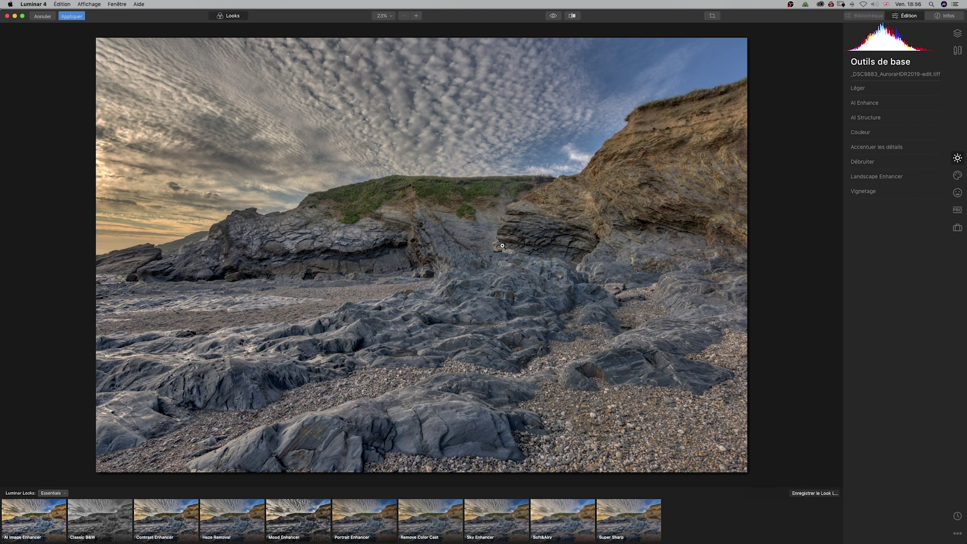
# - Try the AI Structure Quantité at 100, then set it to 24
pyautogui.click(874, 119)
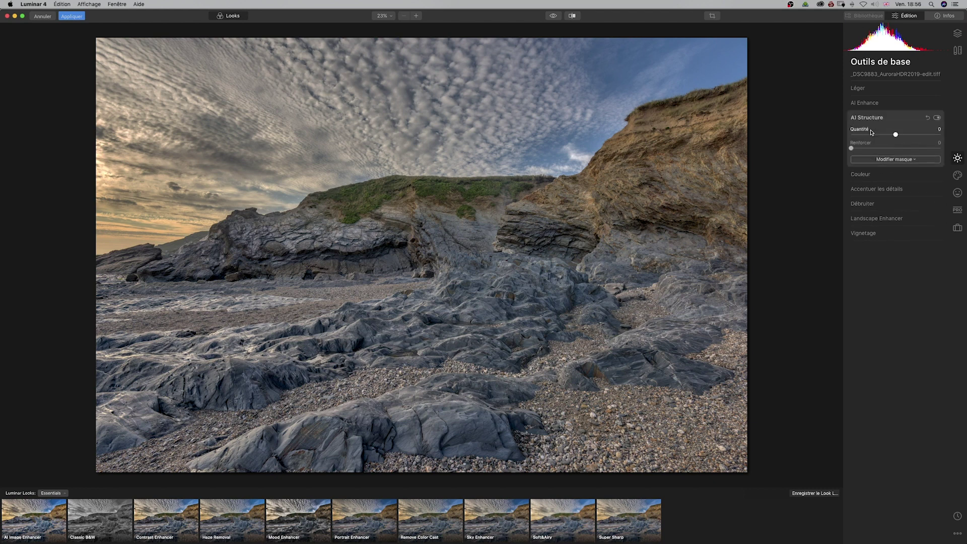
pyautogui.moveTo(896, 136); pyautogui.dragTo(918, 140)
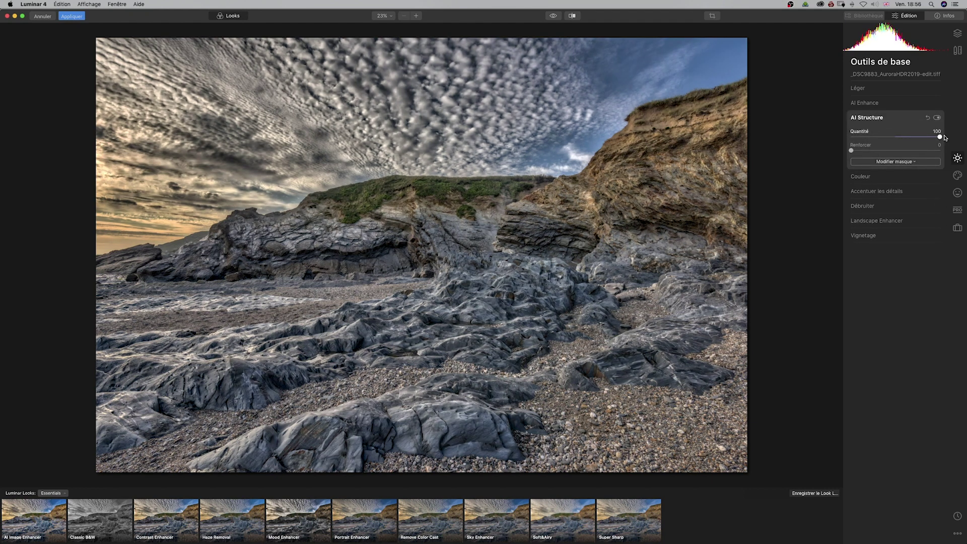
pyautogui.moveTo(940, 137); pyautogui.dragTo(906, 137)
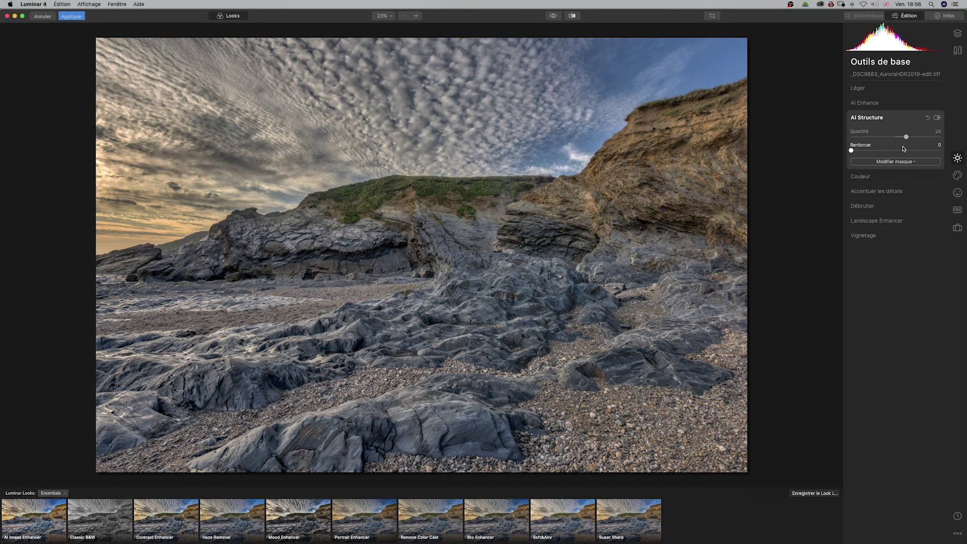
# - Compare the photo with and without AI Structure, at full view and at 100% zoom on the rocks
pyautogui.click(937, 118)
pyautogui.click(937, 118)
pyautogui.click(936, 117)
pyautogui.click(937, 118)
pyautogui.click(937, 118)
pyautogui.click(938, 118)
pyautogui.click(473, 309)
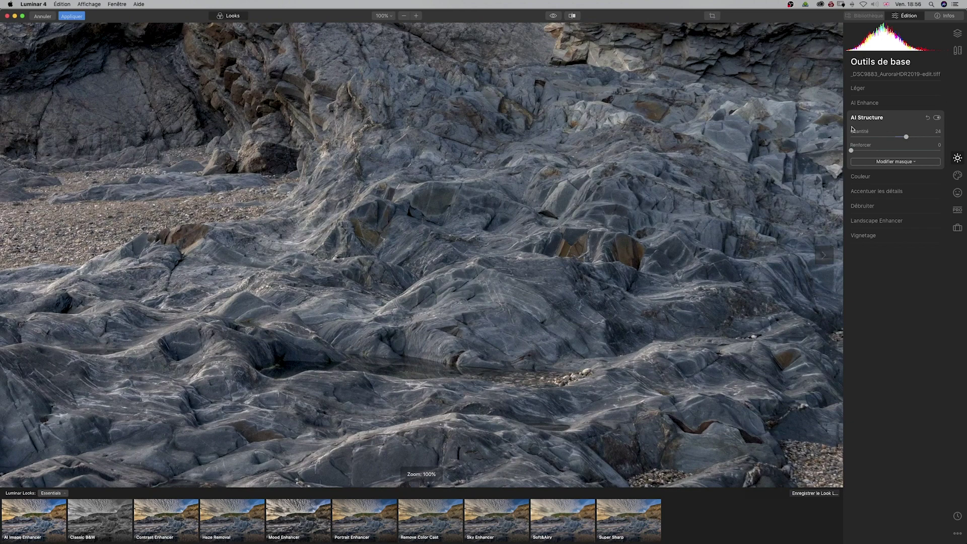
pyautogui.click(937, 117)
pyautogui.click(937, 118)
pyautogui.click(937, 118)
pyautogui.click(937, 118)
pyautogui.click(937, 118)
pyautogui.click(938, 119)
pyautogui.click(938, 118)
pyautogui.click(938, 118)
pyautogui.click(938, 118)
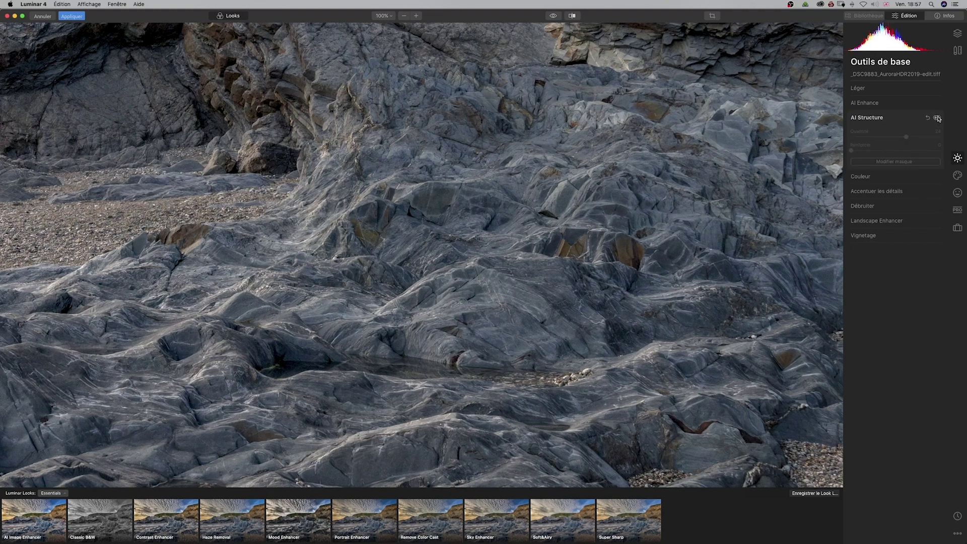
pyautogui.click(937, 119)
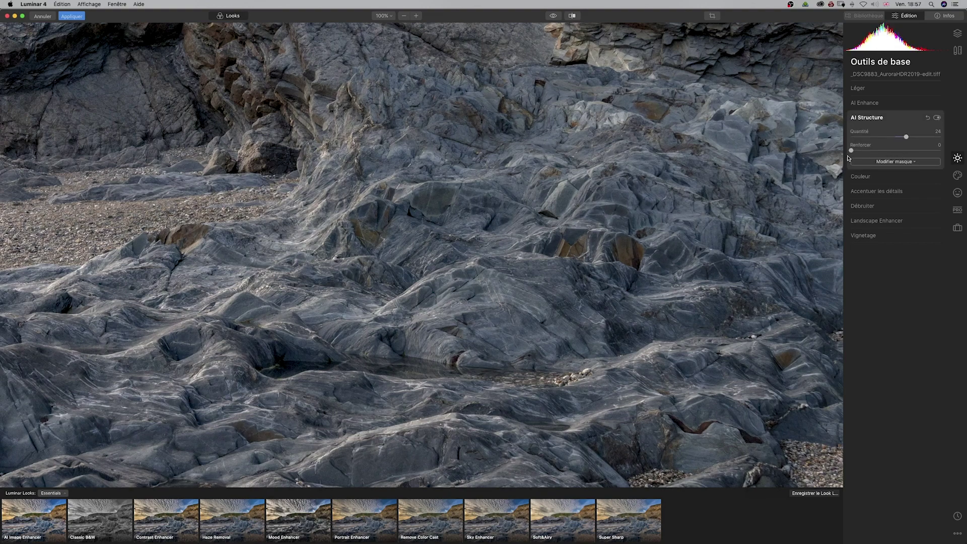
pyautogui.click(597, 221)
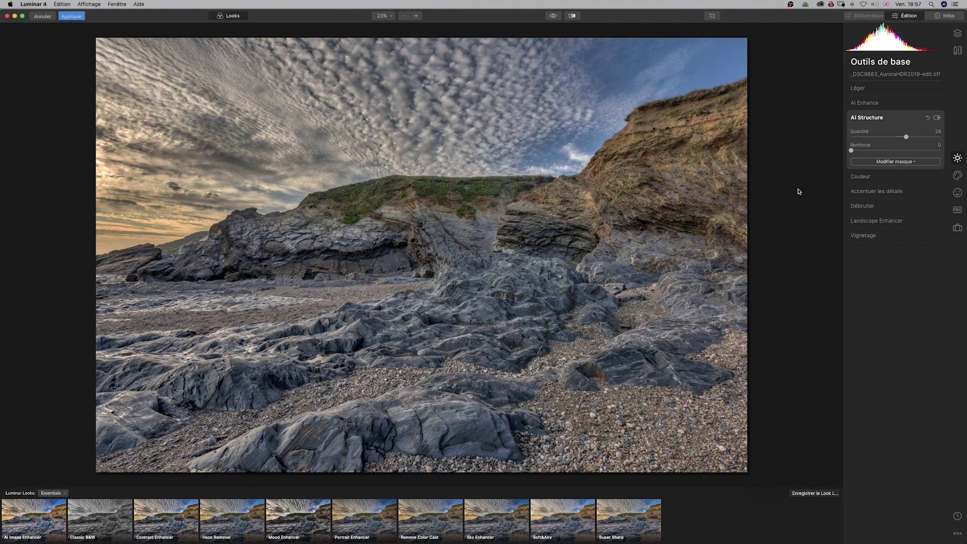
# - Set Heure dorée to 30 in Landscape Enhancer and AI Accent to 26 in AI Enhance
pyautogui.click(869, 221)
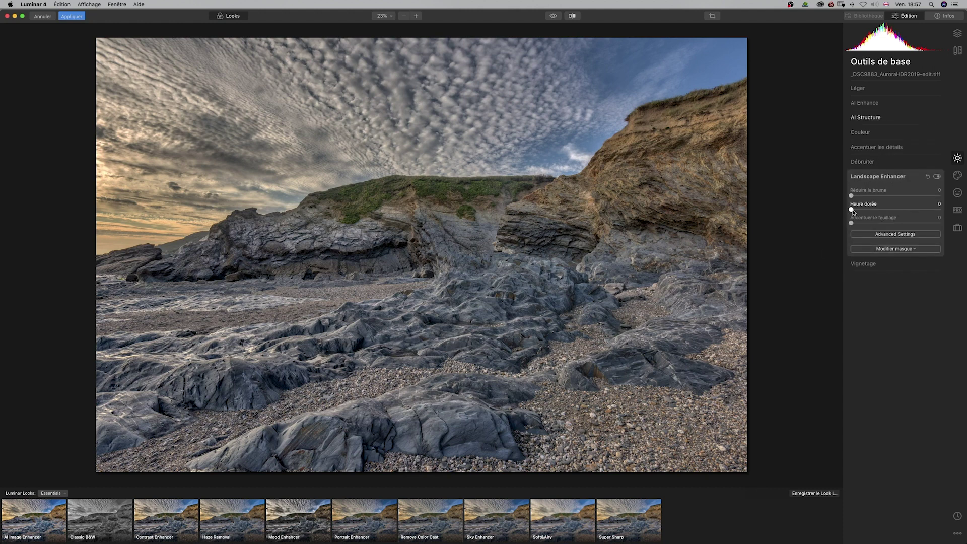
pyautogui.moveTo(852, 211); pyautogui.dragTo(880, 212)
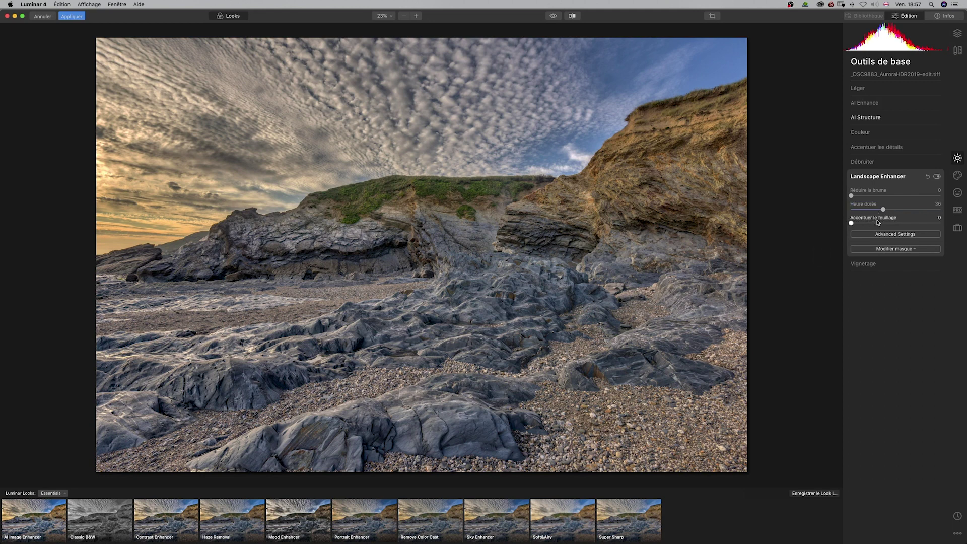
pyautogui.click(852, 209)
pyautogui.moveTo(853, 209); pyautogui.dragTo(879, 211)
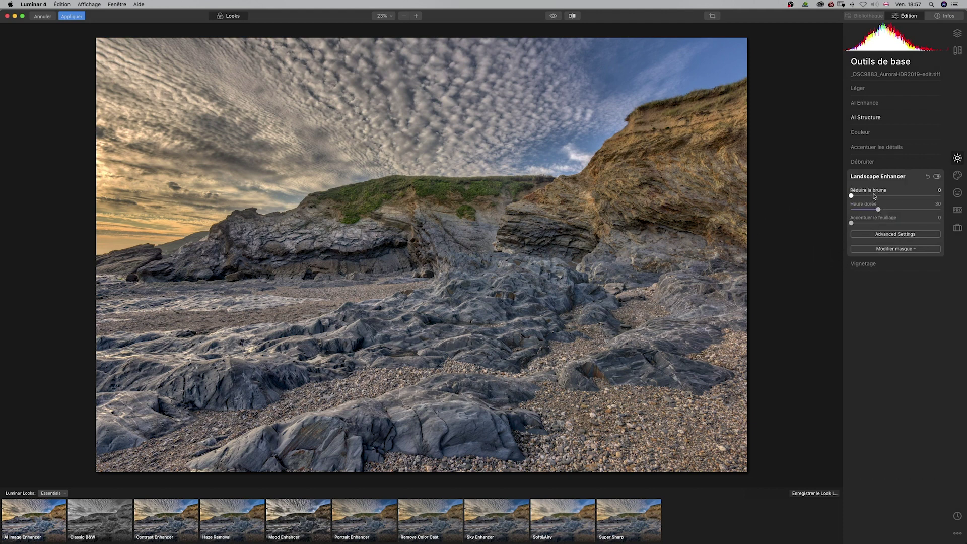
pyautogui.click(872, 103)
pyautogui.moveTo(852, 122); pyautogui.dragTo(874, 123)
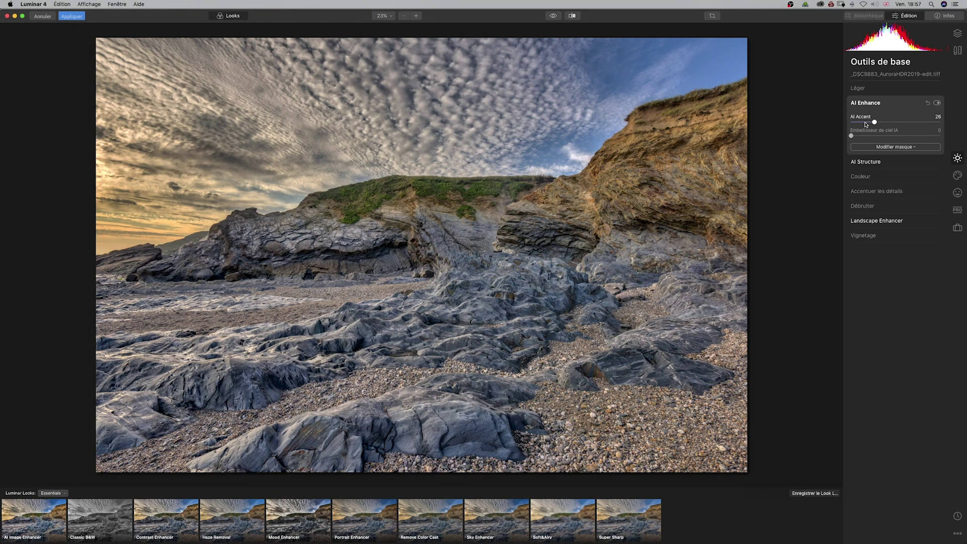
# - Compare the edited photo with its original version several times
pyautogui.click(553, 16)
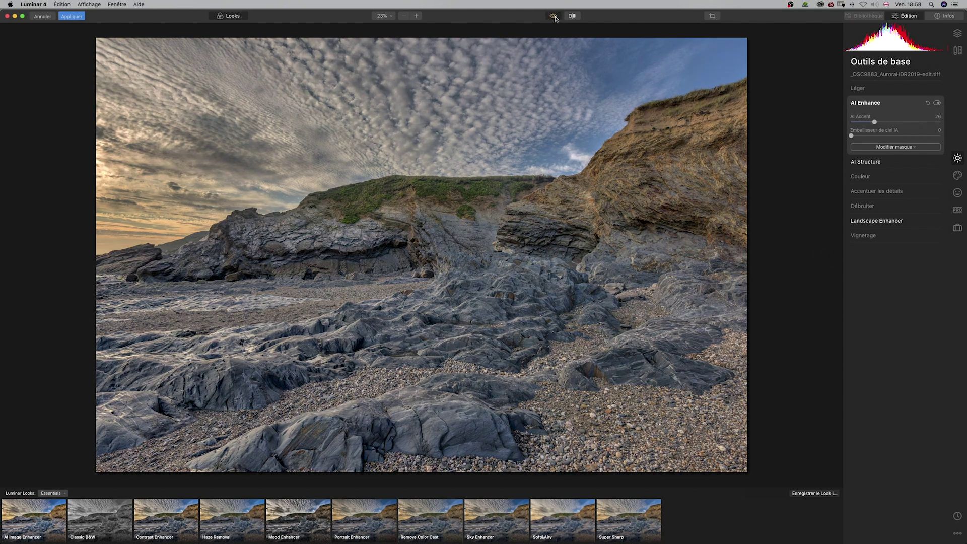
pyautogui.click(554, 17)
pyautogui.click(554, 17)
pyautogui.click(553, 16)
pyautogui.click(554, 16)
pyautogui.click(553, 17)
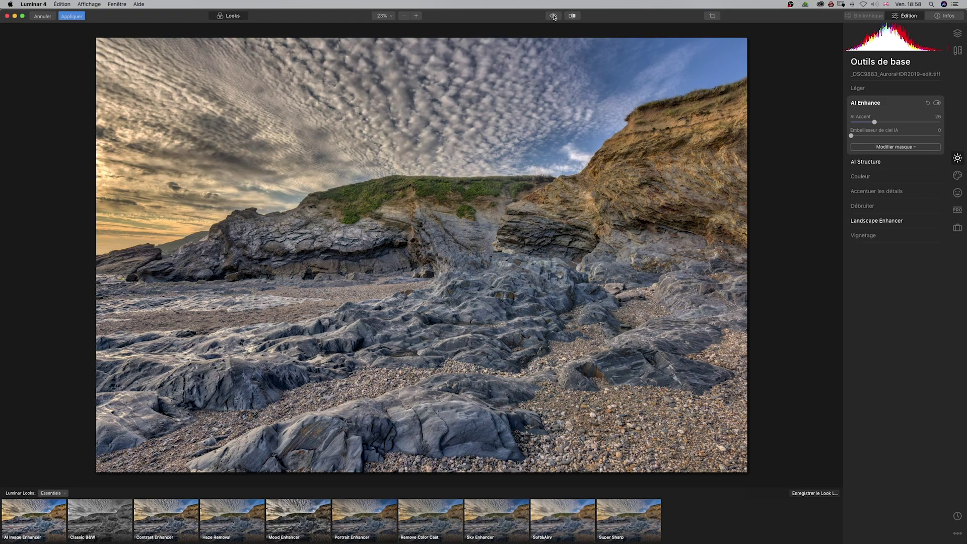
pyautogui.click(553, 18)
pyautogui.click(554, 18)
# - Darken the rocks and cliff by painting with the Densité +/densité - Obscurcir brush at strength 31
pyautogui.click(957, 211)
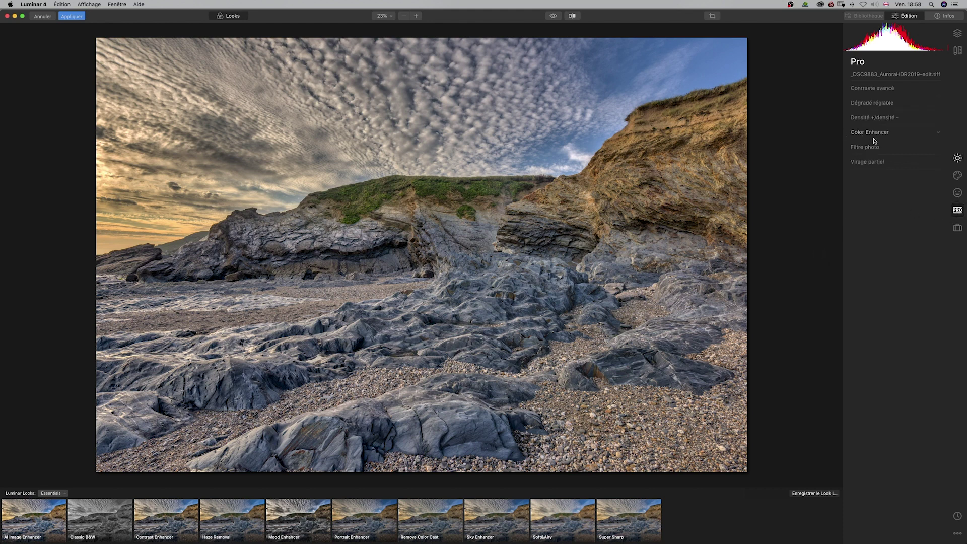
pyautogui.click(879, 121)
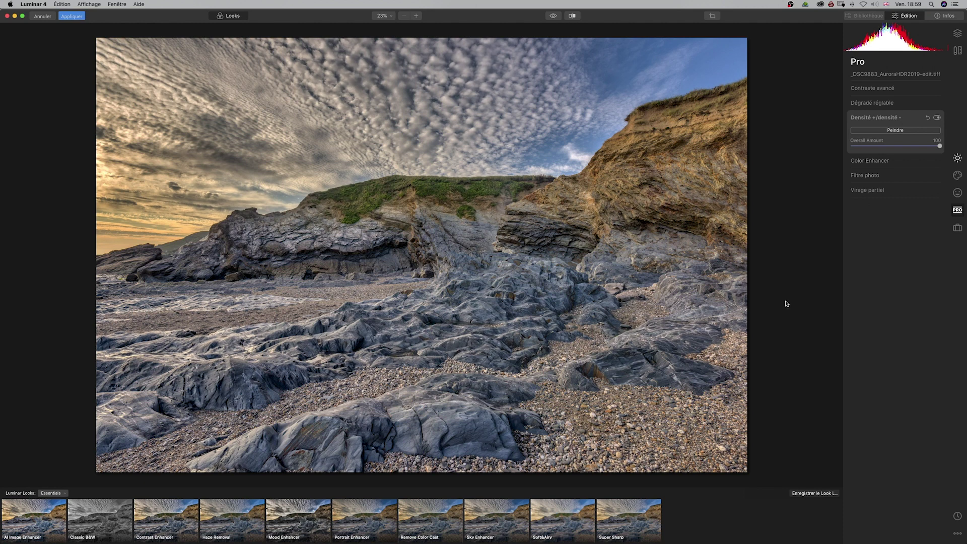
pyautogui.click(892, 131)
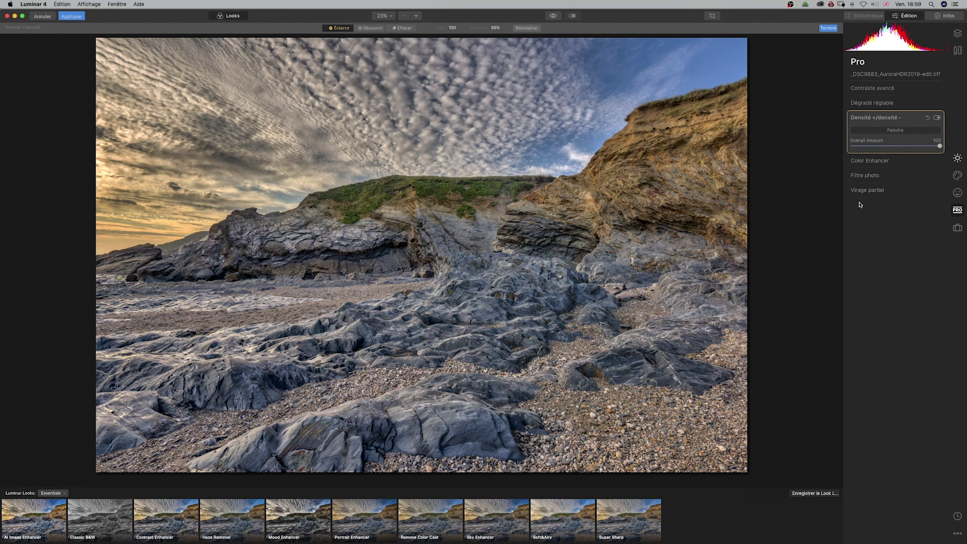
pyautogui.click(373, 28)
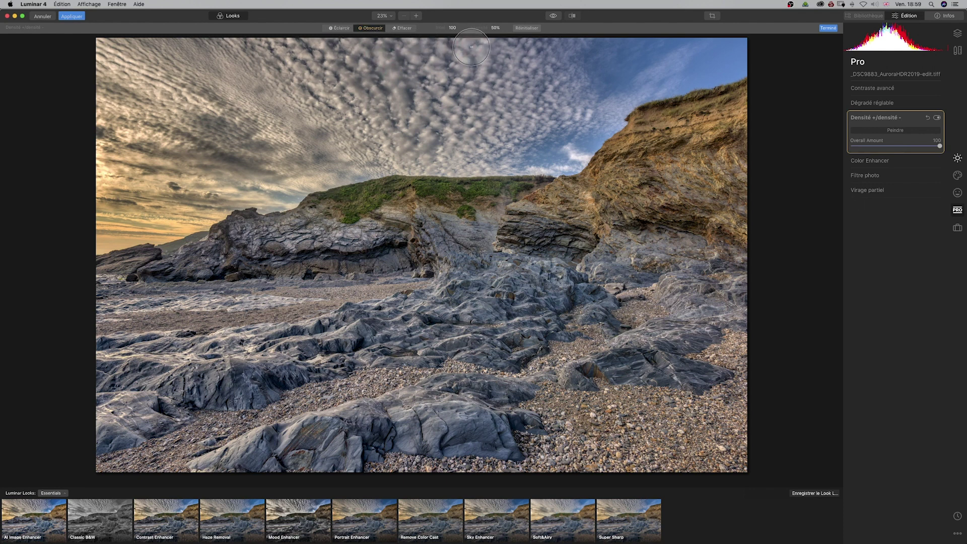
pyautogui.click(459, 28)
pyautogui.moveTo(456, 38); pyautogui.dragTo(450, 37)
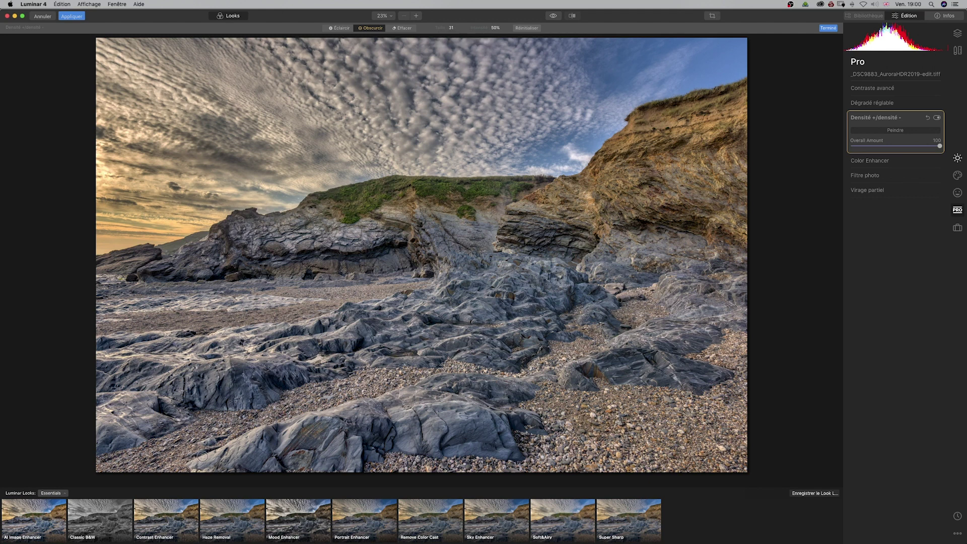
pyautogui.moveTo(209, 455)
pyautogui.mouseDown()
pyautogui.moveTo(715, 347)
pyautogui.moveTo(623, 336)
pyautogui.mouseUp()
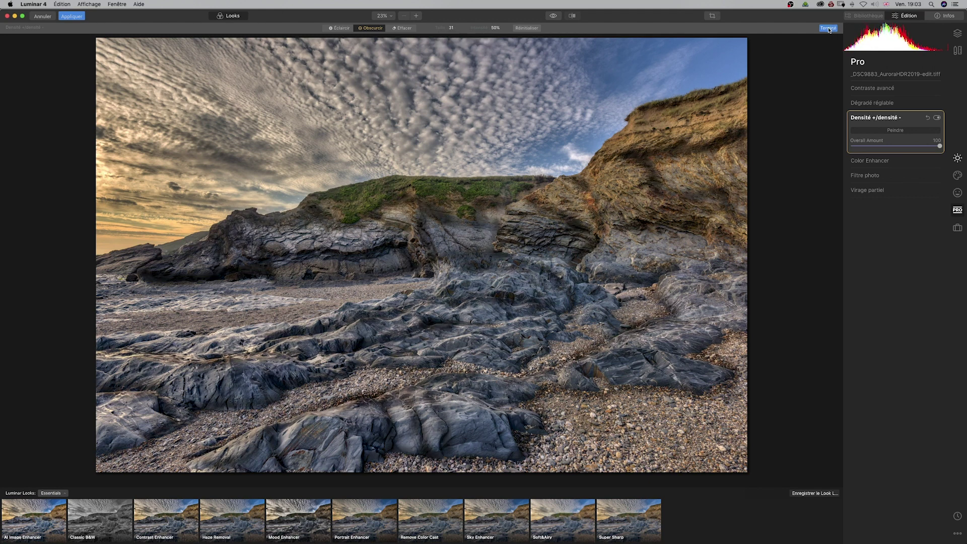
pyautogui.click(829, 28)
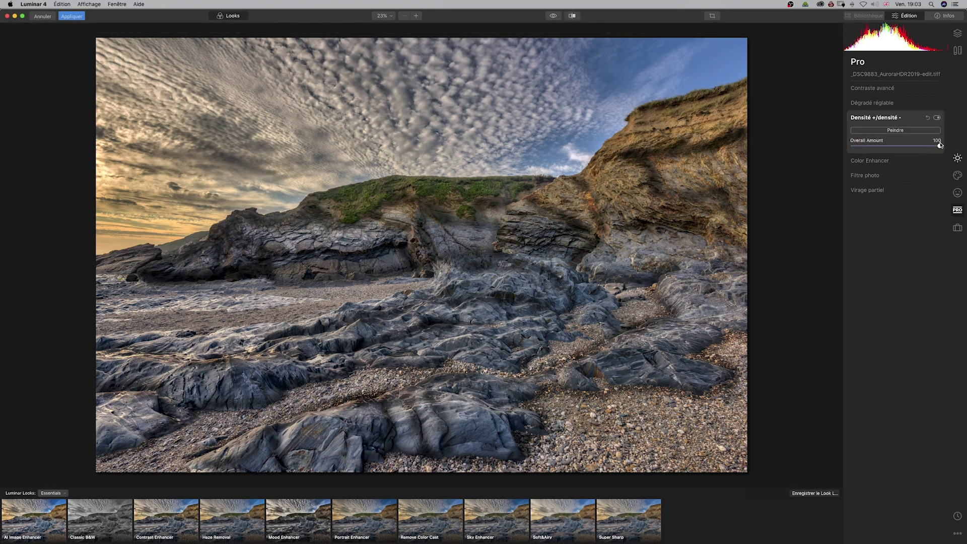
# - Try several Overall Amount values for the painted darkening, set it to 37, and compare with the original
pyautogui.moveTo(939, 146); pyautogui.dragTo(836, 138)
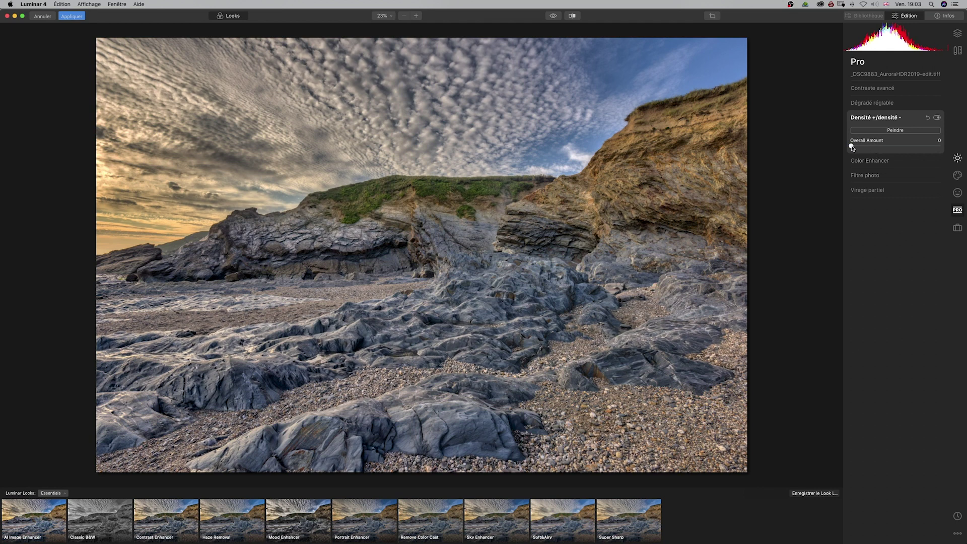
pyautogui.moveTo(851, 146); pyautogui.dragTo(884, 146)
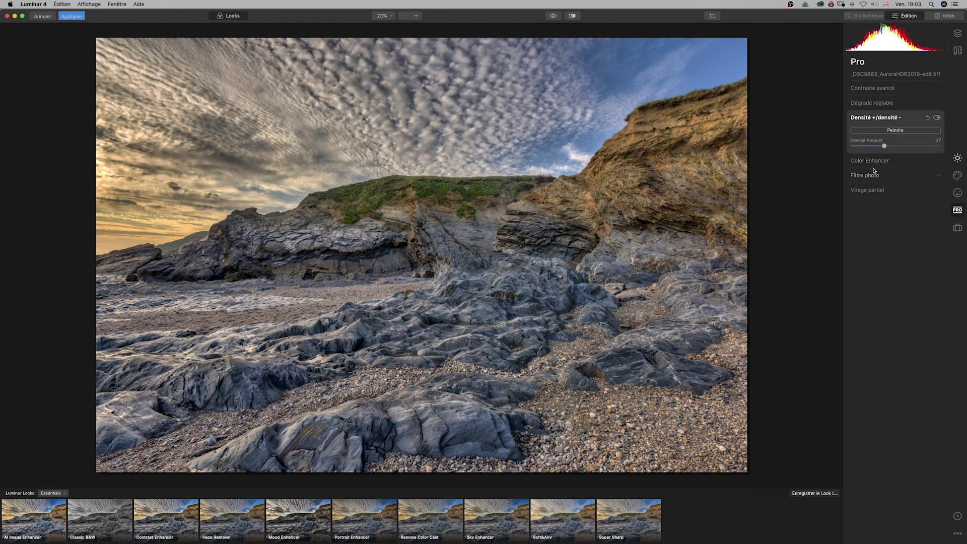
pyautogui.moveTo(883, 146); pyautogui.dragTo(905, 147)
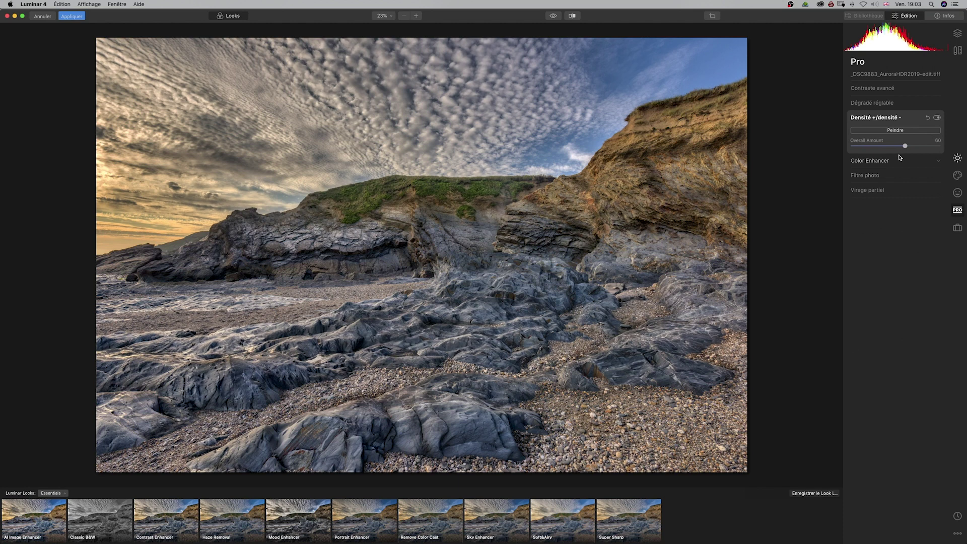
pyautogui.moveTo(905, 147); pyautogui.dragTo(940, 146)
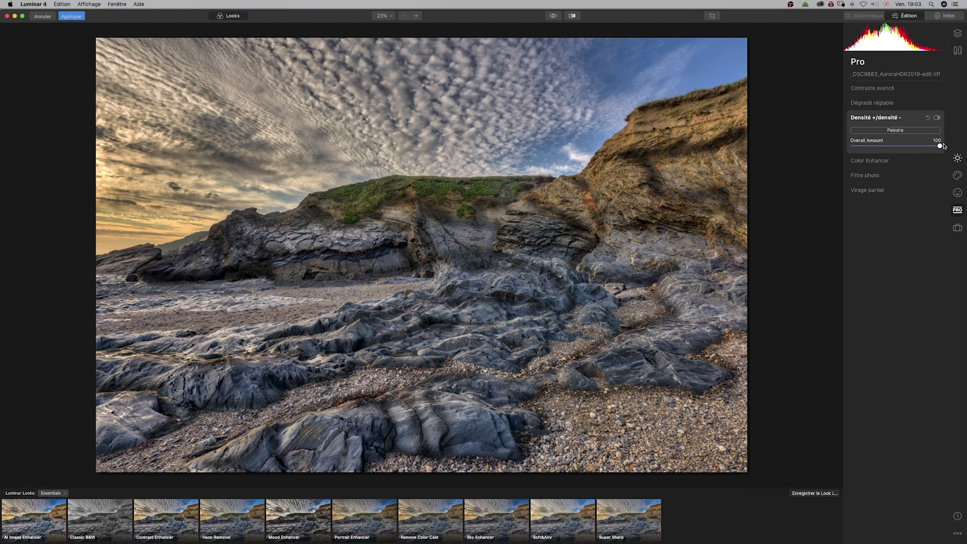
pyautogui.moveTo(940, 146); pyautogui.dragTo(884, 144)
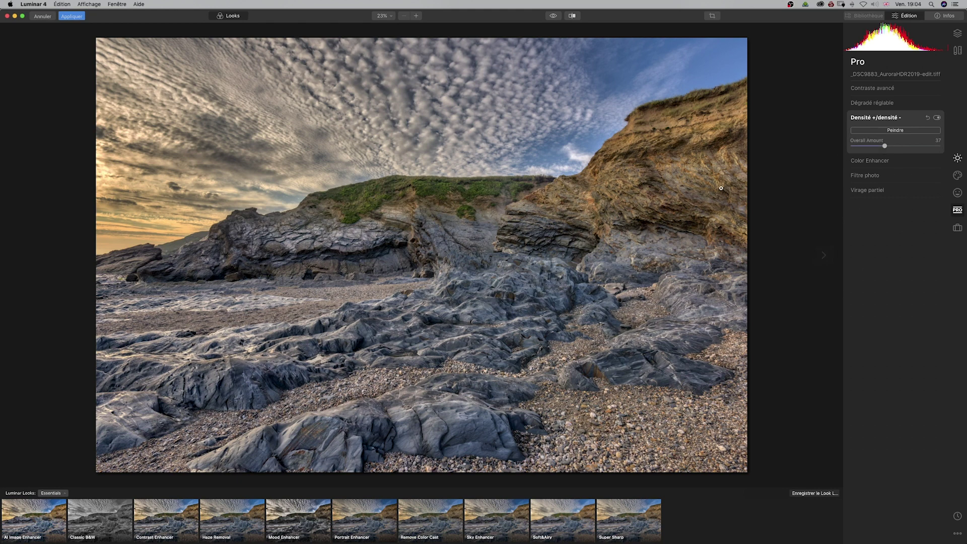
pyautogui.click(553, 16)
pyautogui.click(552, 16)
# - Add a new adjustment layer above the photo
pyautogui.click(957, 34)
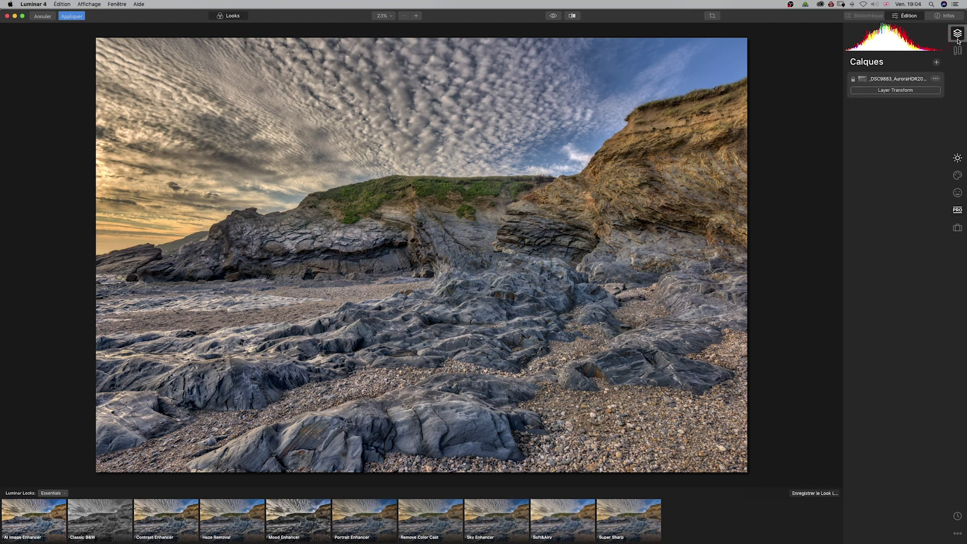
pyautogui.click(937, 63)
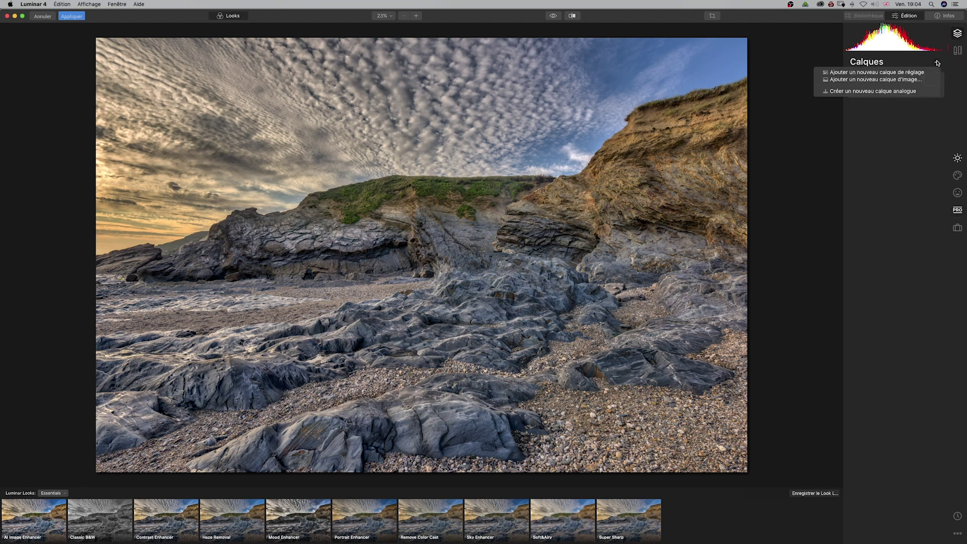
pyautogui.click(910, 74)
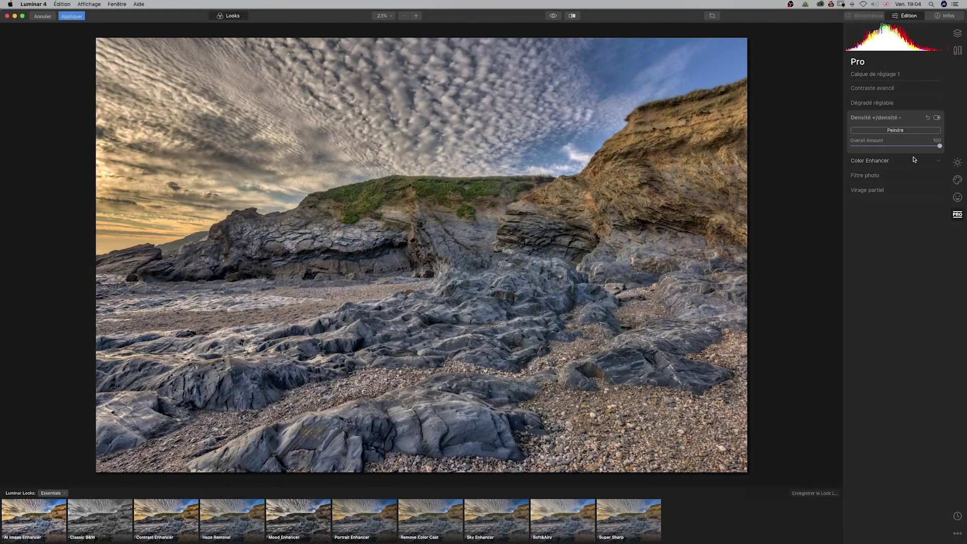
# - Lighten highlights on the rocks, cliff and grassy headland by painting with the Densité +/densité - Éclaircir brush
pyautogui.click(904, 132)
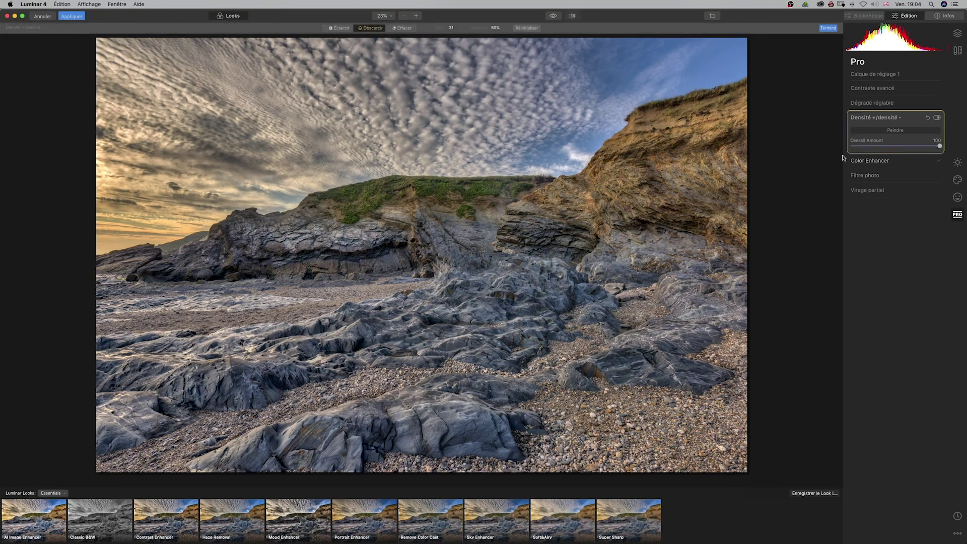
pyautogui.click(341, 29)
pyautogui.click(453, 28)
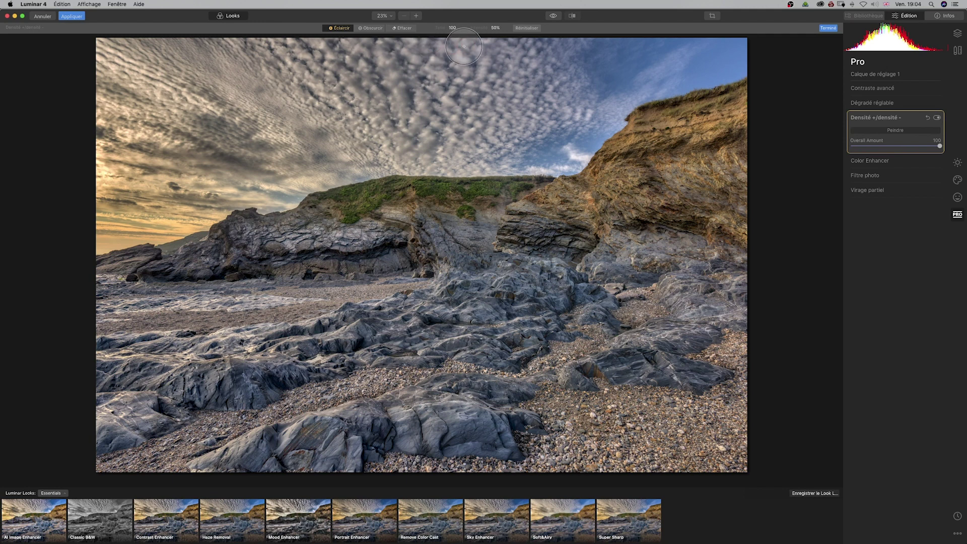
pyautogui.moveTo(455, 36); pyautogui.dragTo(451, 38)
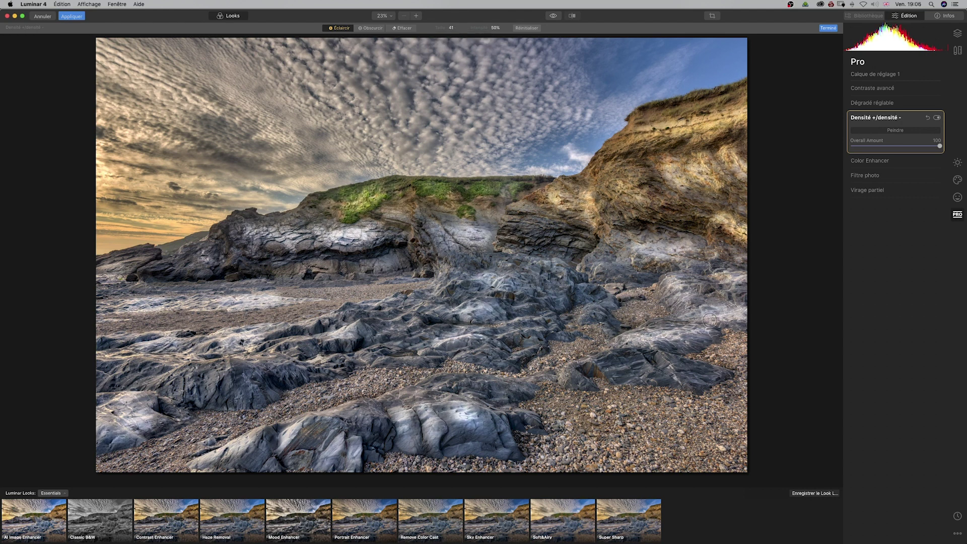
pyautogui.click(828, 28)
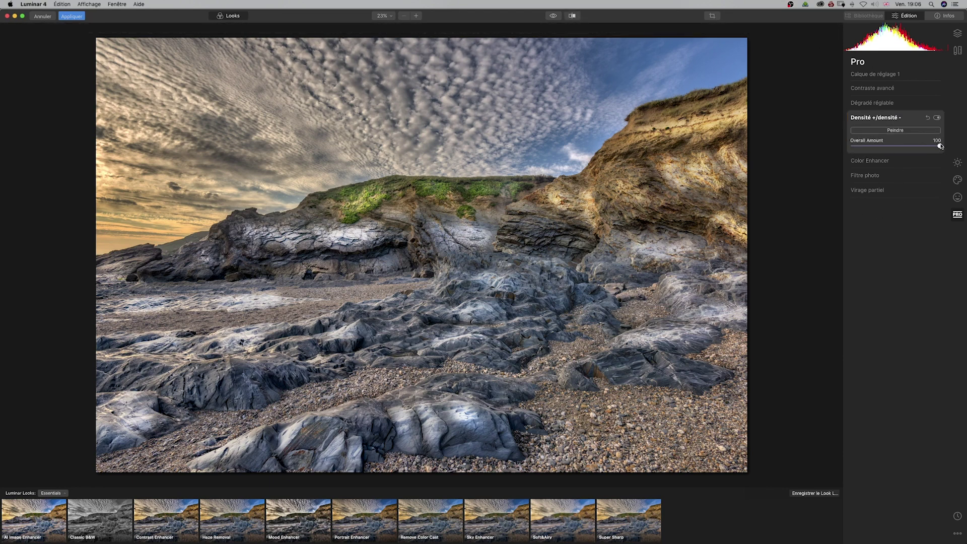
# - Set the painted lightening's Overall Amount to 11 and compare against the disabled filter and the original photo
pyautogui.moveTo(939, 146); pyautogui.dragTo(835, 145)
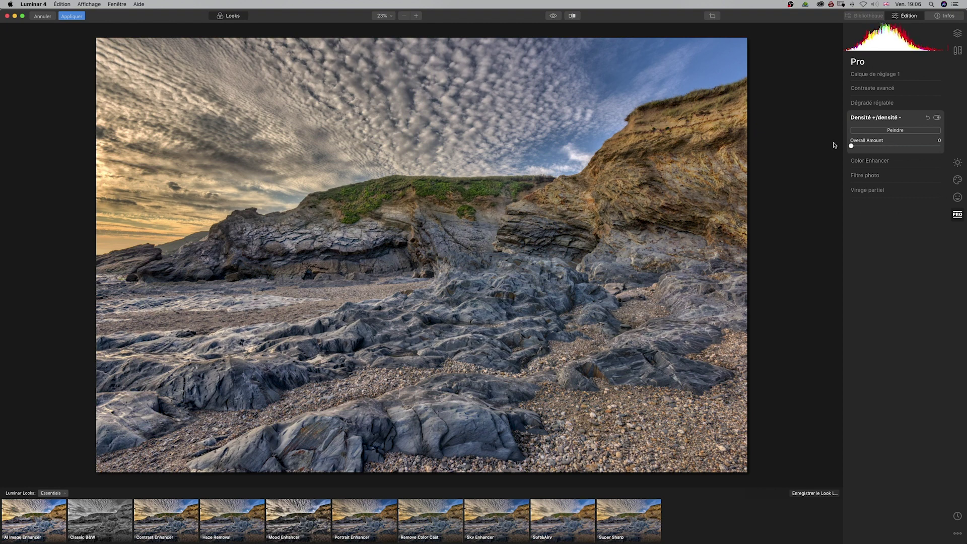
pyautogui.moveTo(851, 145)
pyautogui.mouseDown()
pyautogui.moveTo(944, 147)
pyautogui.moveTo(866, 147)
pyautogui.mouseUp()
pyautogui.moveTo(867, 145); pyautogui.dragTo(861, 145)
pyautogui.click(937, 118)
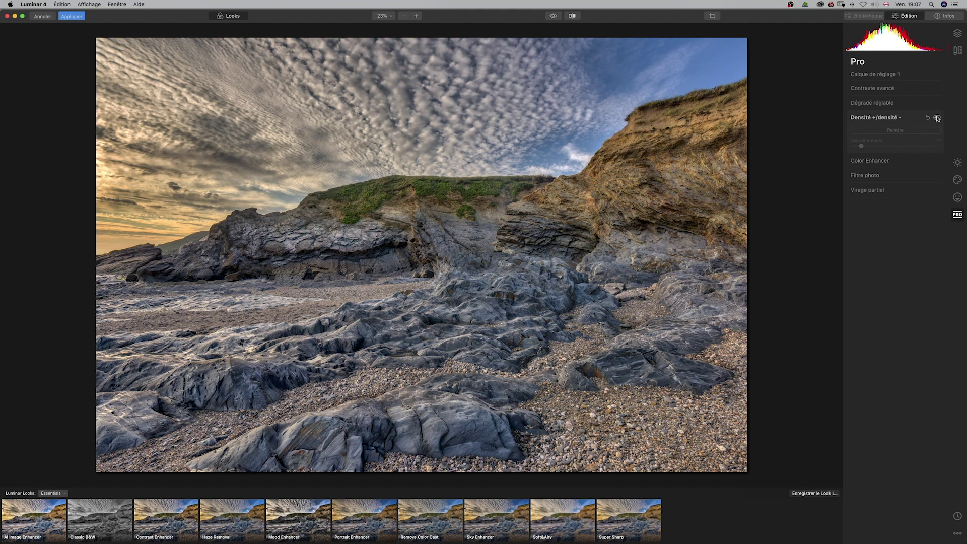
pyautogui.click(937, 118)
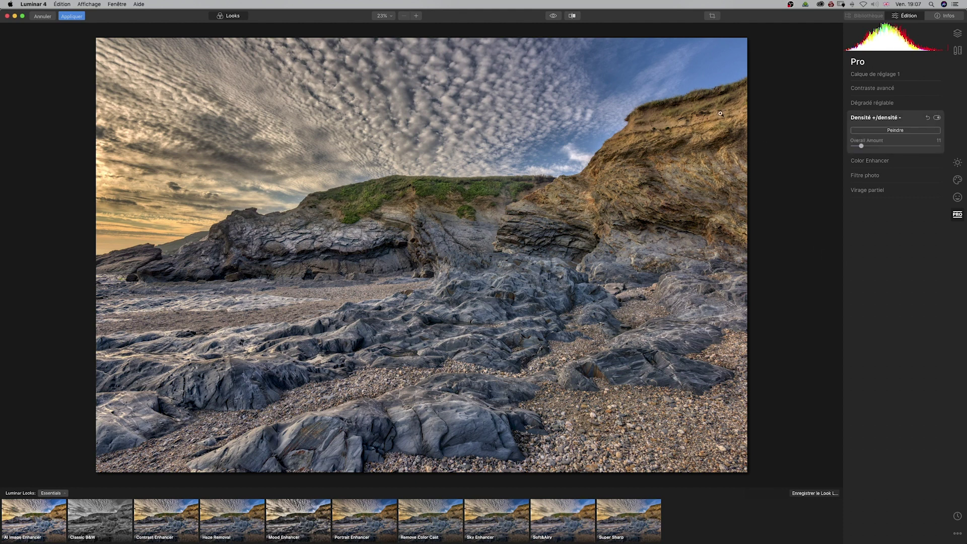
pyautogui.click(552, 17)
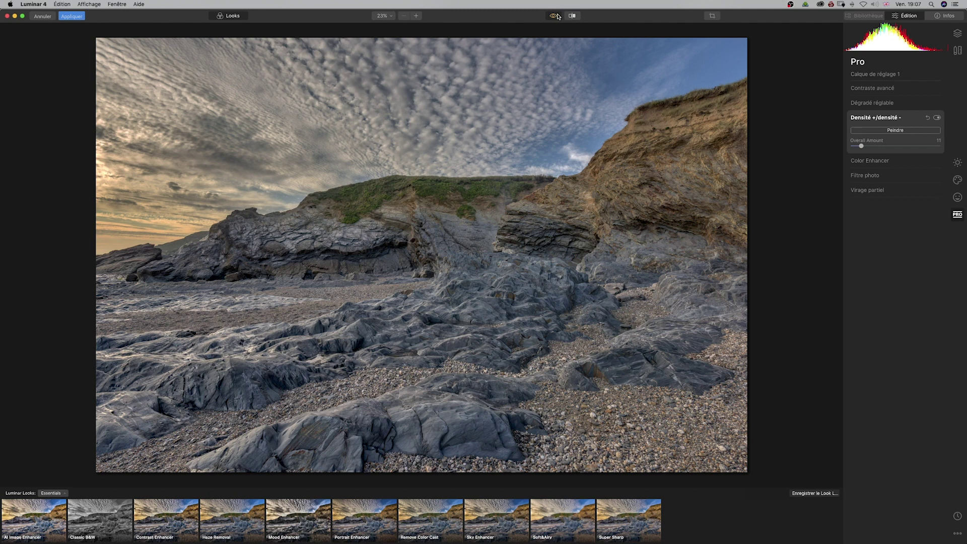
pyautogui.click(558, 15)
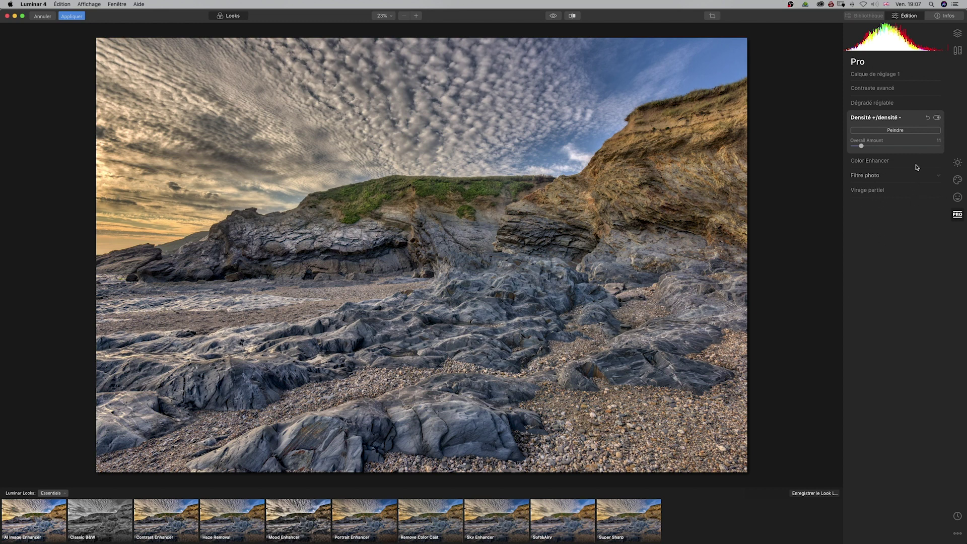
# - Set the Couleur adjustment's Saturation to -15 and Vibrance to 20 on the adjustment layer
pyautogui.click(957, 164)
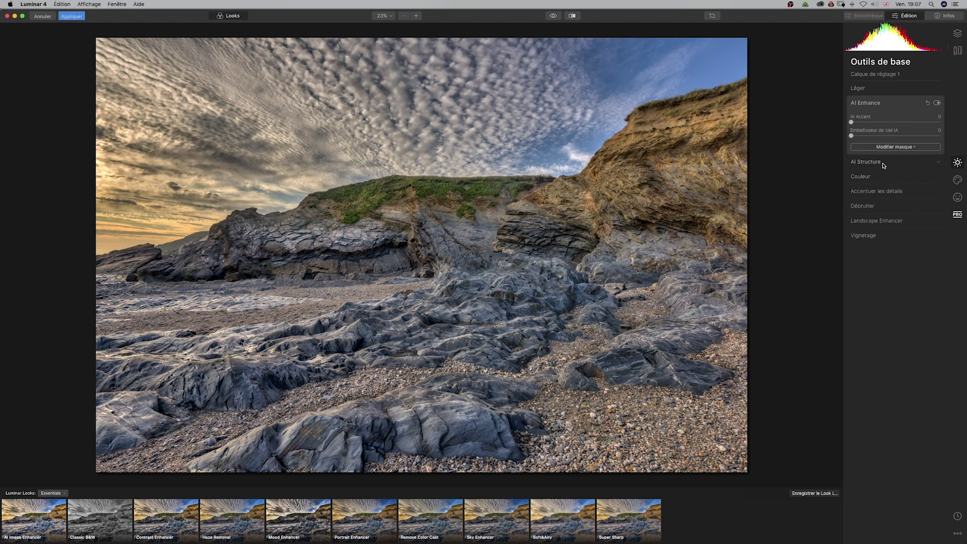
pyautogui.click(871, 178)
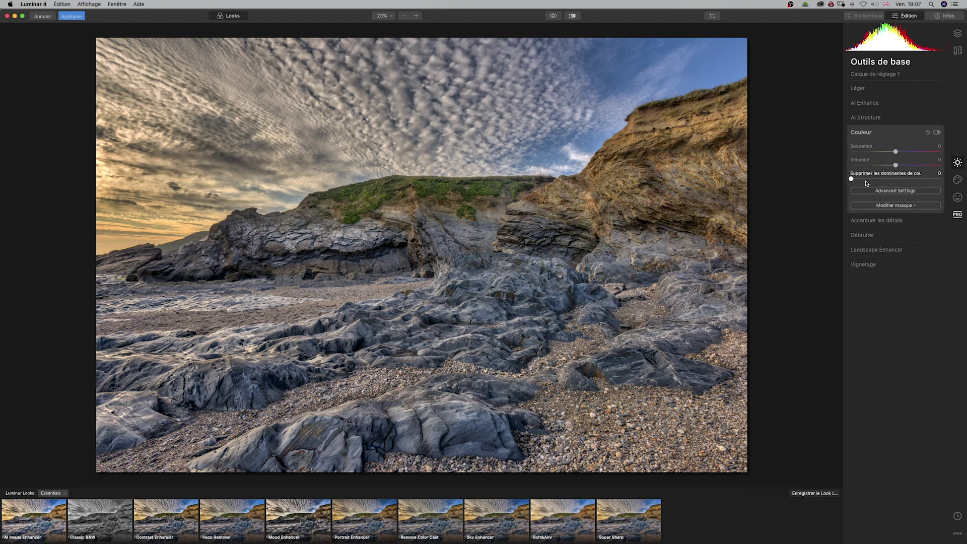
pyautogui.moveTo(897, 152); pyautogui.dragTo(886, 152)
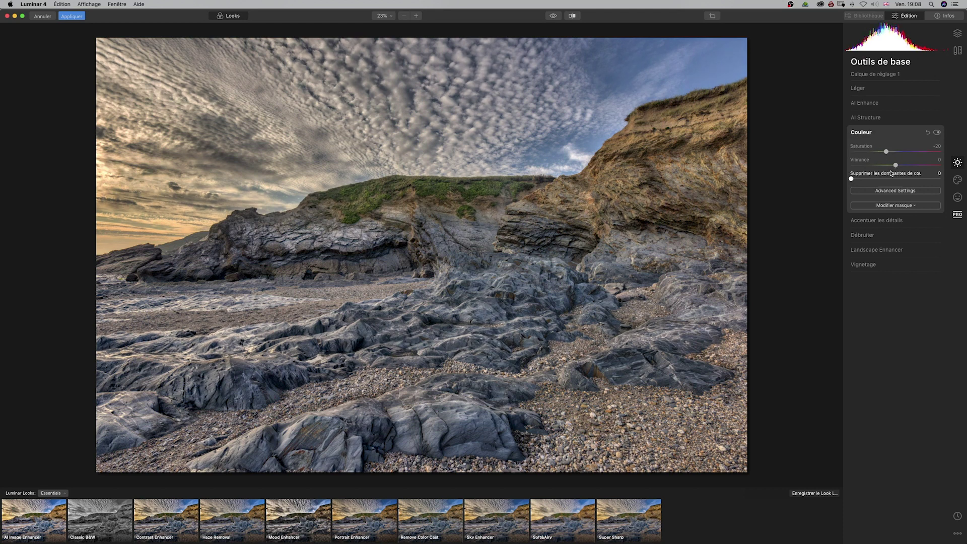
pyautogui.moveTo(886, 152); pyautogui.dragTo(901, 166)
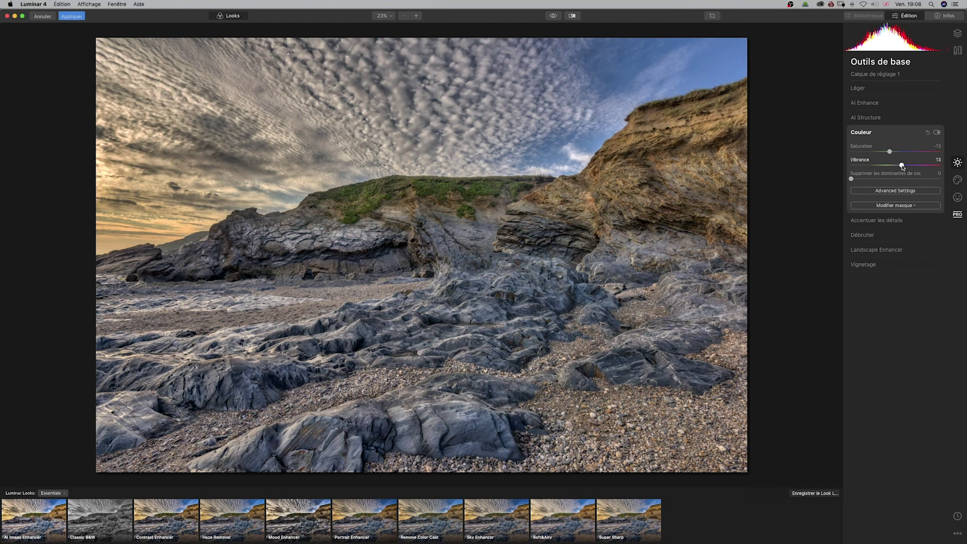
pyautogui.moveTo(903, 166); pyautogui.dragTo(906, 166)
# - Compare the colour-adjusted photo with its original version several times
pyautogui.click(553, 17)
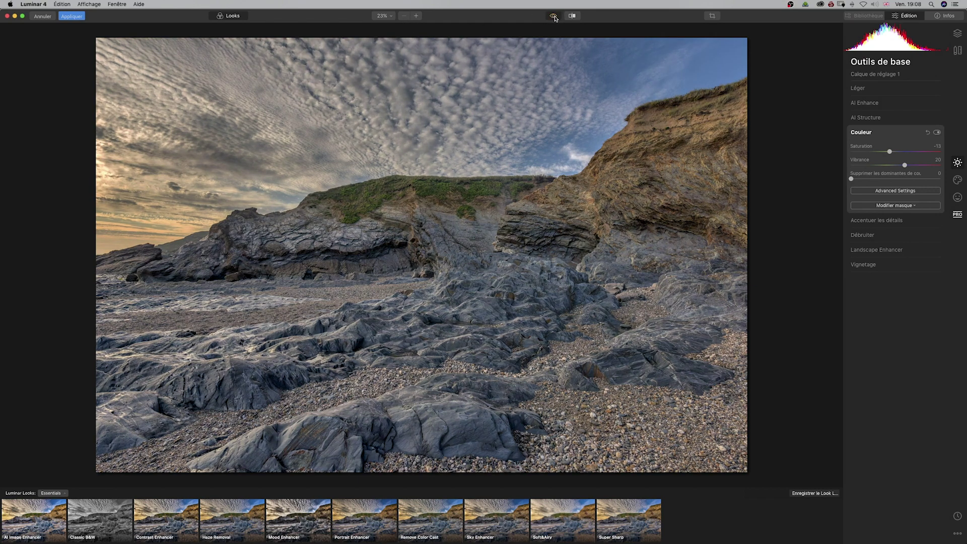
pyautogui.click(554, 17)
pyautogui.click(553, 17)
pyautogui.click(553, 17)
pyautogui.click(552, 17)
pyautogui.click(551, 17)
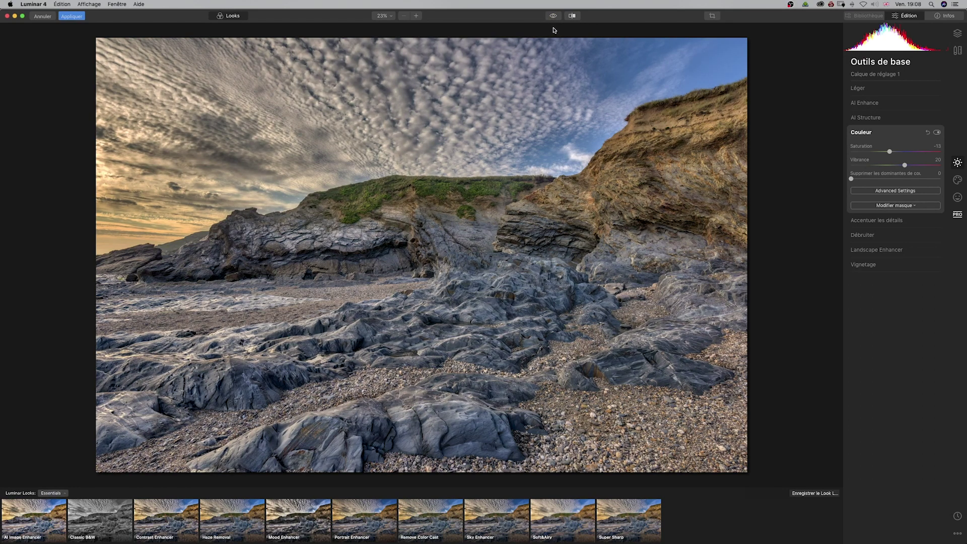
pyautogui.moveTo(556, 16); pyautogui.dragTo(558, 20)
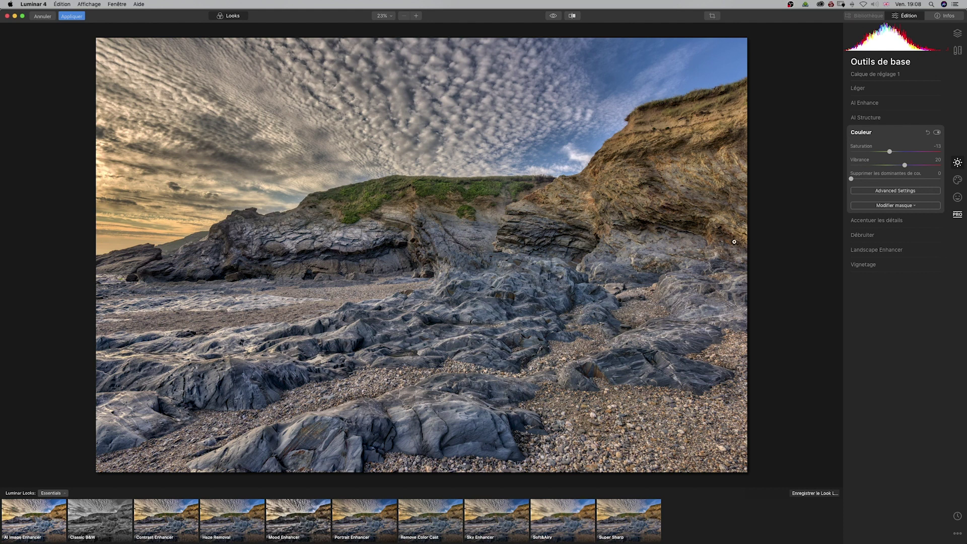
# - Apply a Soft Focus Bright Éclat effect through a gradient mask covering the sky, with Quantité set to 61
pyautogui.click(957, 186)
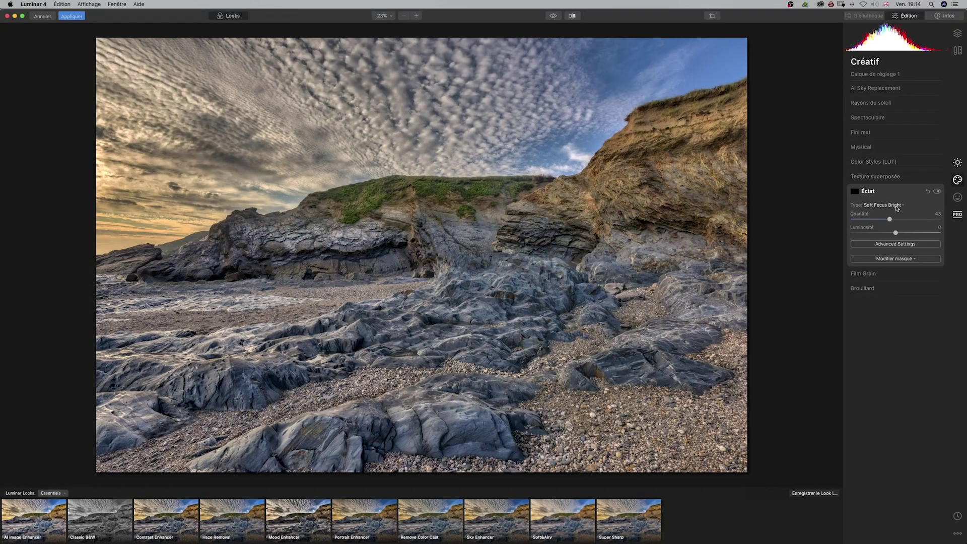
pyautogui.click(893, 259)
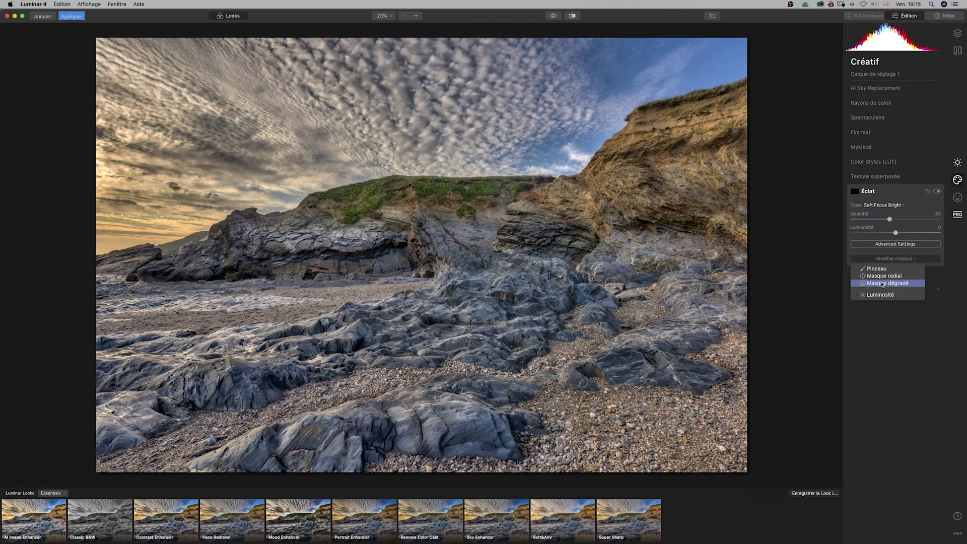
pyautogui.click(883, 284)
pyautogui.moveTo(364, 119); pyautogui.dragTo(376, 208)
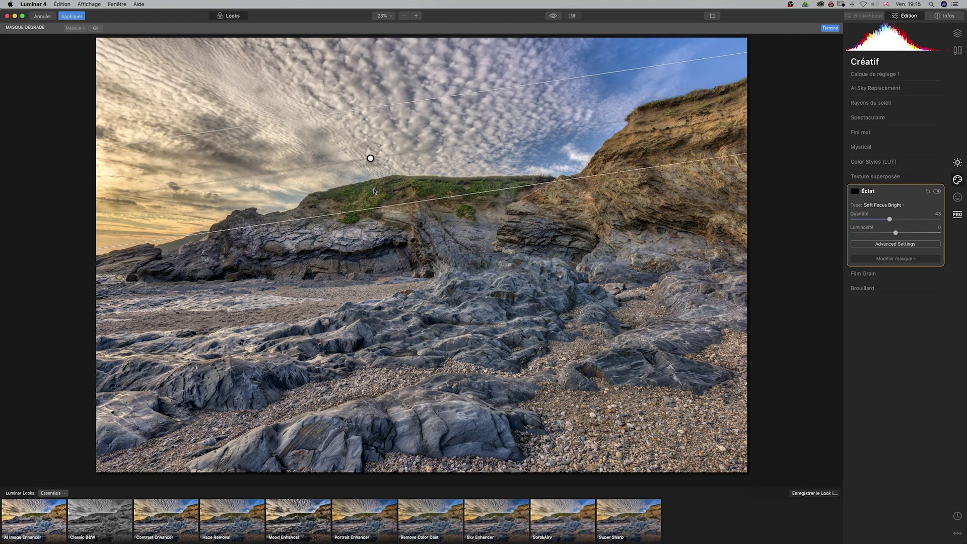
pyautogui.moveTo(370, 157); pyautogui.dragTo(386, 198)
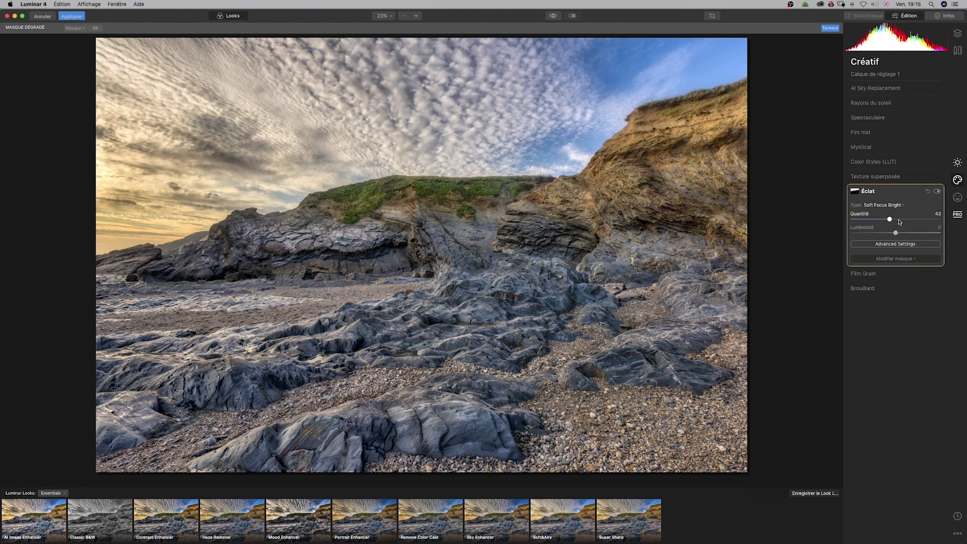
pyautogui.moveTo(890, 220); pyautogui.dragTo(906, 220)
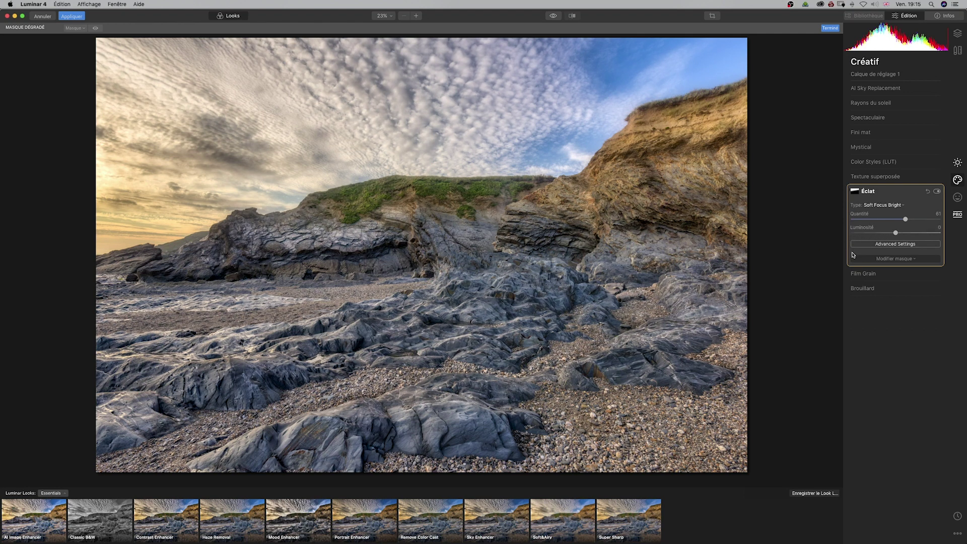
# - Open the Éclat mask for brush editing with its overlay shown, and set its Densité to 100 and Progressivité to 78
pyautogui.click(905, 260)
pyautogui.click(908, 259)
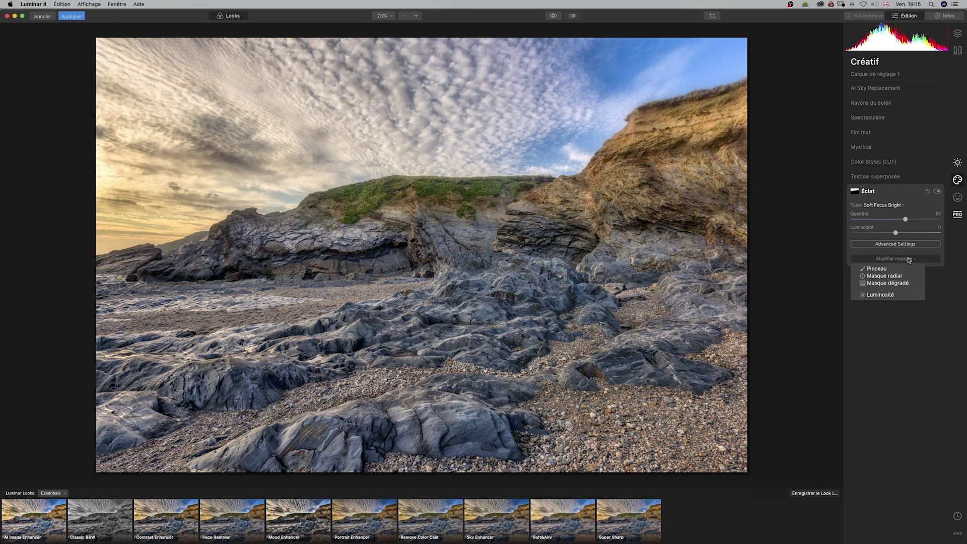
pyautogui.click(895, 270)
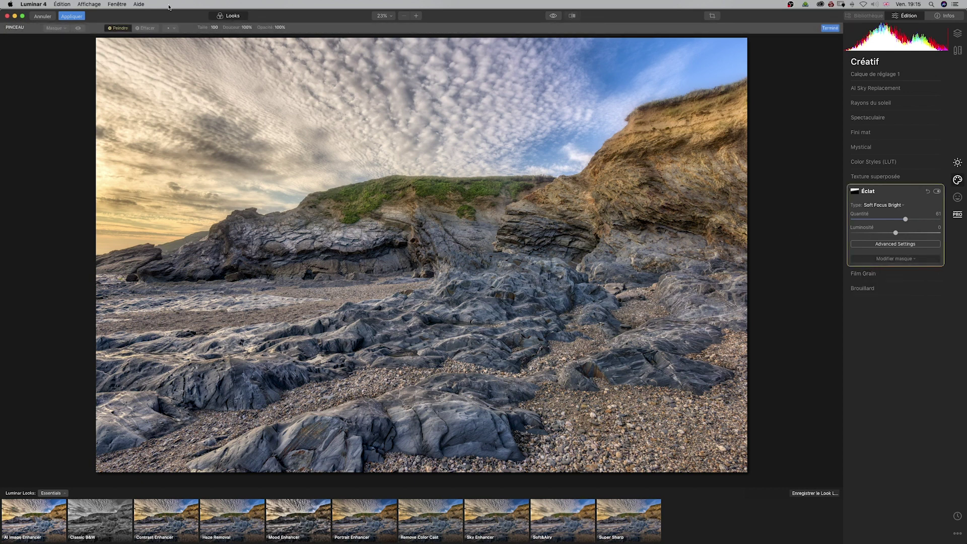
pyautogui.click(78, 29)
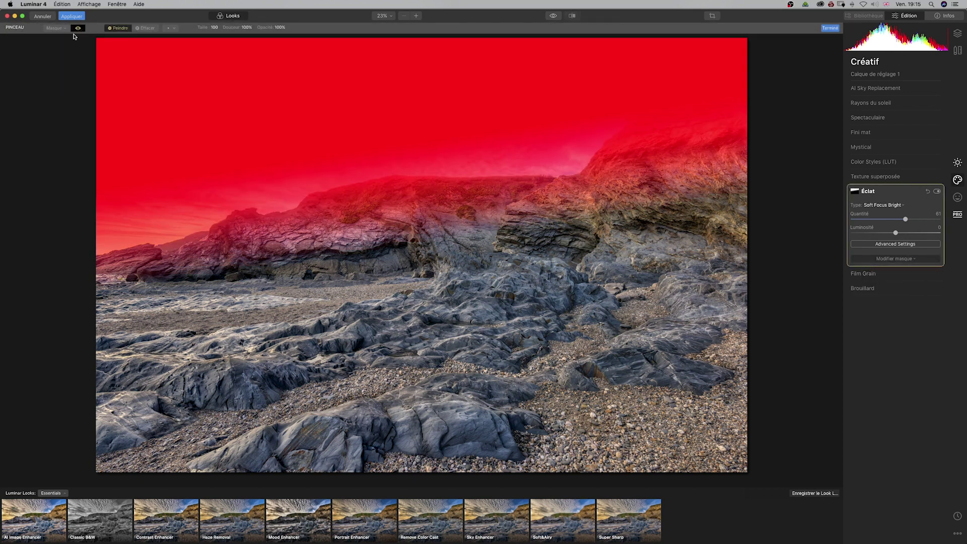
pyautogui.click(55, 28)
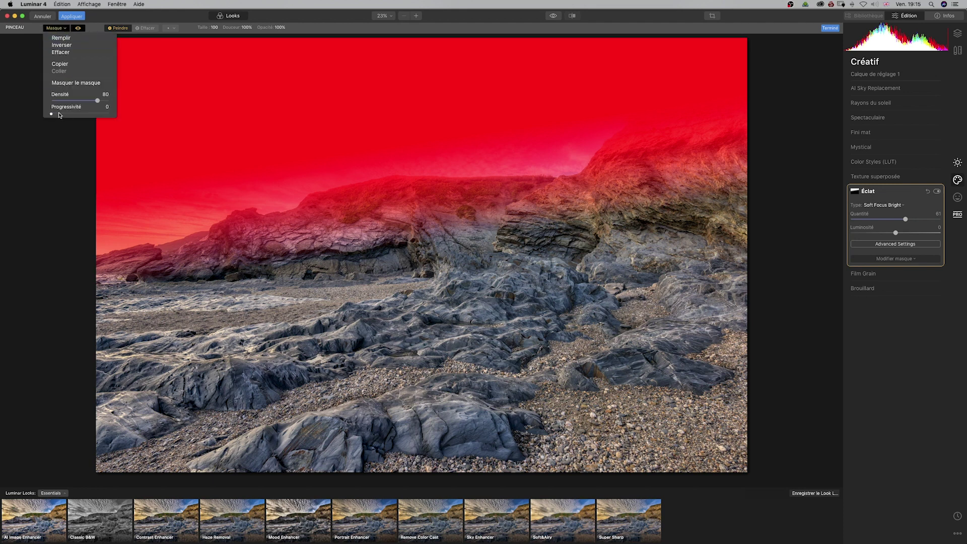
pyautogui.moveTo(52, 114); pyautogui.dragTo(100, 113)
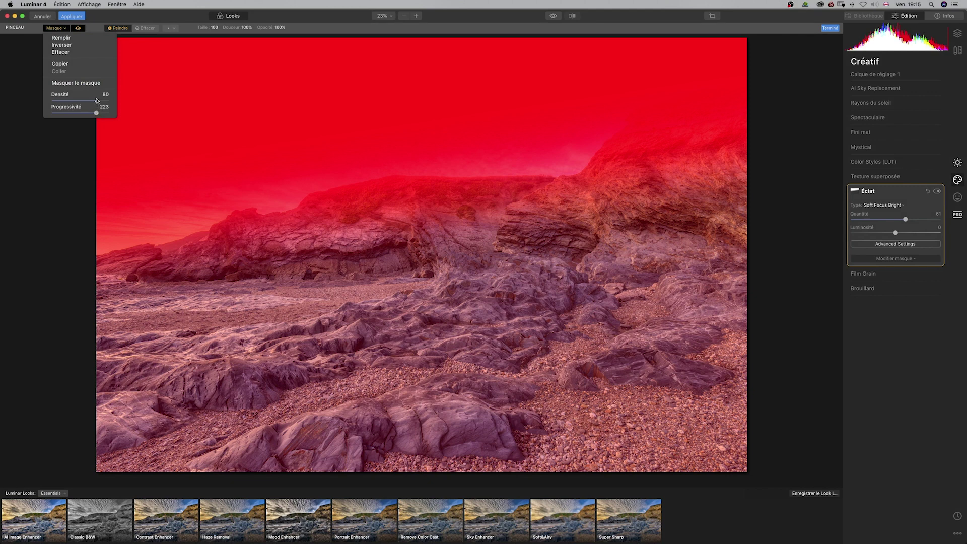
pyautogui.moveTo(94, 101)
pyautogui.mouseDown()
pyautogui.moveTo(86, 101)
pyautogui.moveTo(103, 102)
pyautogui.mouseUp()
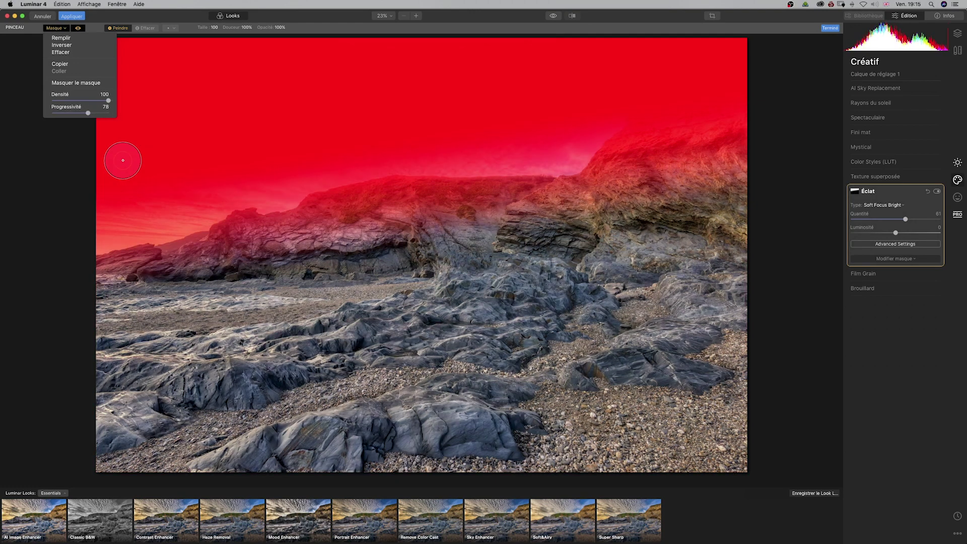
# - Refine the Éclat mask at Densité 84 by erasing it over the cliff and headland and repainting it over the sky
pyautogui.click(145, 28)
pyautogui.moveTo(103, 256); pyautogui.dragTo(753, 90)
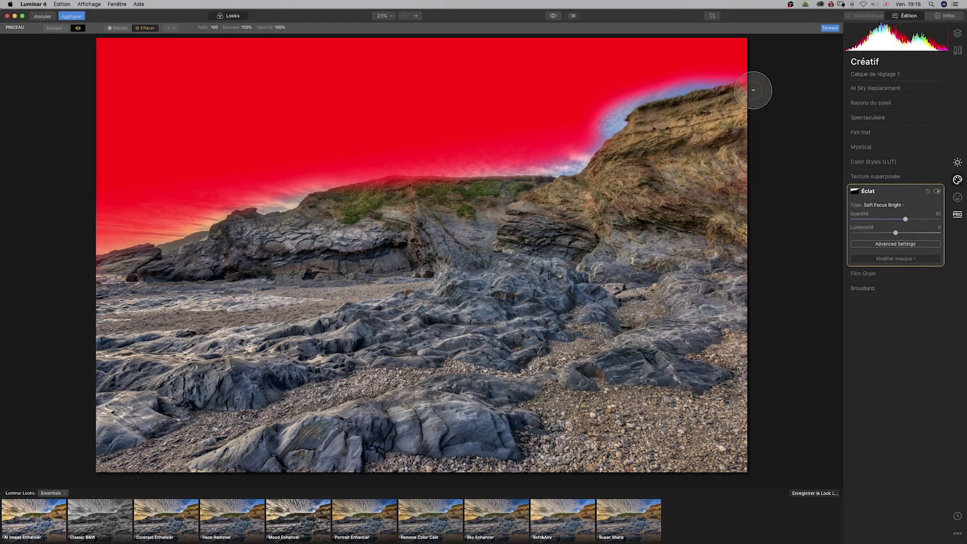
pyautogui.click(55, 28)
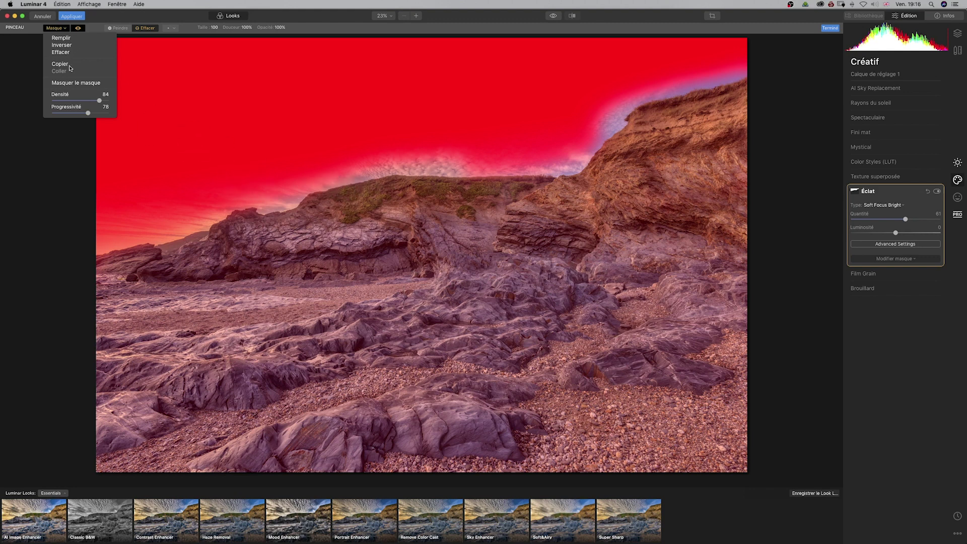
pyautogui.click(126, 31)
pyautogui.click(121, 28)
pyautogui.moveTo(204, 104)
pyautogui.mouseDown()
pyautogui.moveTo(300, 156)
pyautogui.moveTo(341, 158)
pyautogui.moveTo(549, 131)
pyautogui.moveTo(594, 115)
pyautogui.moveTo(643, 73)
pyautogui.moveTo(733, 61)
pyautogui.mouseUp()
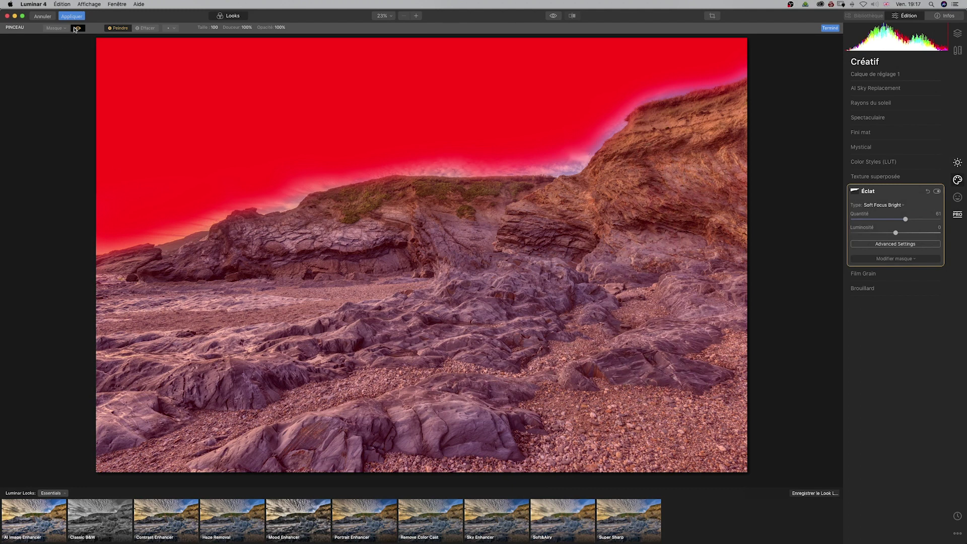
pyautogui.click(77, 29)
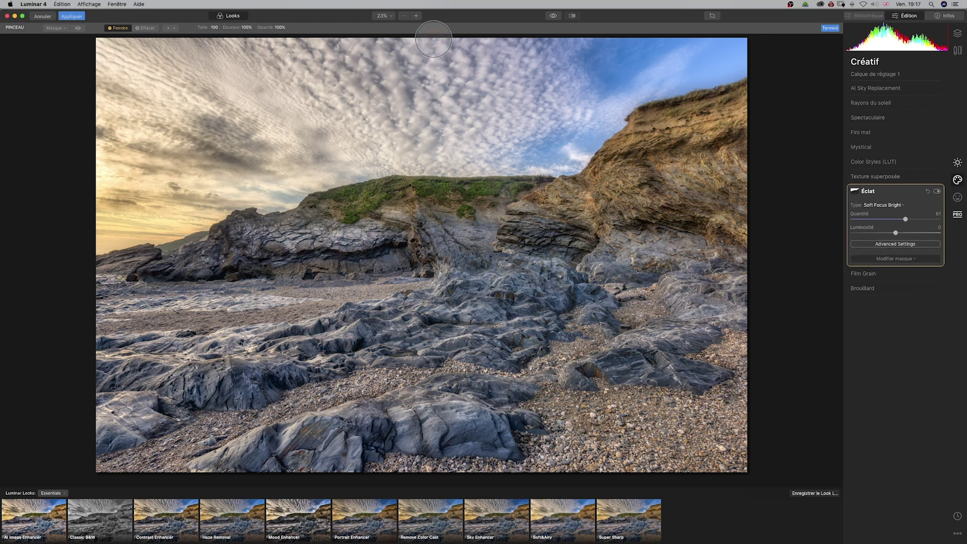
# - Place the Vignetage subject centre on the cliff, just beyond the end of the grassy headland
pyautogui.click(958, 162)
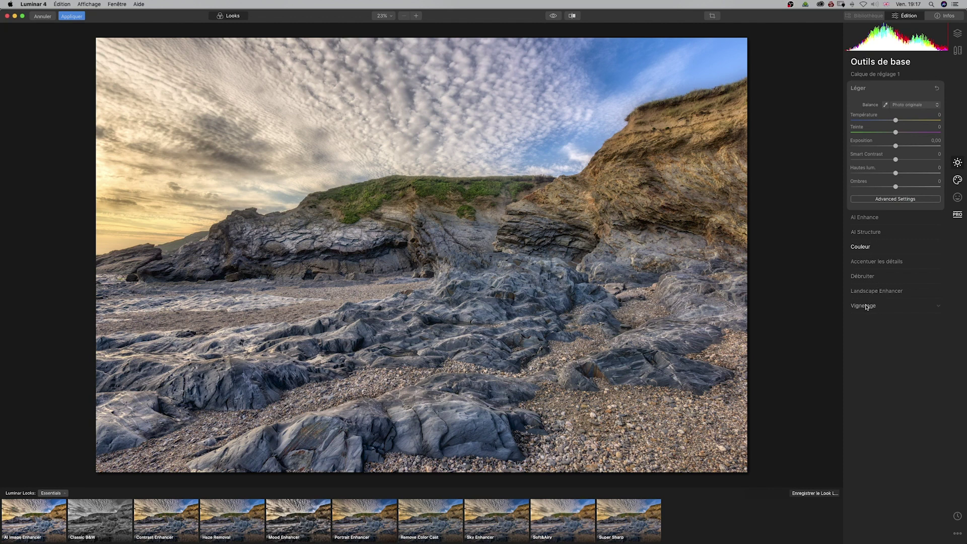
pyautogui.click(867, 306)
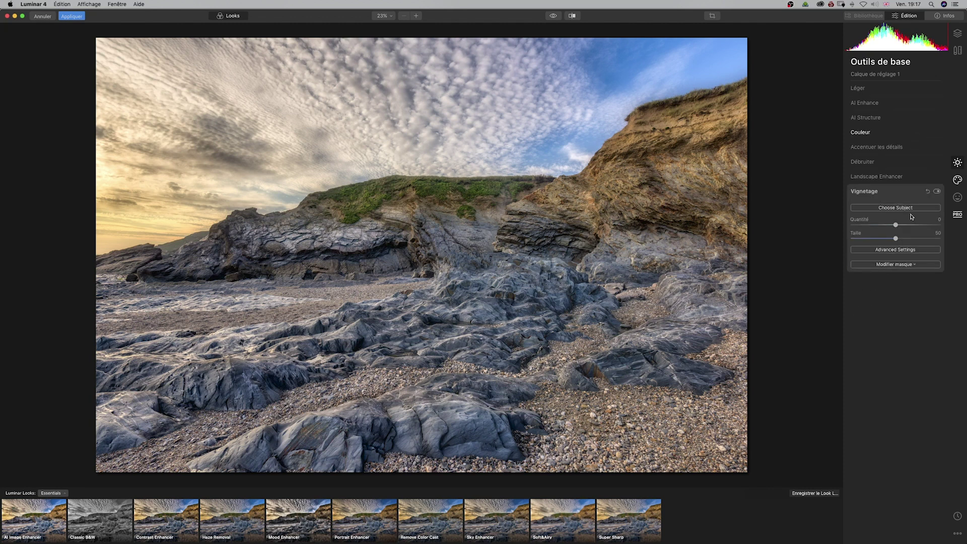
pyautogui.click(895, 208)
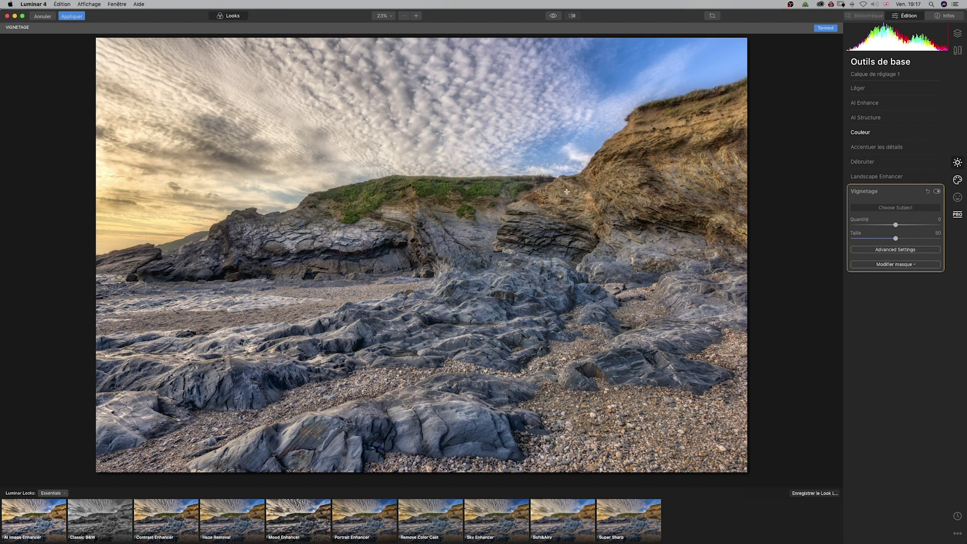
pyautogui.click(567, 192)
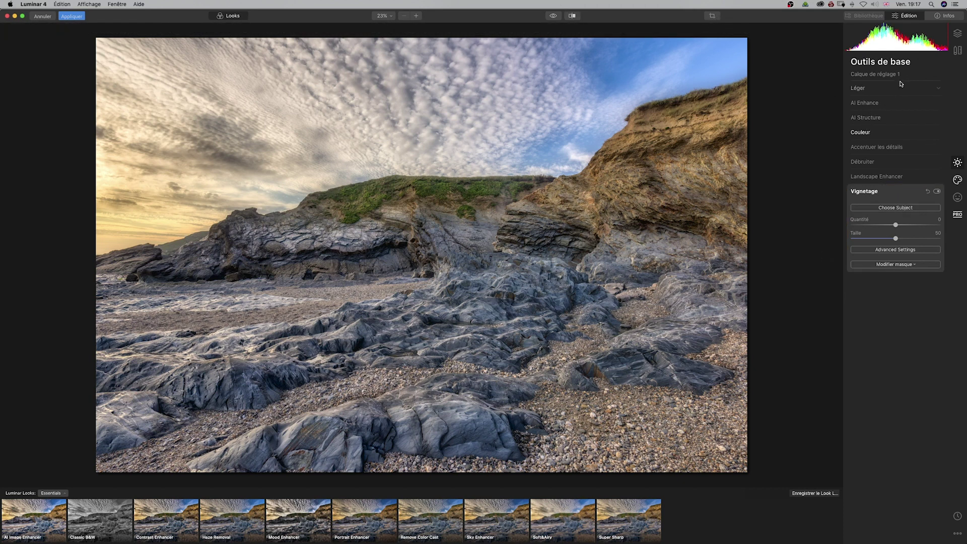
# - Start cropping the photo at the Originale aspect ratio, trimming a little off its top and right-hand edge
pyautogui.click(712, 17)
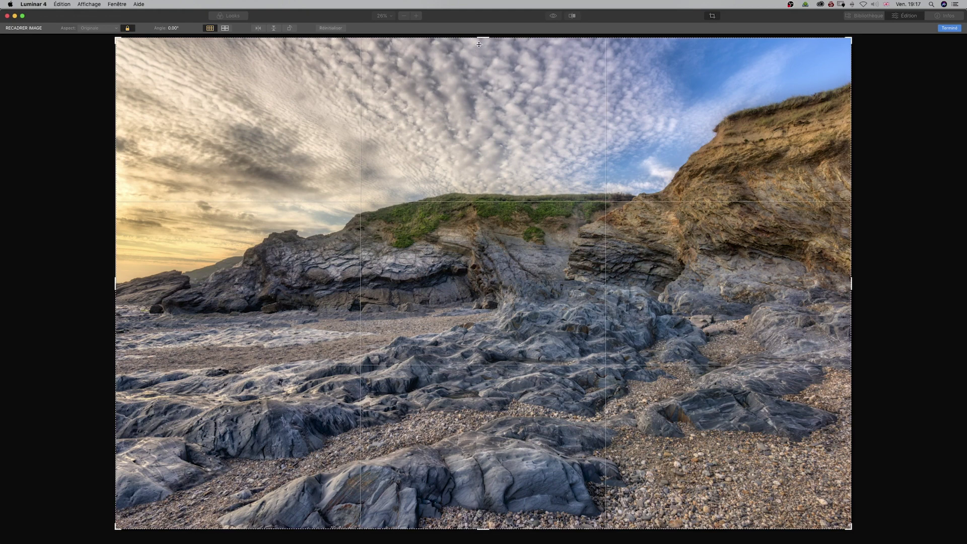
pyautogui.moveTo(480, 39); pyautogui.dragTo(529, 77)
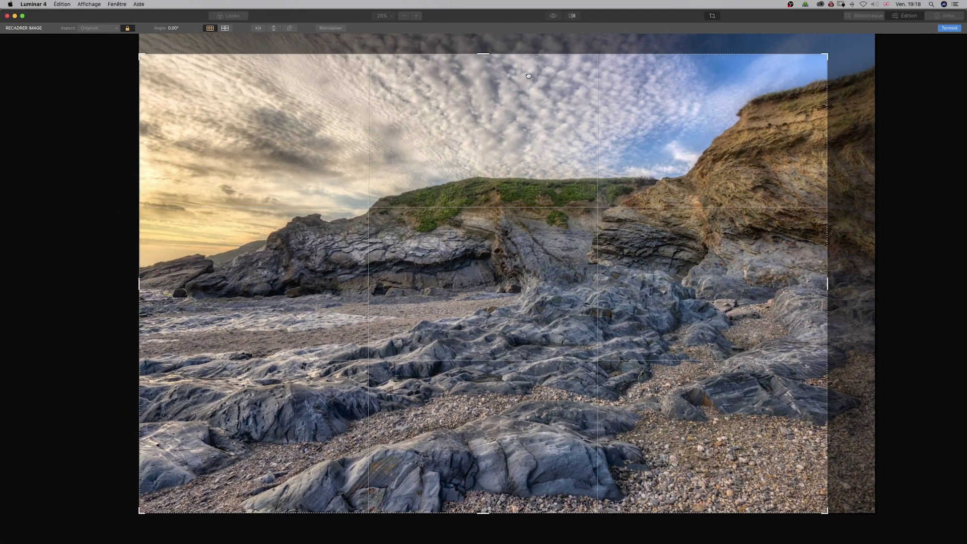
pyautogui.moveTo(528, 76); pyautogui.dragTo(486, 51)
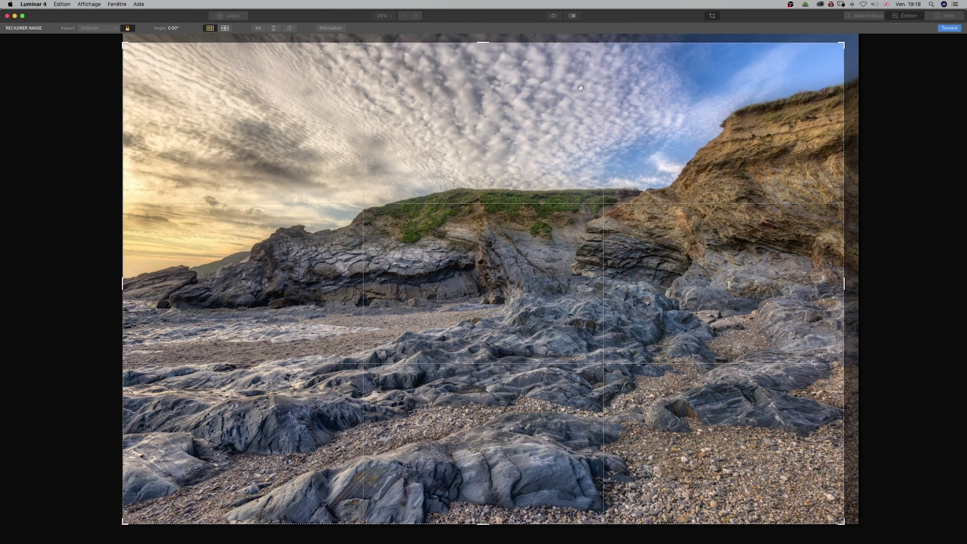
# - Crop the photo to 16:9 at full width, cutting mostly sky and a thin strip of the pebble foreground
pyautogui.click(116, 28)
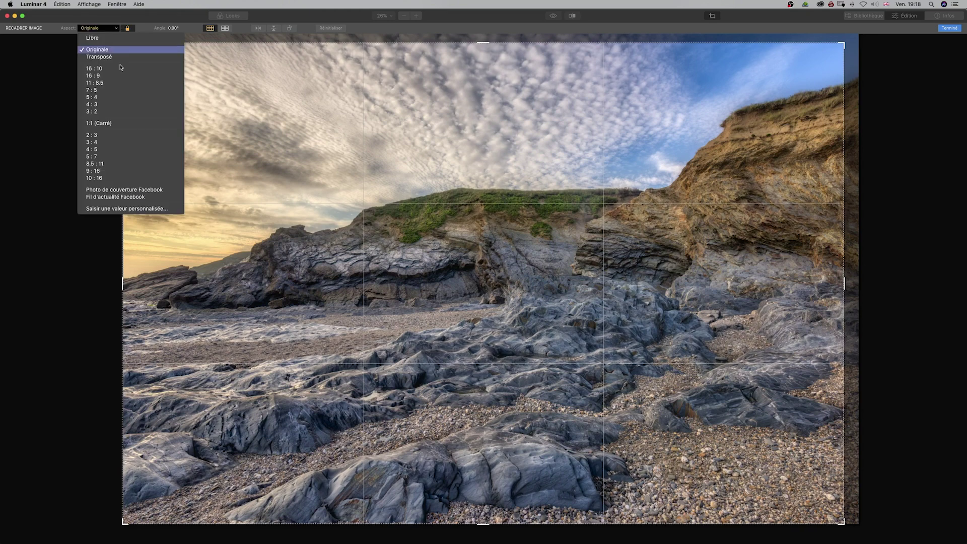
pyautogui.click(116, 77)
pyautogui.moveTo(542, 225); pyautogui.dragTo(553, 180)
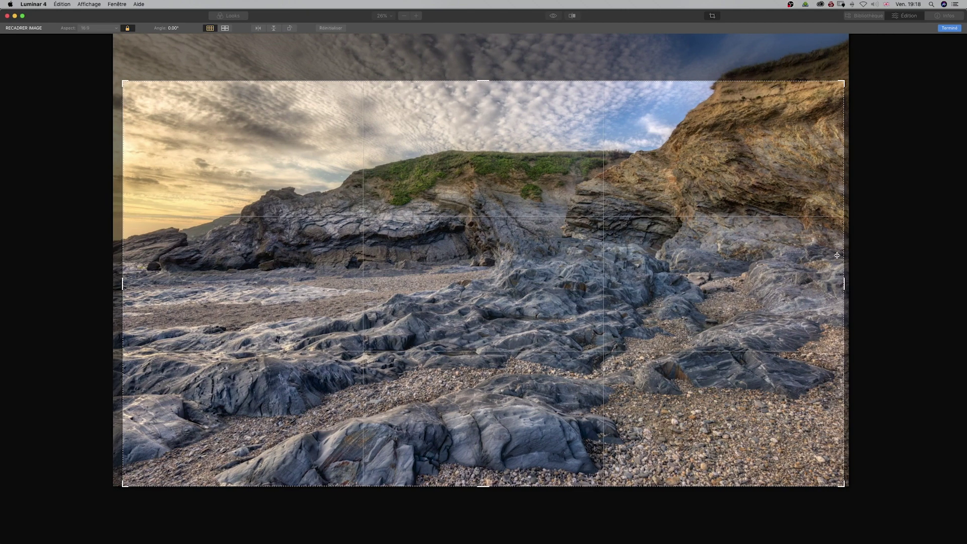
pyautogui.moveTo(646, 252); pyautogui.dragTo(657, 277)
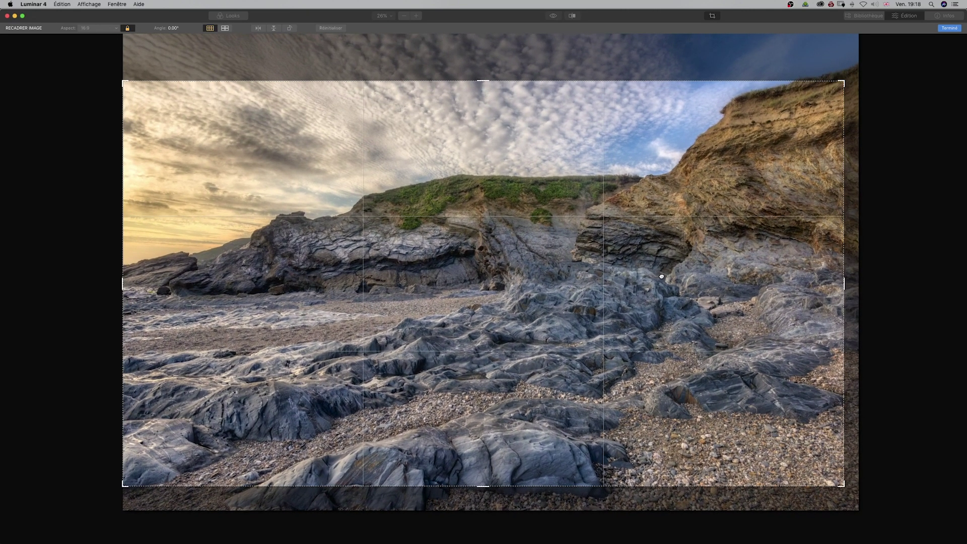
pyautogui.moveTo(845, 283); pyautogui.dragTo(852, 284)
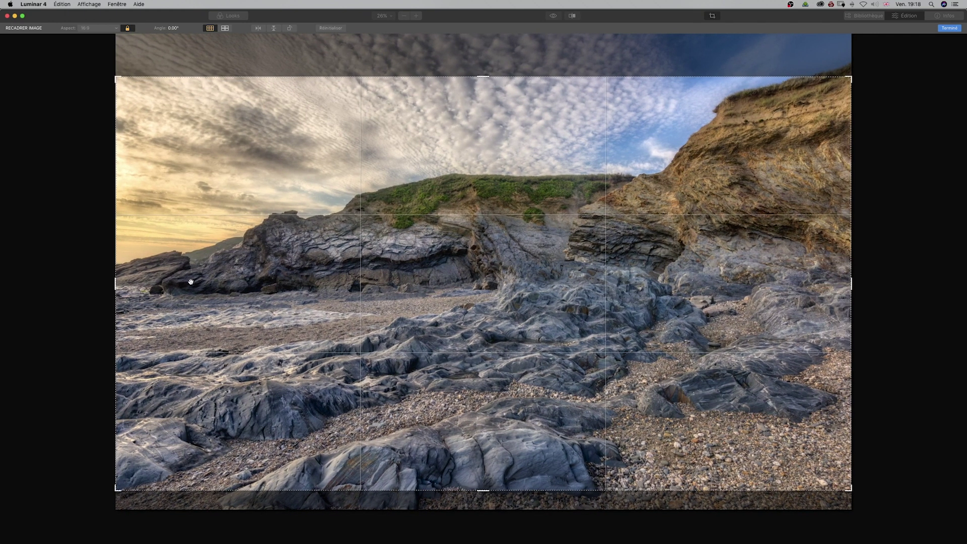
pyautogui.moveTo(478, 259); pyautogui.dragTo(488, 210)
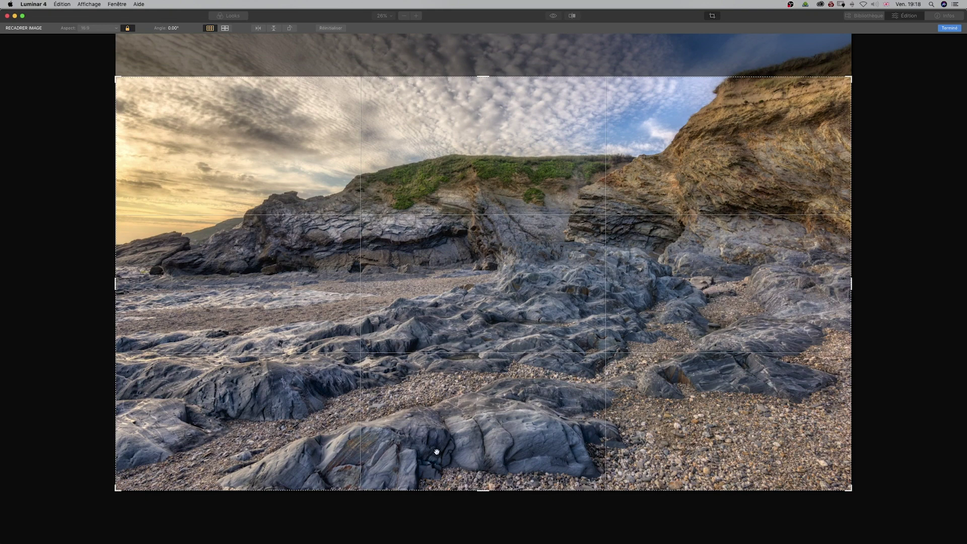
pyautogui.moveTo(492, 286); pyautogui.dragTo(492, 301)
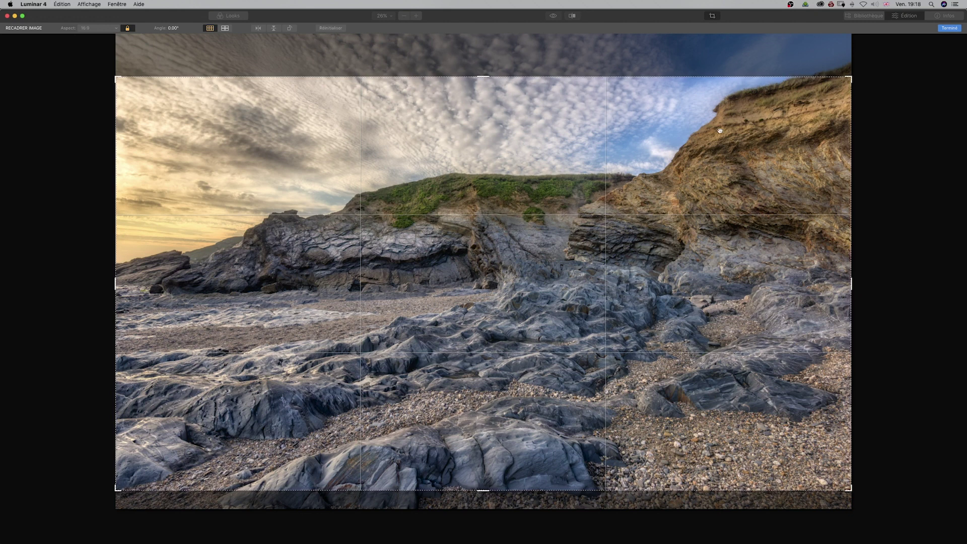
pyautogui.click(949, 27)
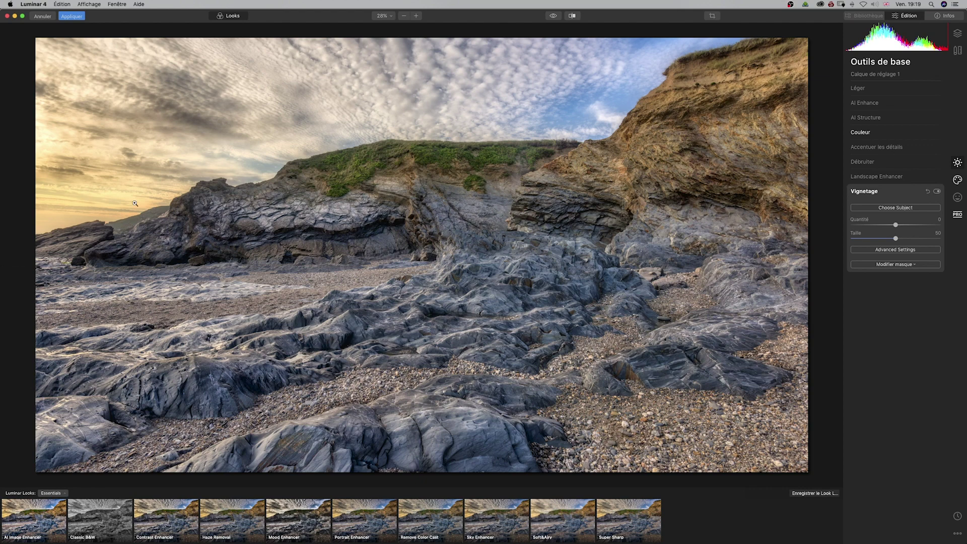
# - Place the Vignetage subject centre on the lower cliff beyond the grassy headland, with Quantité at -53 and Taille at 0
pyautogui.click(883, 208)
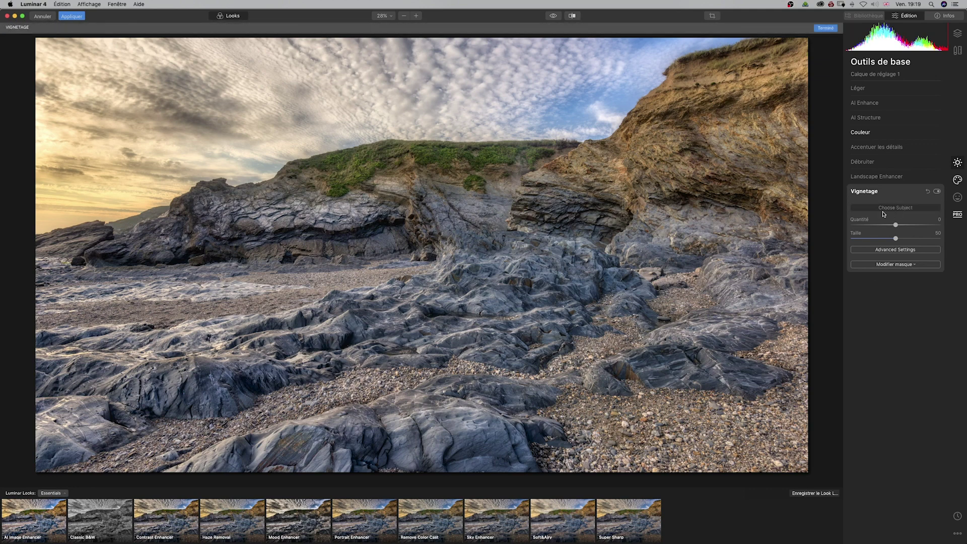
pyautogui.click(578, 184)
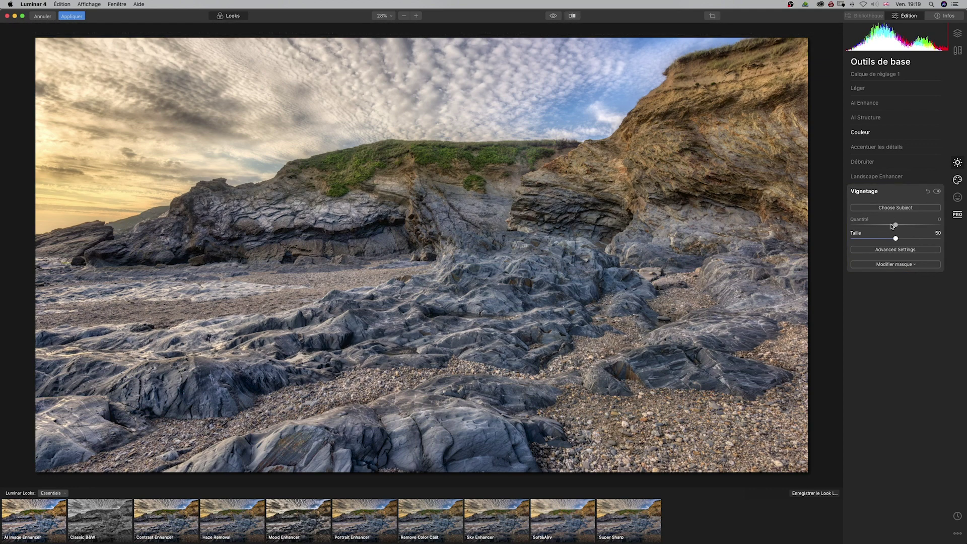
pyautogui.moveTo(896, 225); pyautogui.dragTo(872, 225)
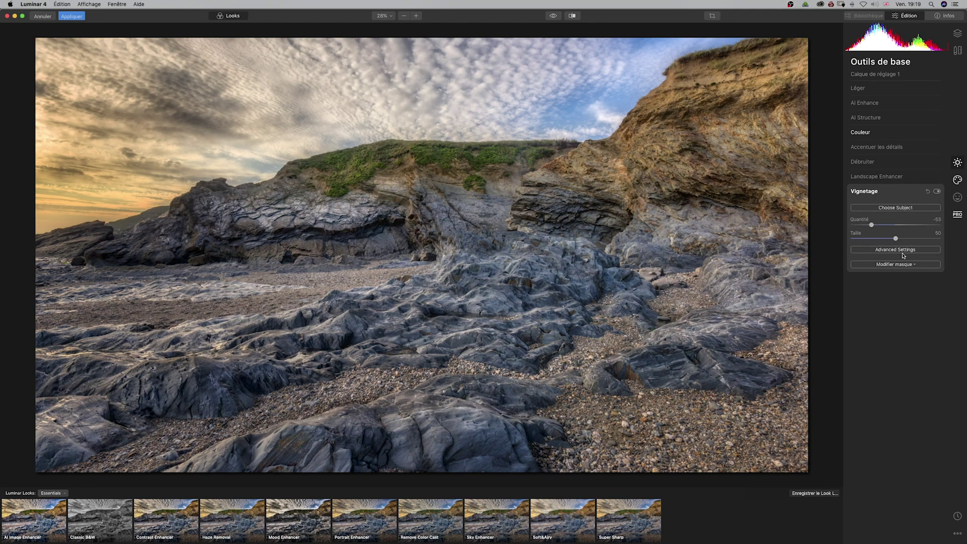
pyautogui.moveTo(895, 238); pyautogui.dragTo(846, 233)
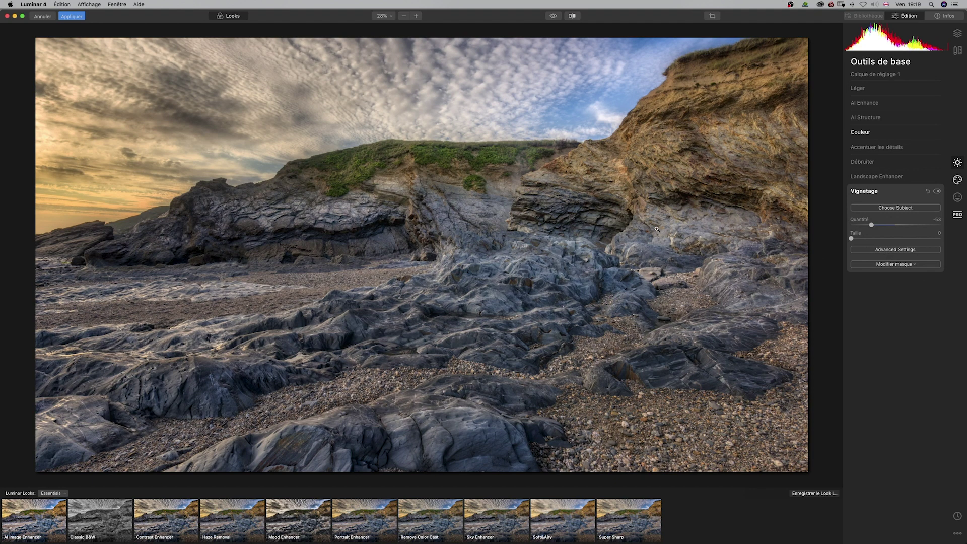
# - Set the vignette's advanced Progressivité to 100 and Arrondi to 100
pyautogui.click(896, 250)
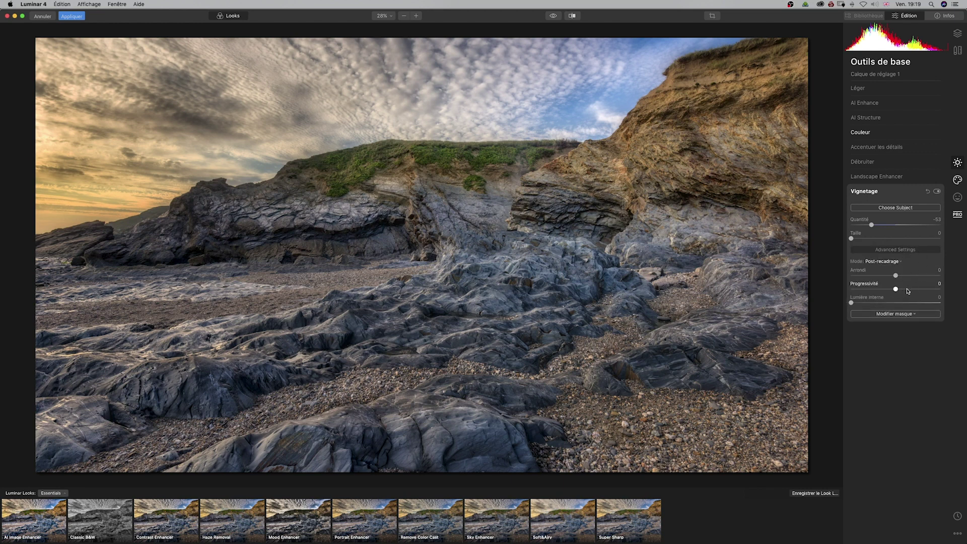
pyautogui.moveTo(896, 289); pyautogui.dragTo(952, 291)
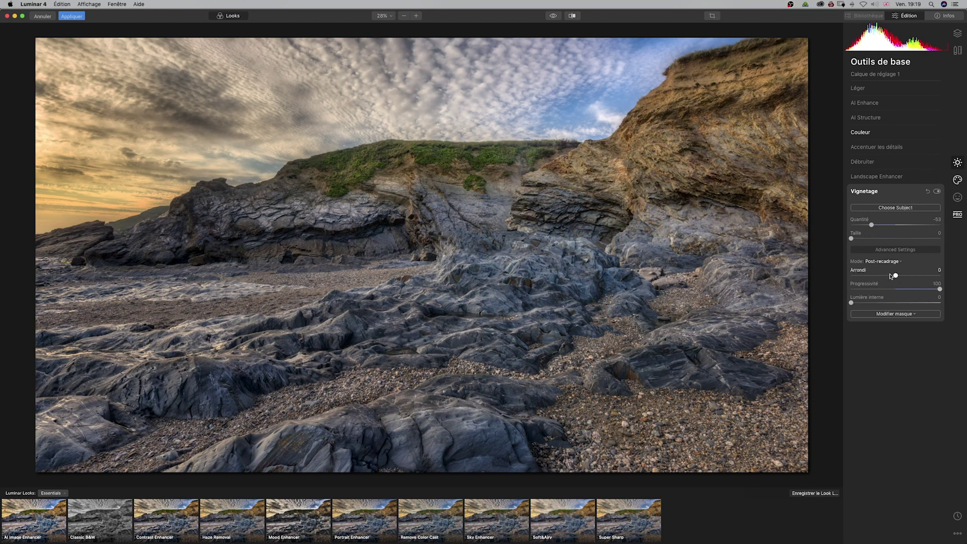
pyautogui.moveTo(895, 275); pyautogui.dragTo(948, 275)
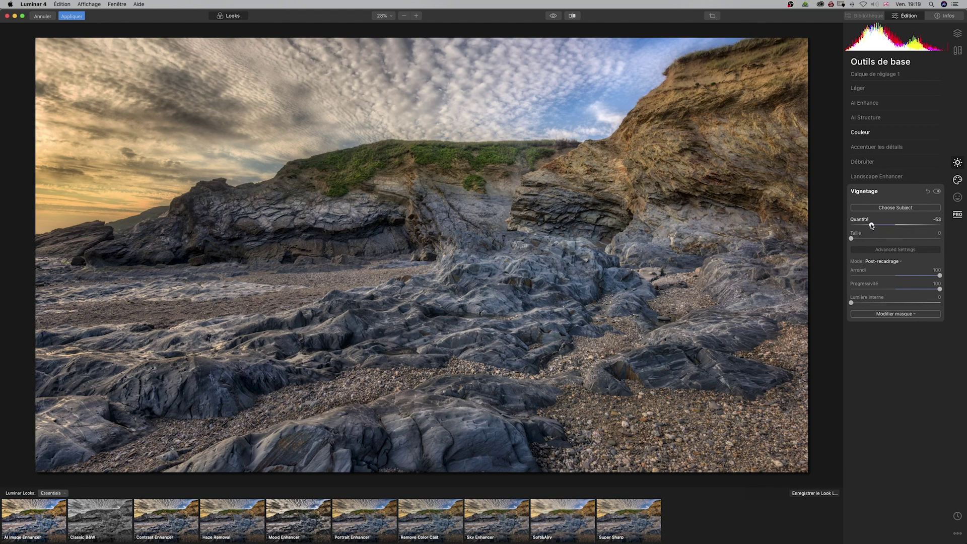
# - Refine the vignette's Quantité to -42, comparing the photo with the effect switched off and on
pyautogui.moveTo(873, 225); pyautogui.dragTo(881, 225)
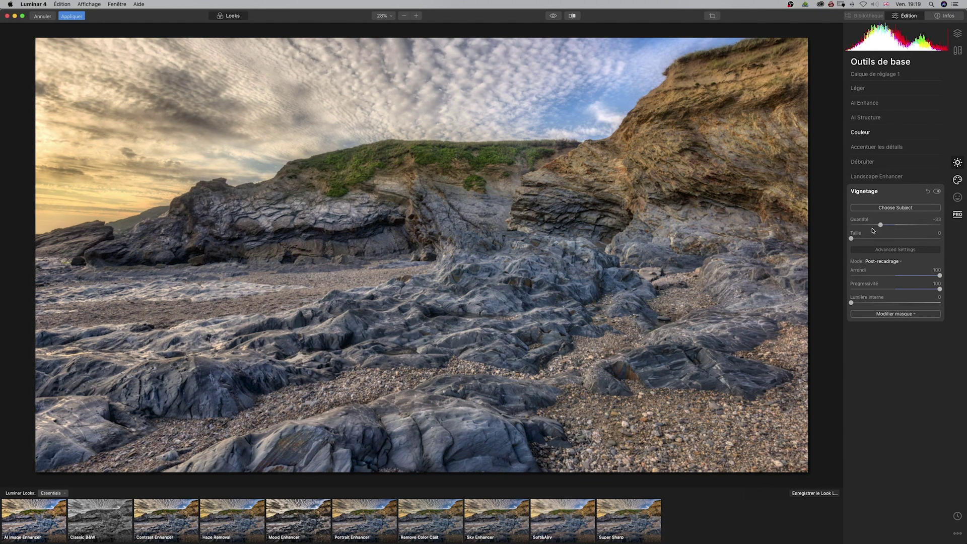
pyautogui.click(937, 192)
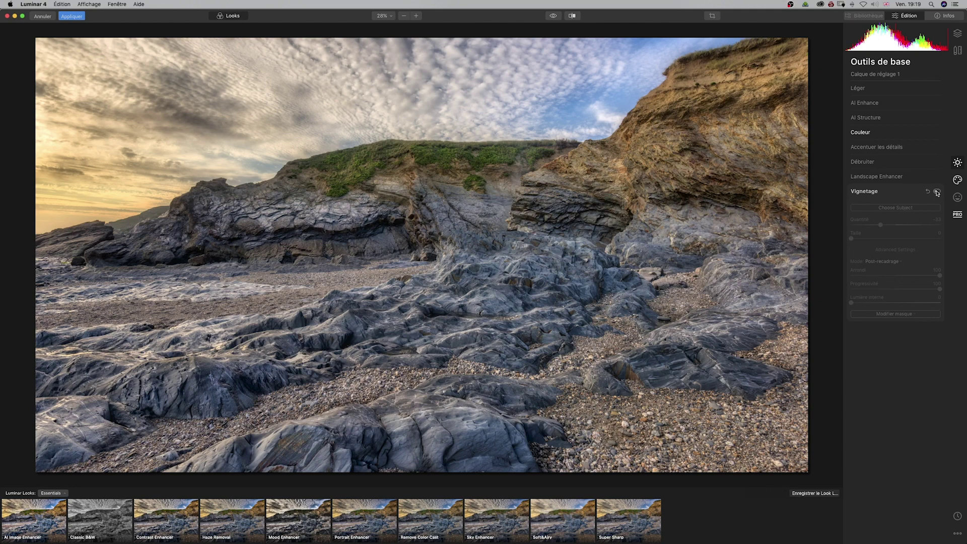
pyautogui.click(937, 192)
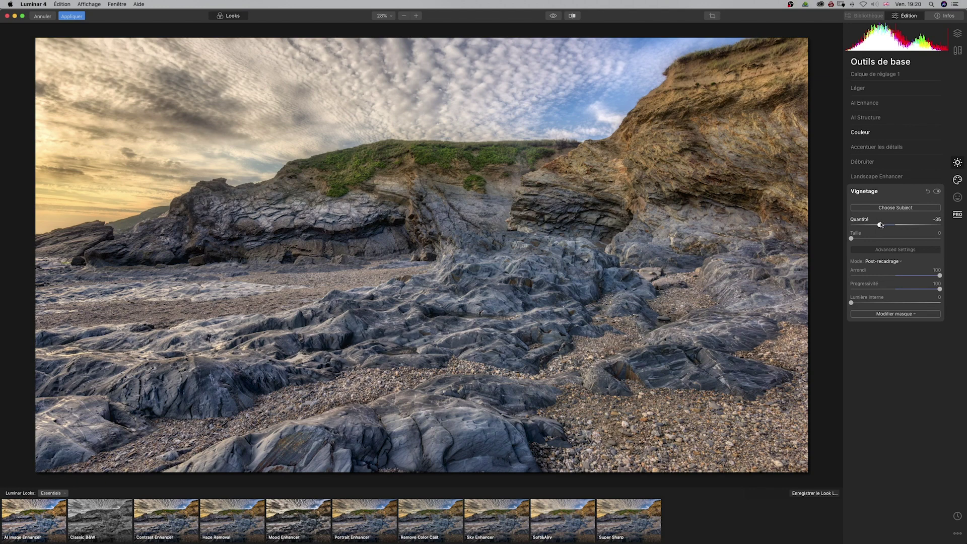
pyautogui.moveTo(880, 225); pyautogui.dragTo(877, 226)
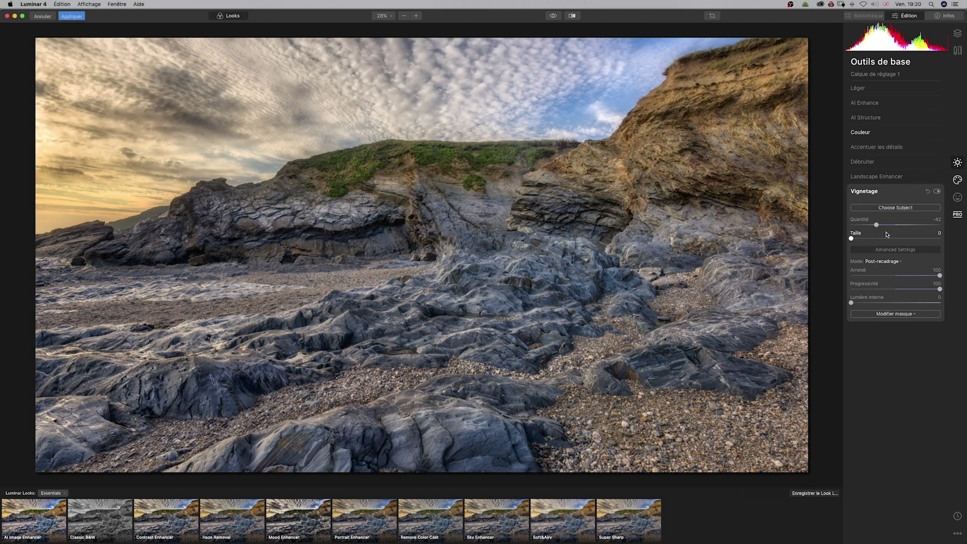
# - Set the vignette's Lumière interne to 12 and move its subject centre to the rocks at the cliff's foot
pyautogui.moveTo(851, 303); pyautogui.dragTo(864, 301)
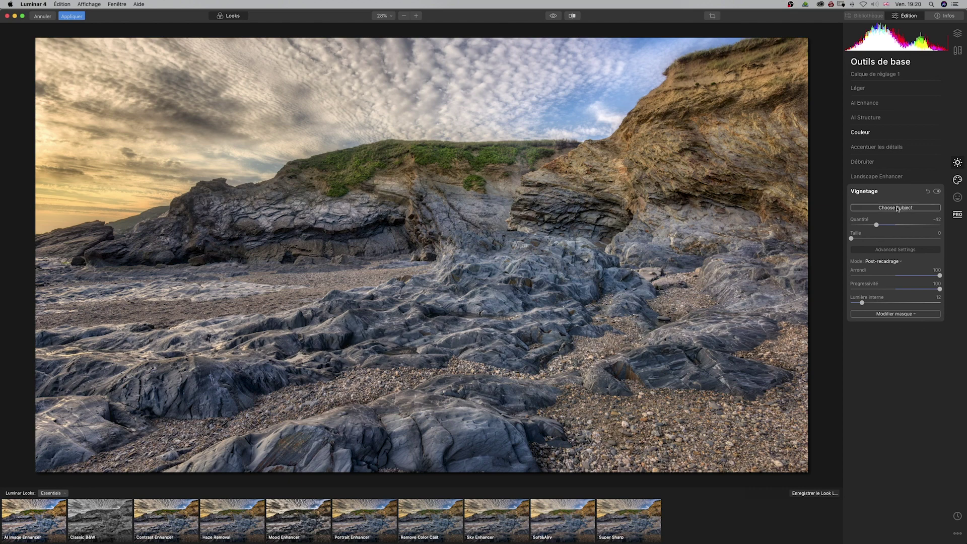
pyautogui.click(631, 256)
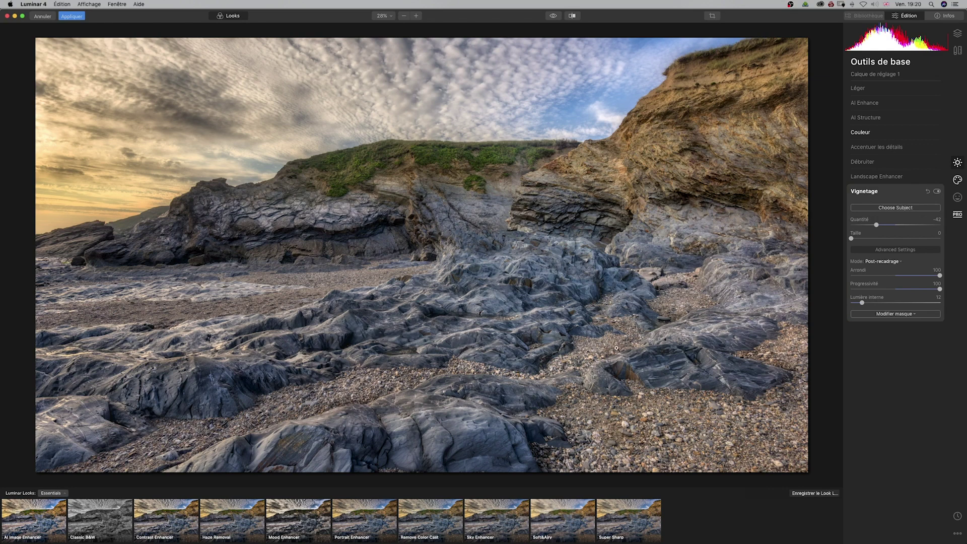
# - Compare the edited photo with the original by switching the before/after preview on and off several times
pyautogui.click(553, 16)
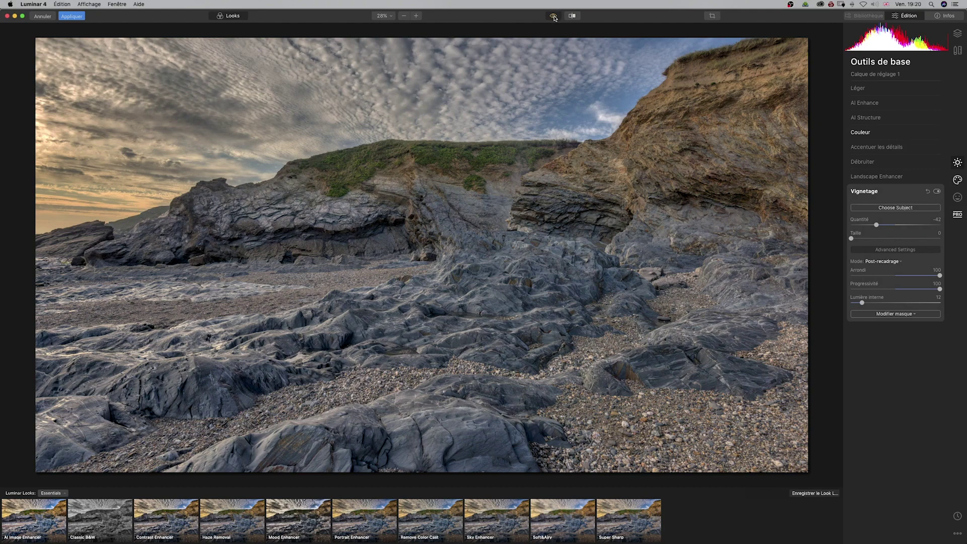
pyautogui.click(554, 17)
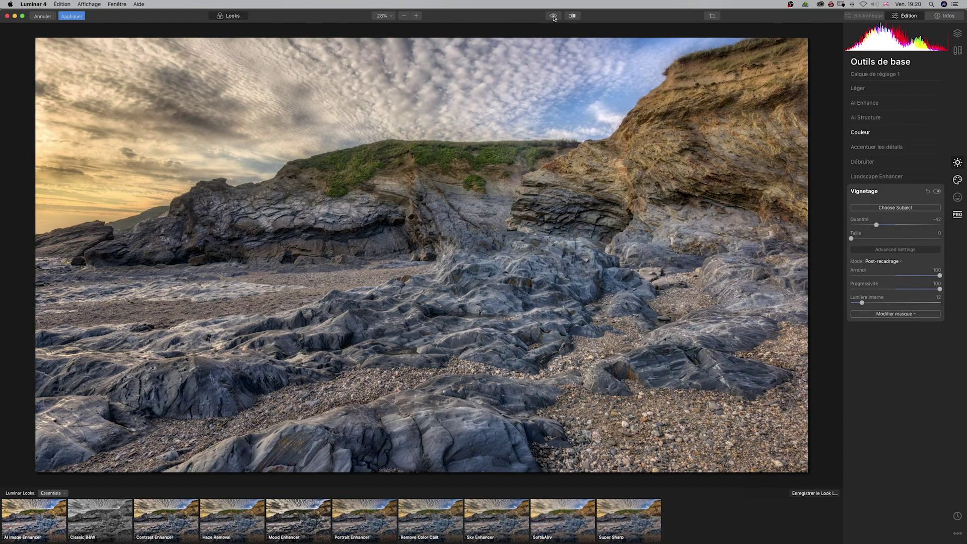
pyautogui.click(553, 16)
pyautogui.click(553, 17)
pyautogui.click(553, 17)
pyautogui.click(554, 17)
pyautogui.click(553, 16)
pyautogui.click(553, 17)
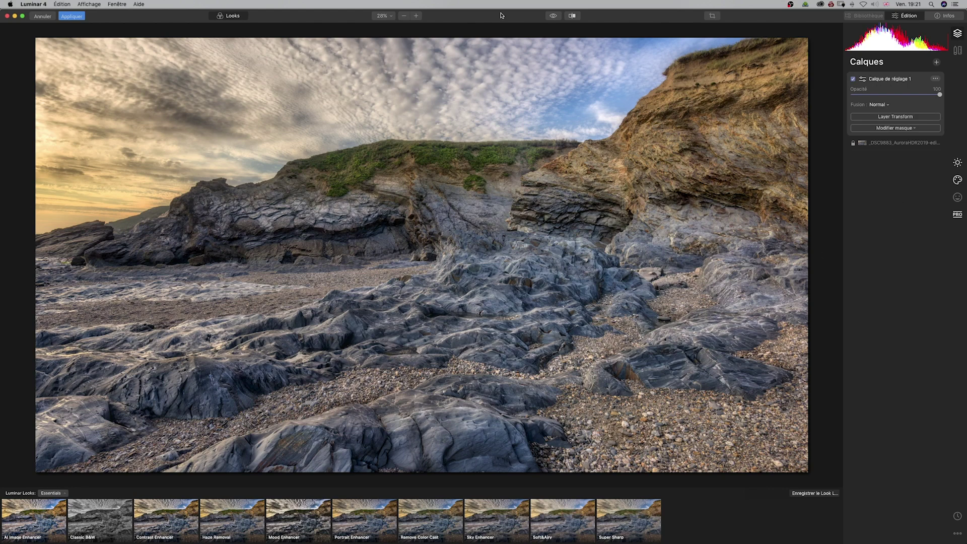
pyautogui.click(553, 15)
pyautogui.click(553, 15)
pyautogui.click(550, 17)
pyautogui.click(549, 17)
# - In the advanced Couleur settings, set the blue Luminance to -18 and raise the blue Saturation slightly
pyautogui.click(958, 163)
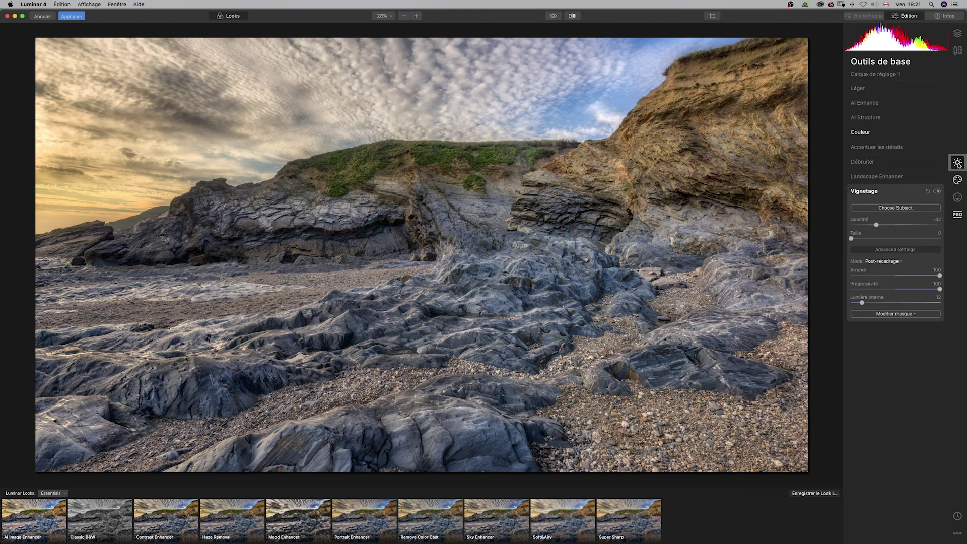
pyautogui.click(873, 136)
pyautogui.click(873, 133)
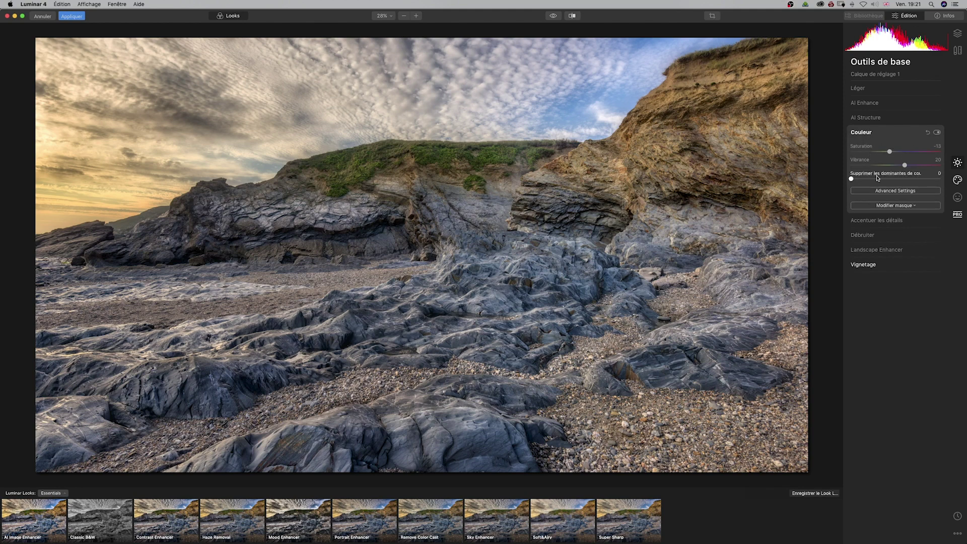
pyautogui.click(886, 191)
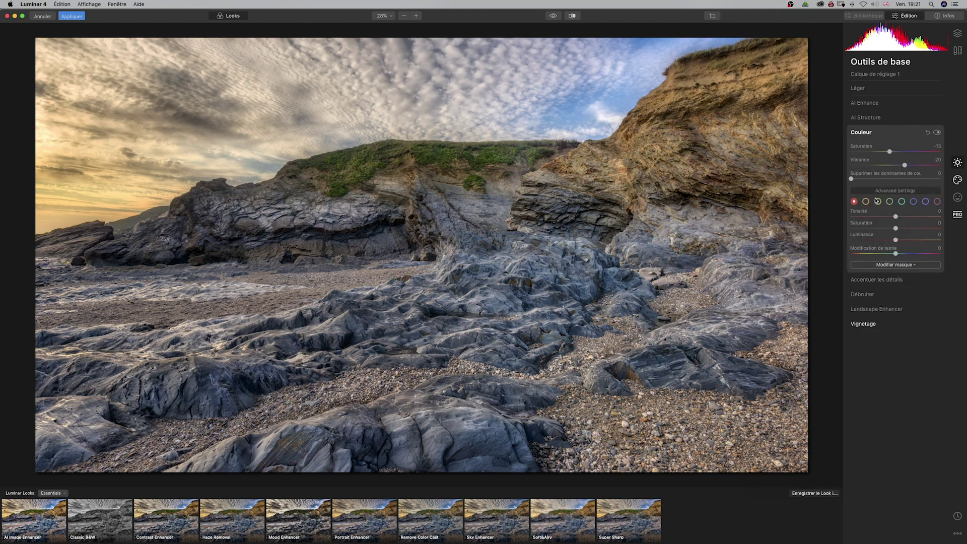
pyautogui.click(914, 202)
pyautogui.moveTo(896, 241); pyautogui.dragTo(881, 242)
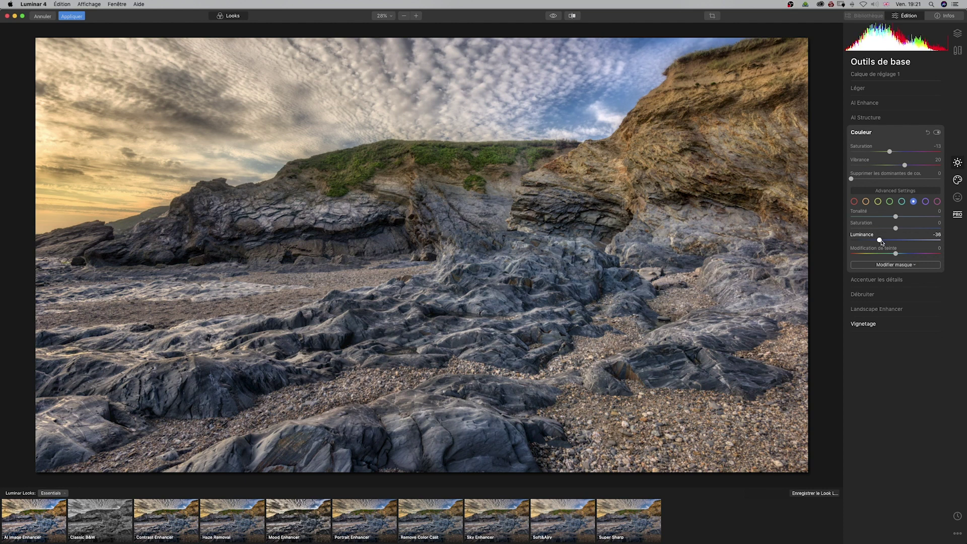
pyautogui.moveTo(879, 241); pyautogui.dragTo(881, 241)
pyautogui.moveTo(885, 242)
pyautogui.mouseDown()
pyautogui.moveTo(895, 241)
pyautogui.moveTo(887, 242)
pyautogui.mouseUp()
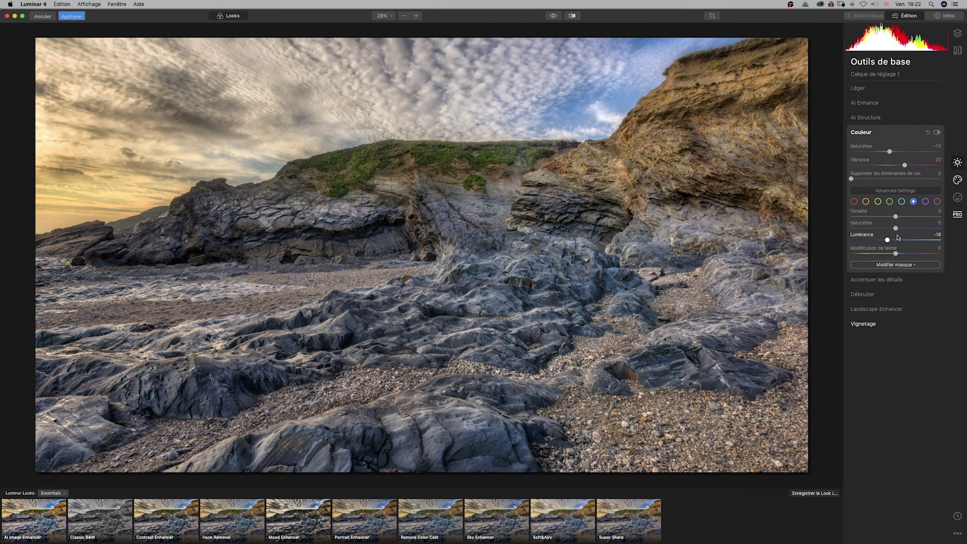
pyautogui.moveTo(896, 230); pyautogui.dragTo(901, 230)
# - Show the Pro tools and check the finished photo against the original once more, viewing it whole
pyautogui.click(956, 217)
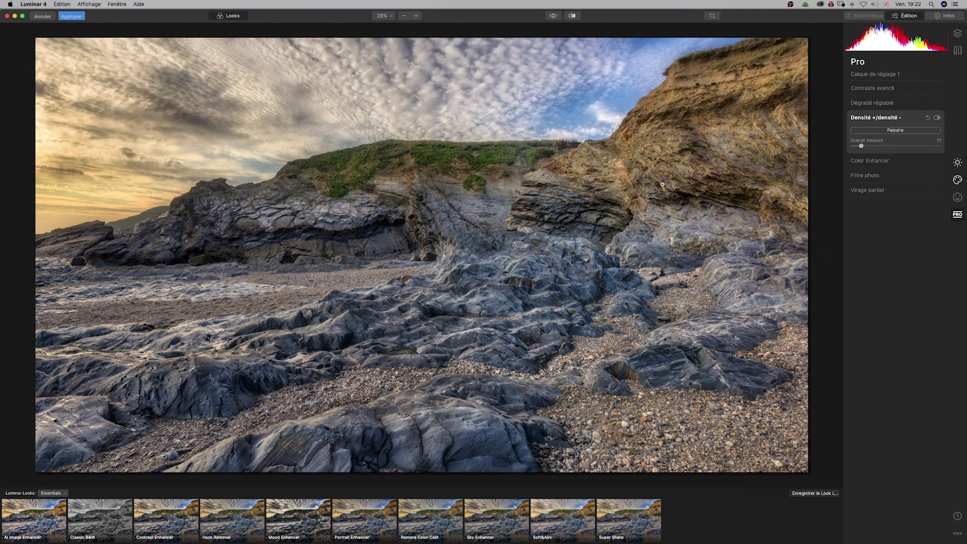
pyautogui.click(552, 16)
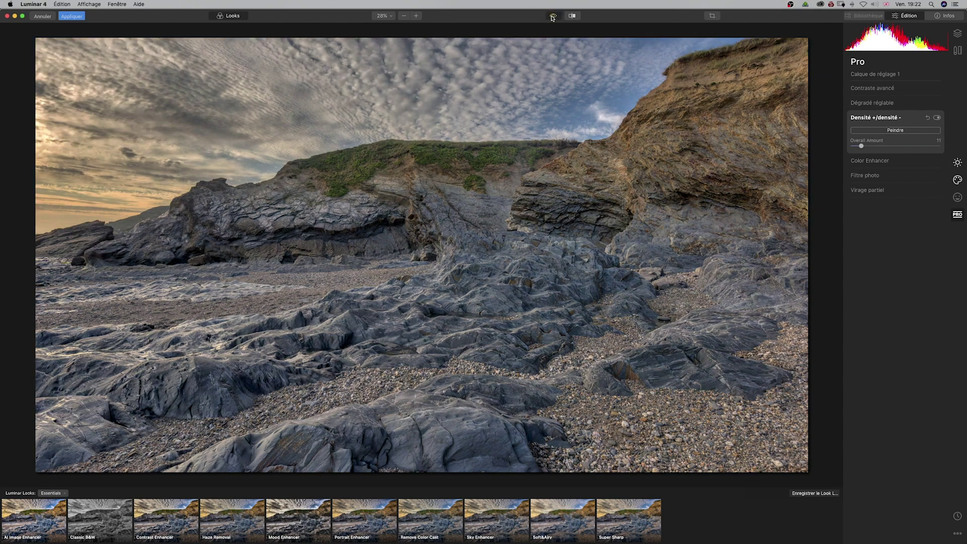
pyautogui.click(552, 16)
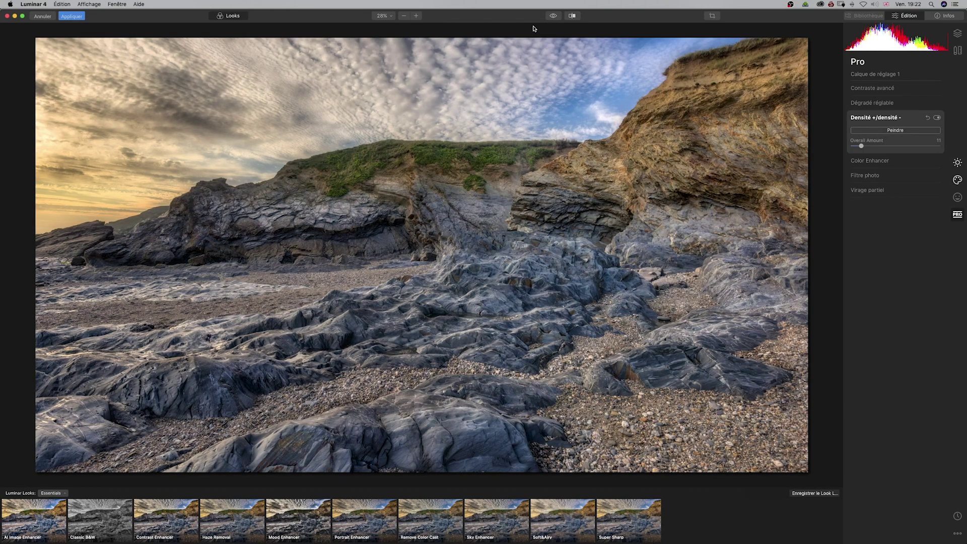
pyautogui.scroll(1, 534, 28)
pyautogui.scroll(-1, 534, 28)
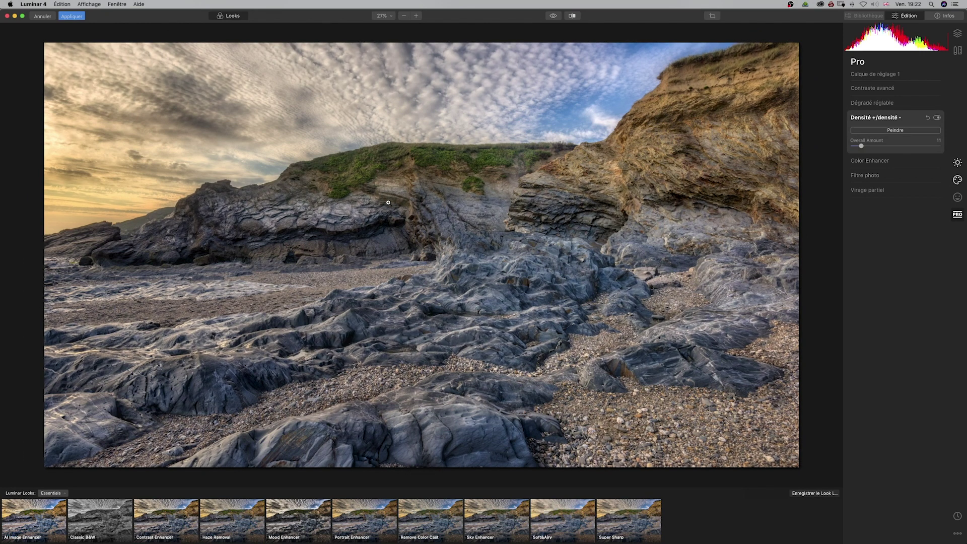
# - Apply the Luminar edits and, in Lightroom Classic, draw a graduated filter down the sky to below the clifftop with Exposition -0,65
pyautogui.click(75, 17)
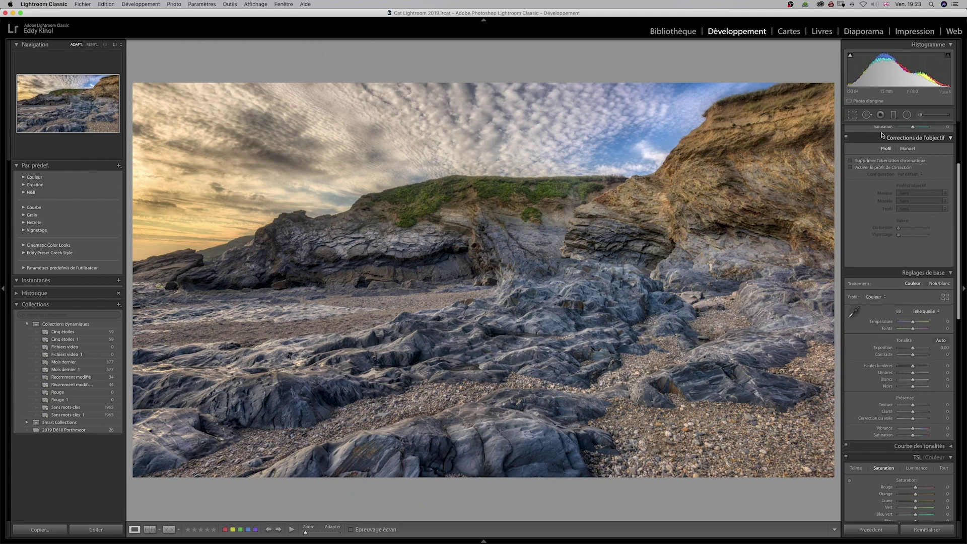
pyautogui.click(894, 114)
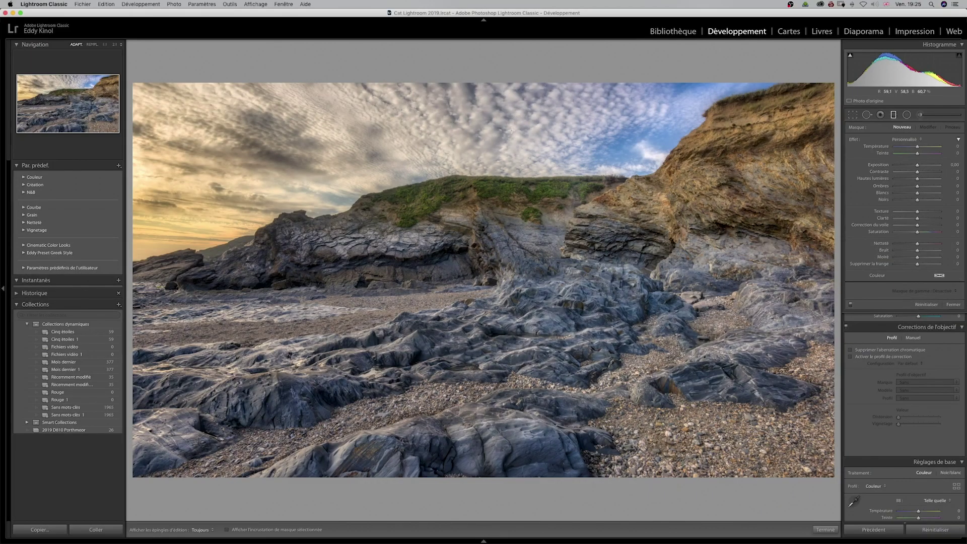
pyautogui.moveTo(509, 104); pyautogui.dragTo(514, 212)
pyautogui.moveTo(917, 165); pyautogui.dragTo(912, 164)
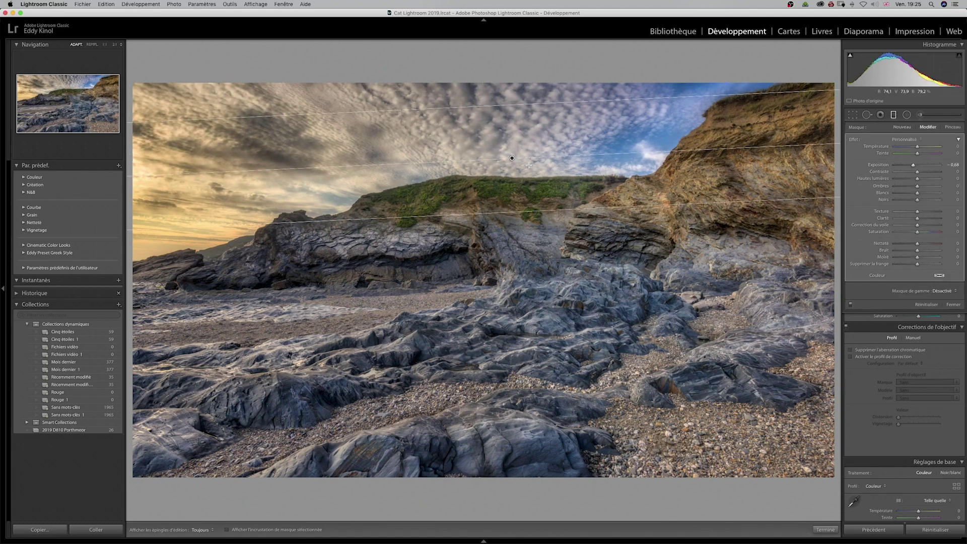
pyautogui.moveTo(511, 159); pyautogui.dragTo(515, 191)
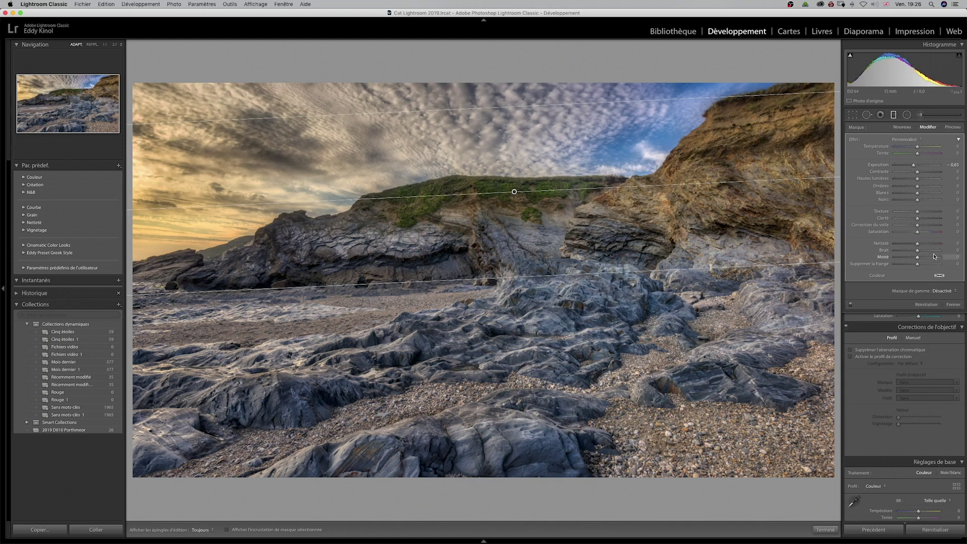
# - Limit the sky's graduated filter with a Luminance range mask of 30/100, tilt it along the cliff slope and check the photo full-screen
pyautogui.click(942, 291)
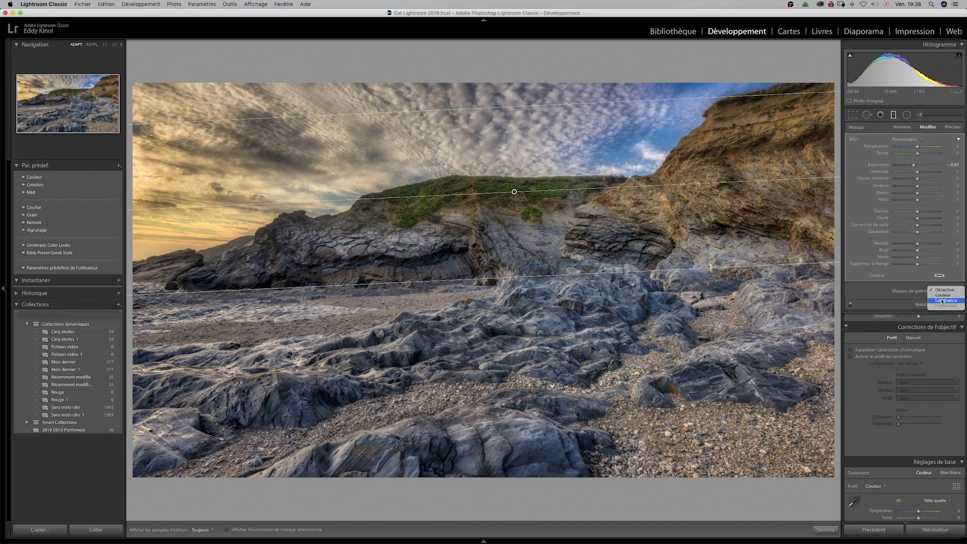
pyautogui.click(943, 301)
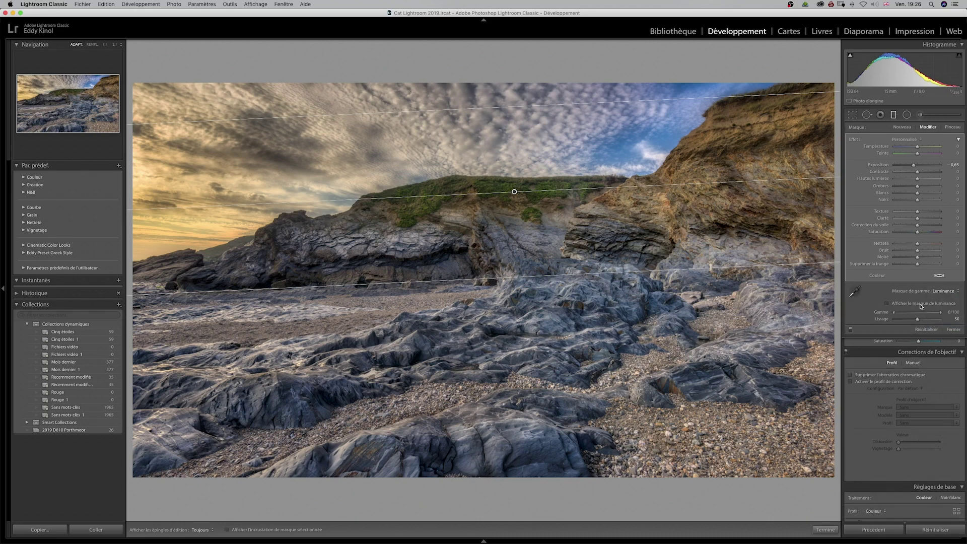
pyautogui.click(888, 303)
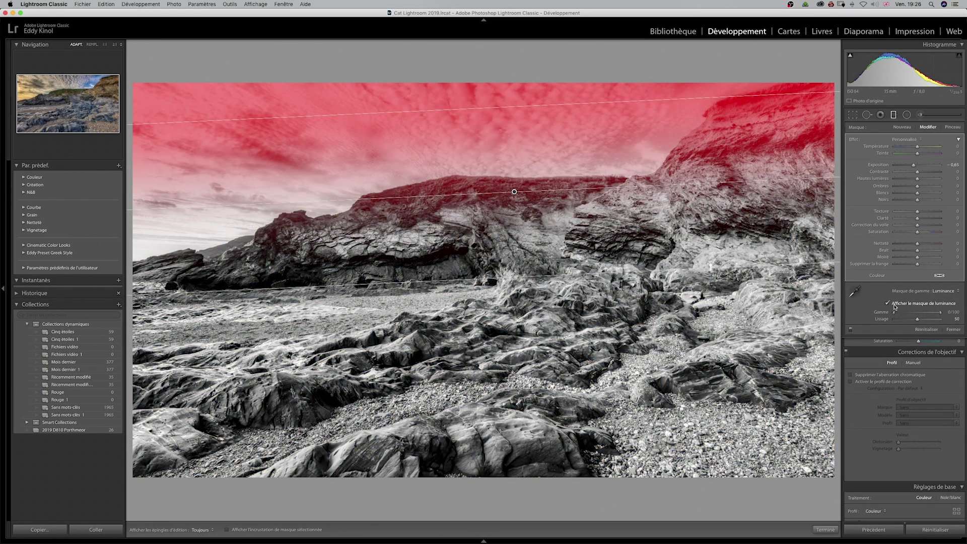
pyautogui.moveTo(896, 313); pyautogui.dragTo(906, 313)
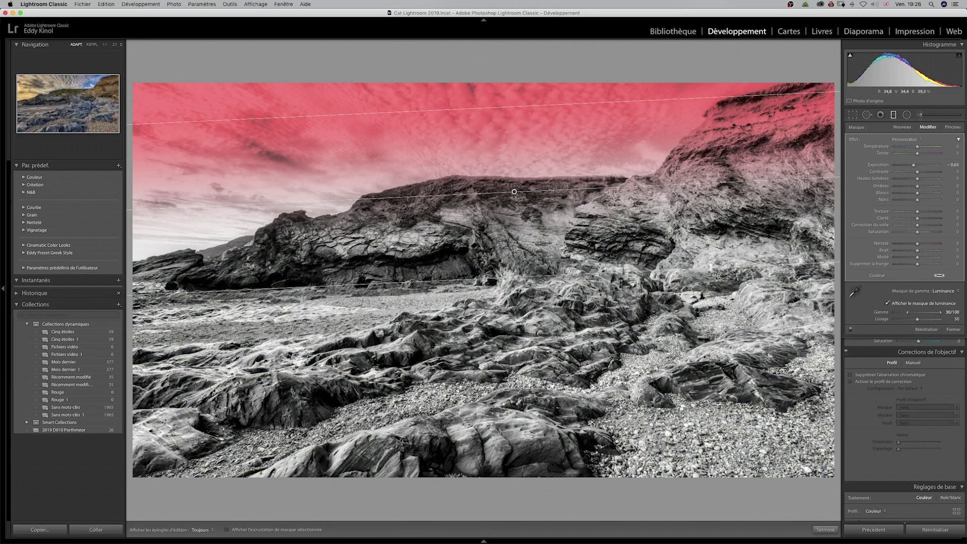
pyautogui.moveTo(535, 190); pyautogui.dragTo(540, 190)
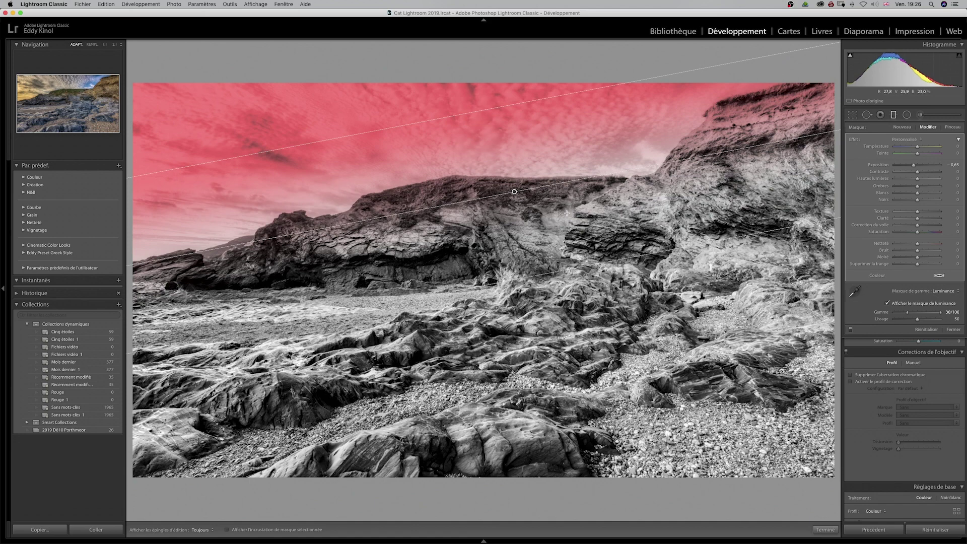
pyautogui.click(953, 330)
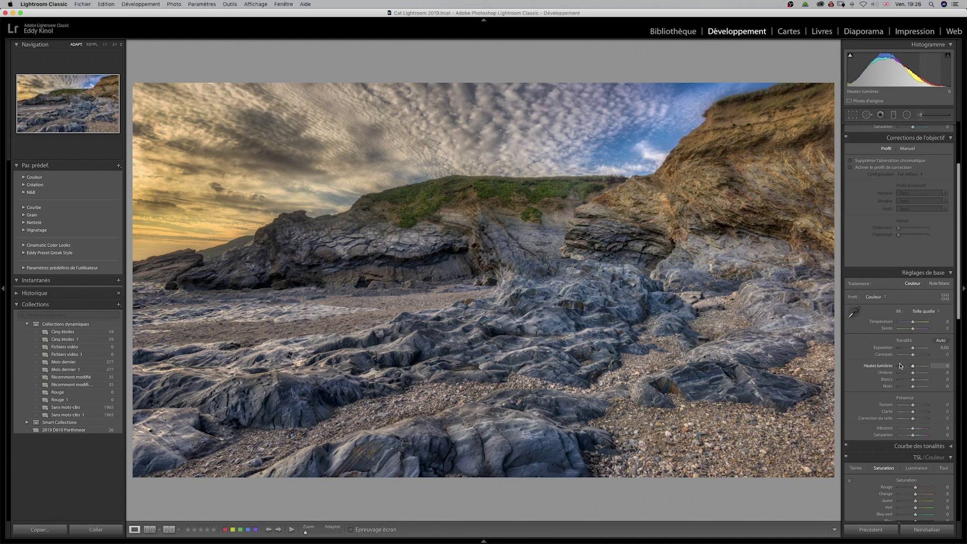
pyautogui.press('super+Return')
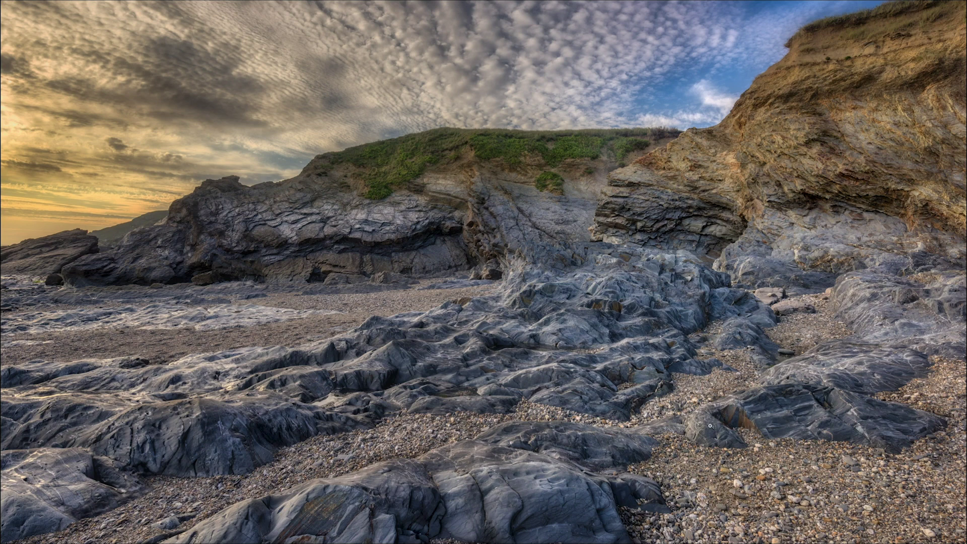
pyautogui.press('f')
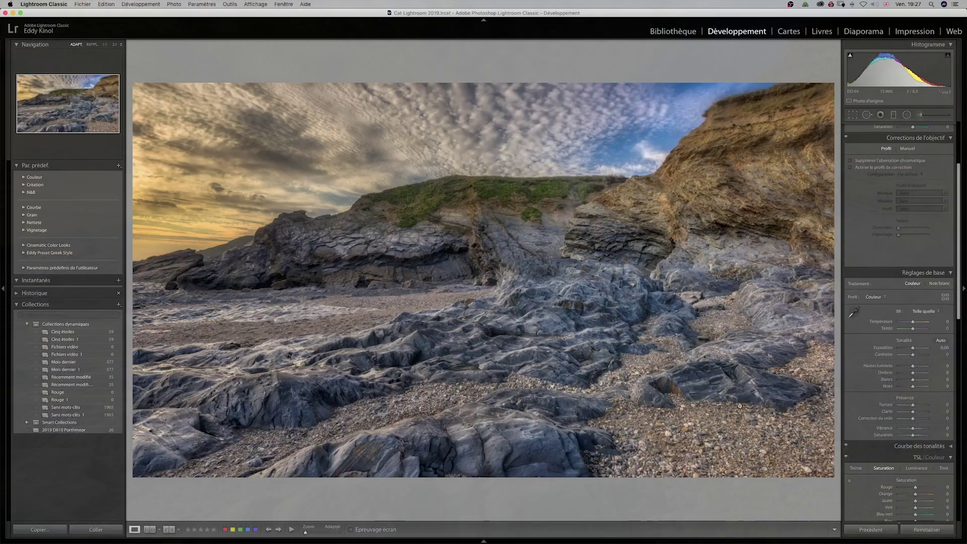
# - Darken the pebbles in the photo's lower-right corner with a diagonal graduated filter reaching over the rocks and a reduced Exposition
pyautogui.click(892, 114)
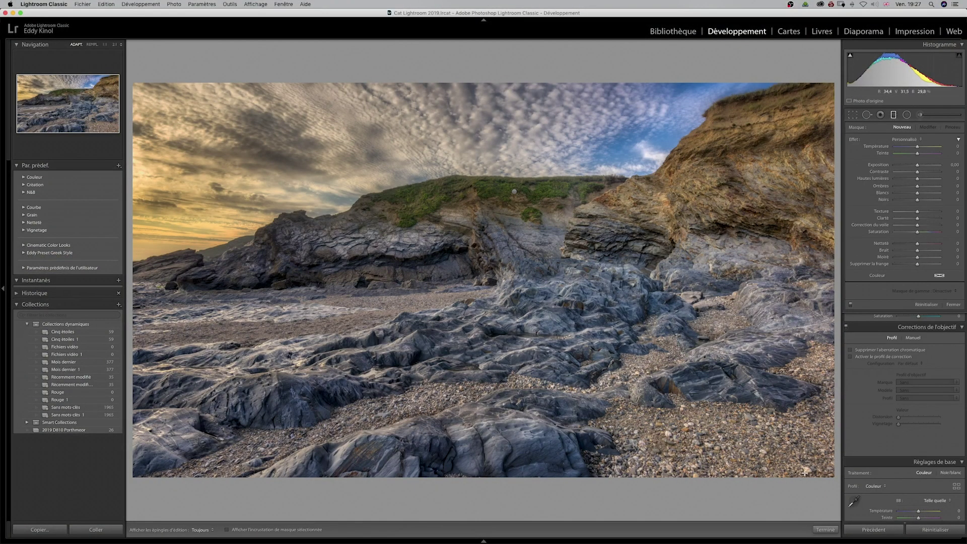
pyautogui.moveTo(805, 464); pyautogui.dragTo(745, 331)
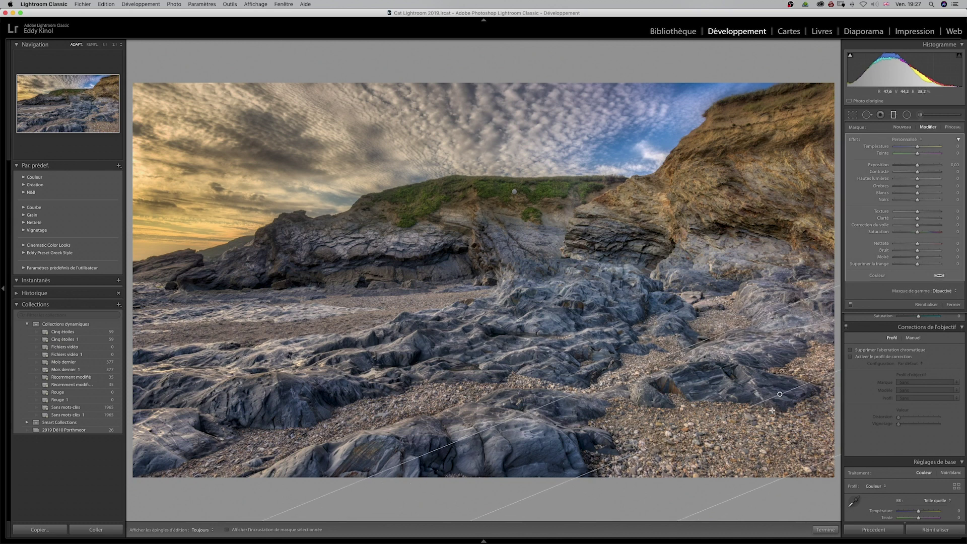
pyautogui.moveTo(780, 394); pyautogui.dragTo(689, 399)
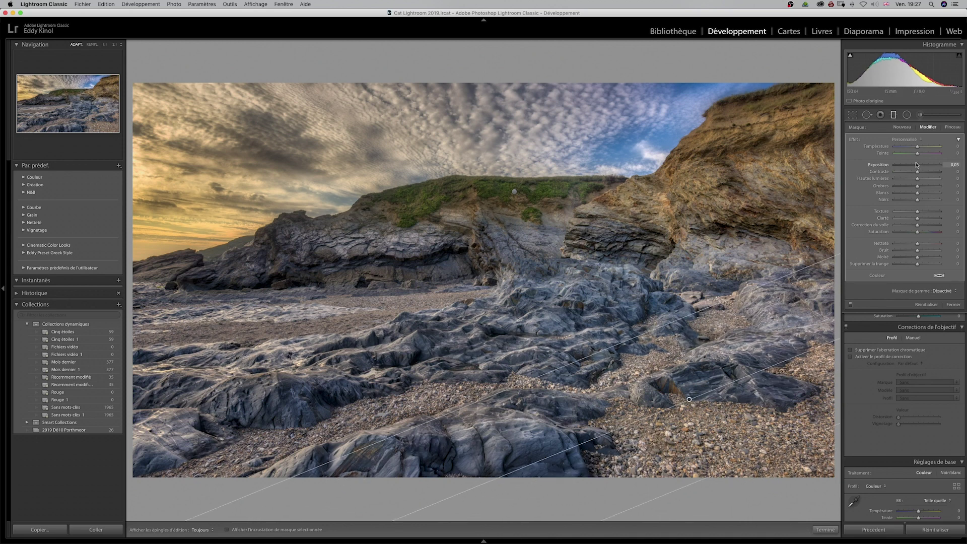
pyautogui.moveTo(916, 165); pyautogui.dragTo(914, 165)
pyautogui.moveTo(687, 399); pyautogui.dragTo(672, 382)
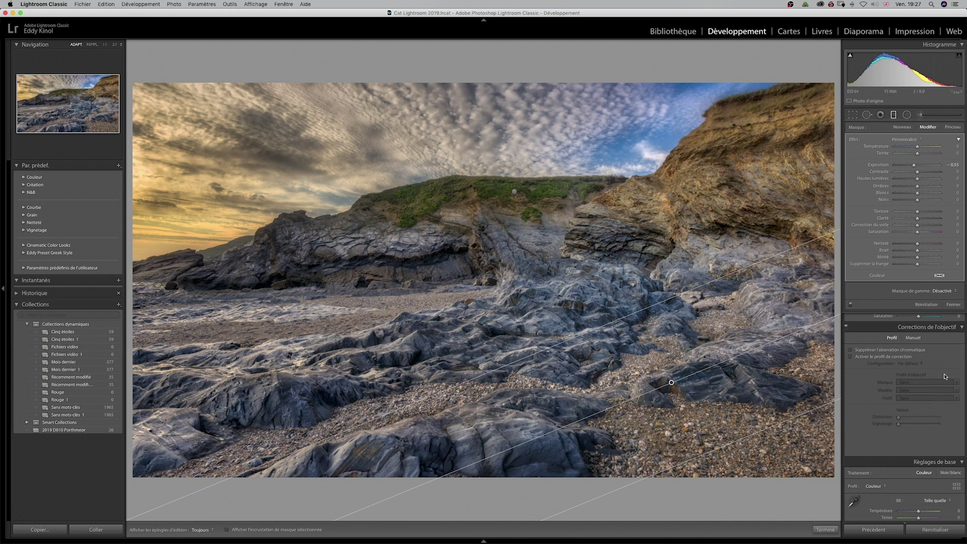
pyautogui.moveTo(915, 166); pyautogui.dragTo(913, 166)
pyautogui.moveTo(672, 384); pyautogui.dragTo(642, 383)
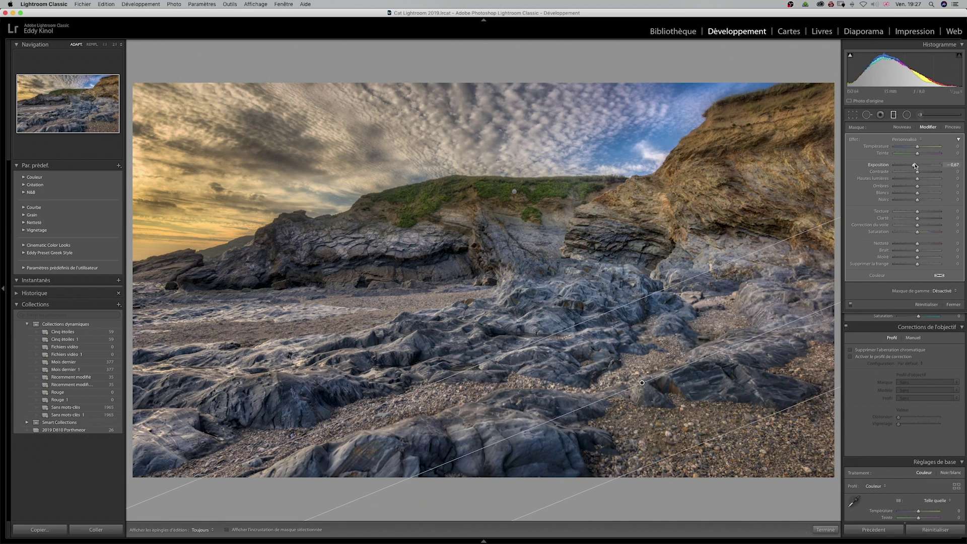
pyautogui.moveTo(916, 165); pyautogui.dragTo(914, 168)
pyautogui.click(954, 306)
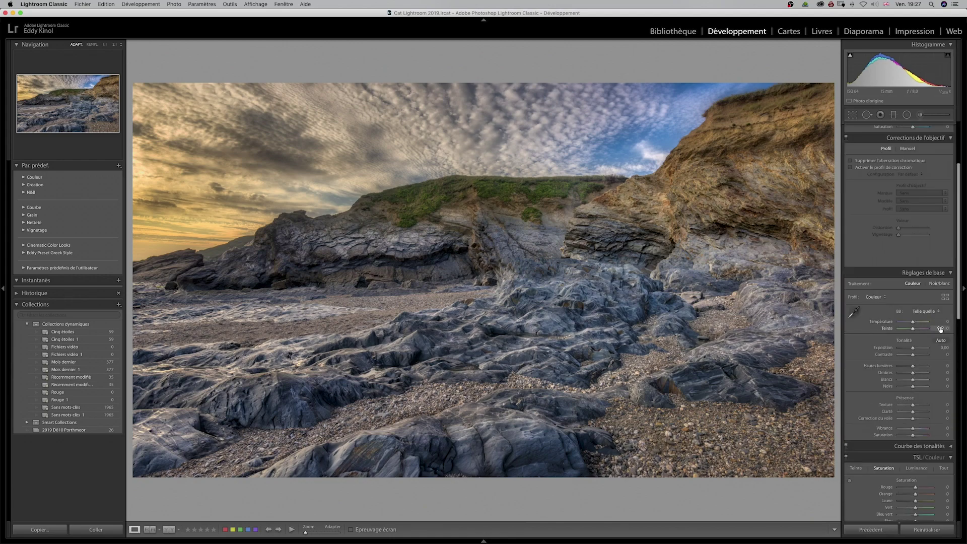
pyautogui.press('f')
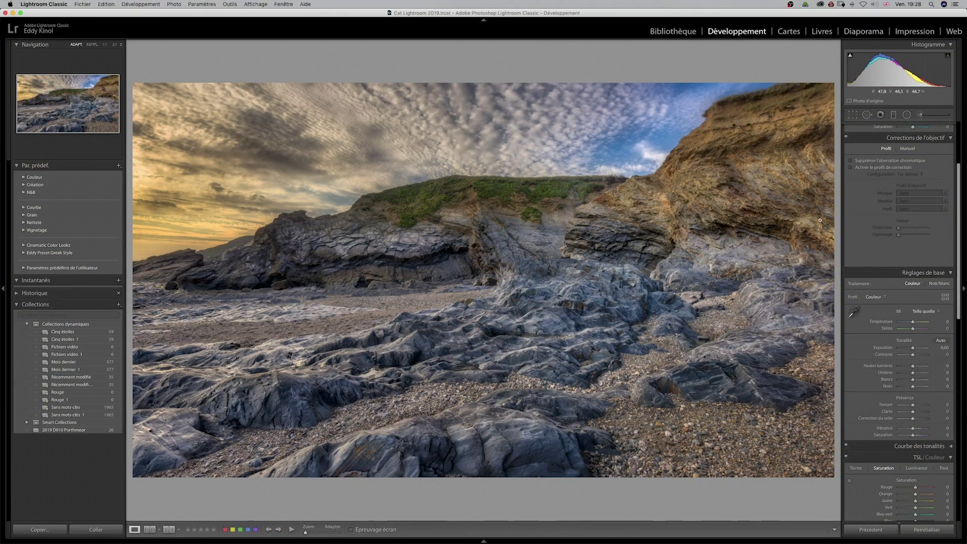
# - Draw an inverted radial filter over the dark rock face of the left cliff, with Exposition 0,26 and Contour progressif 83
pyautogui.click(907, 114)
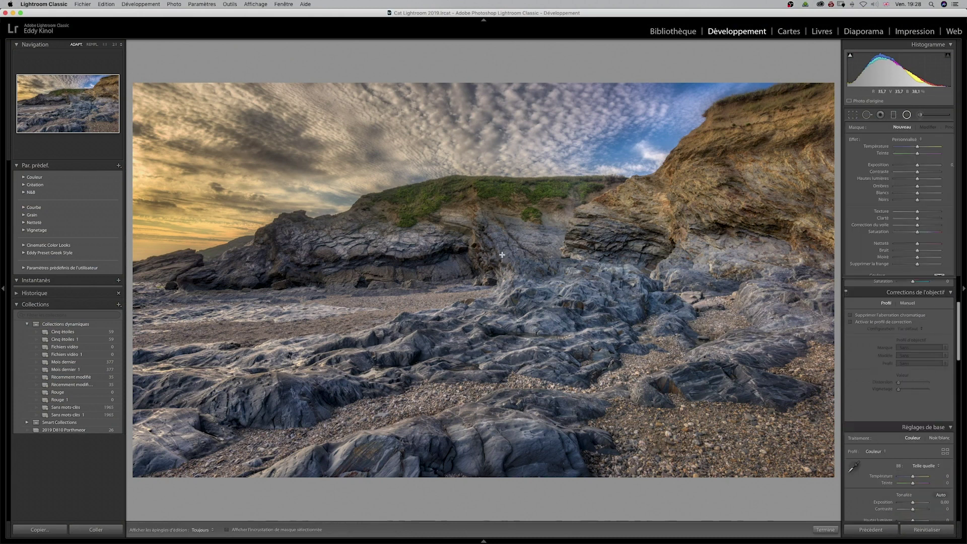
pyautogui.moveTo(382, 254); pyautogui.dragTo(469, 292)
pyautogui.moveTo(917, 165); pyautogui.dragTo(918, 165)
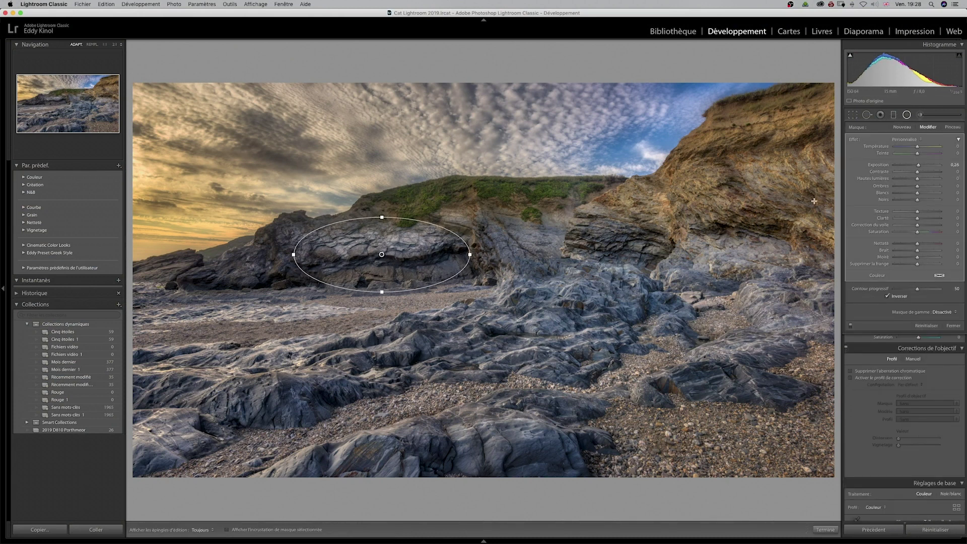
pyautogui.moveTo(380, 255); pyautogui.dragTo(389, 258)
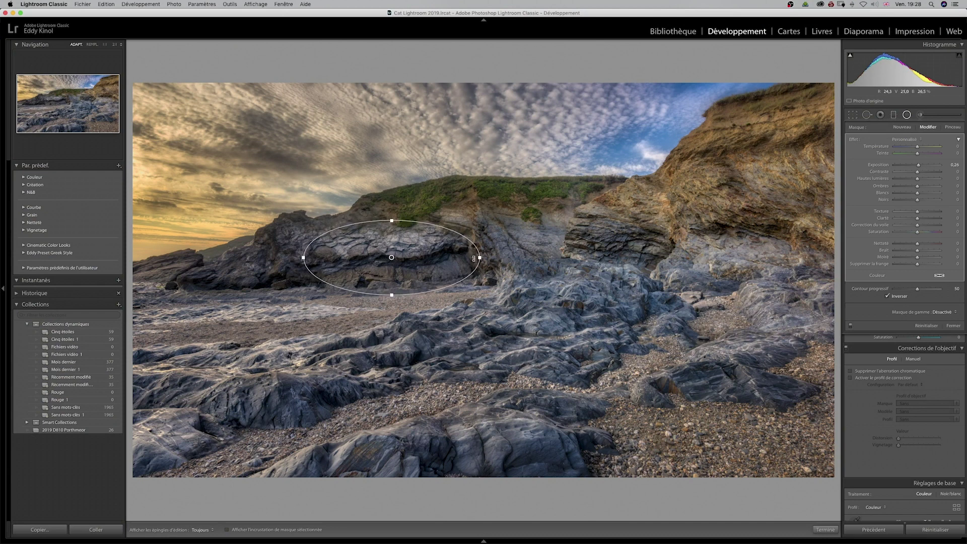
pyautogui.moveTo(917, 290); pyautogui.dragTo(935, 291)
# - Duplicate the radial filter onto the central foreground rocks, the right-hand rock, tilting that copy, and the ochre cliff
pyautogui.moveTo(391, 258); pyautogui.dragTo(494, 352)
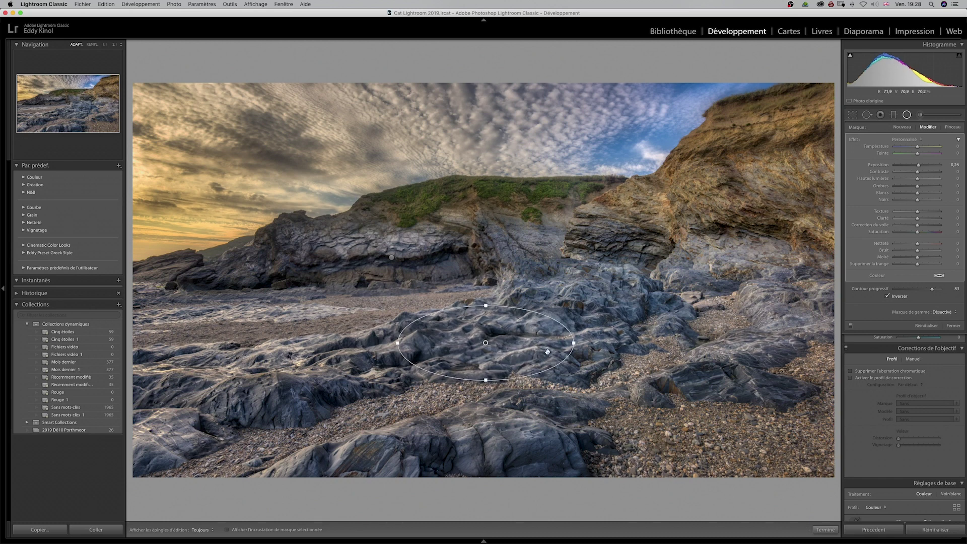
pyautogui.press('alt')
pyautogui.moveTo(485, 343); pyautogui.dragTo(717, 363)
pyautogui.moveTo(810, 363); pyautogui.dragTo(808, 342)
pyautogui.moveTo(712, 364); pyautogui.dragTo(758, 144)
pyautogui.press('alt')
# - Duplicate the tilted radial filter onto the left foreground rocks, the beach at the far left and the rock face below the grass
pyautogui.press('alt')
pyautogui.moveTo(750, 168); pyautogui.dragTo(264, 377)
pyautogui.press('alt')
pyautogui.moveTo(266, 381); pyautogui.dragTo(228, 310)
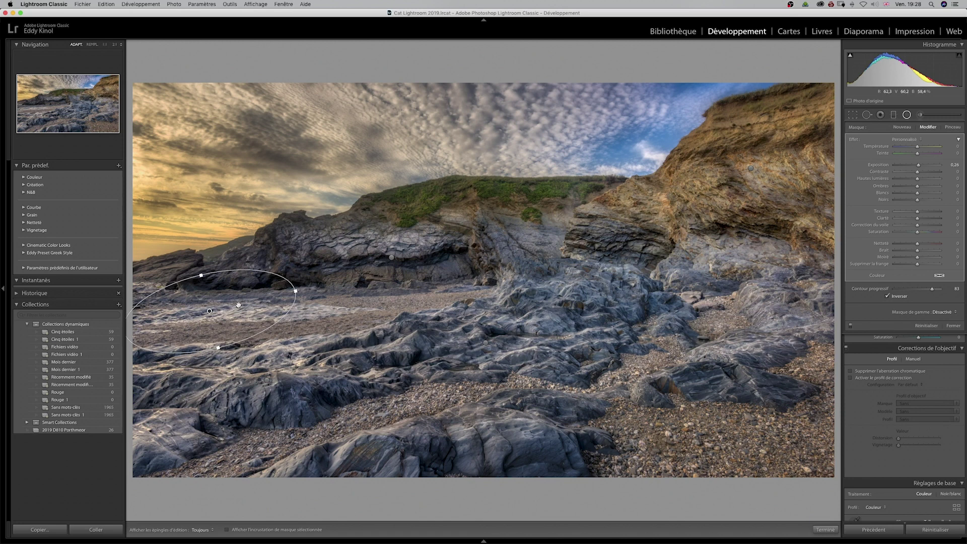
pyautogui.press('alt')
pyautogui.moveTo(207, 311); pyautogui.dragTo(523, 222)
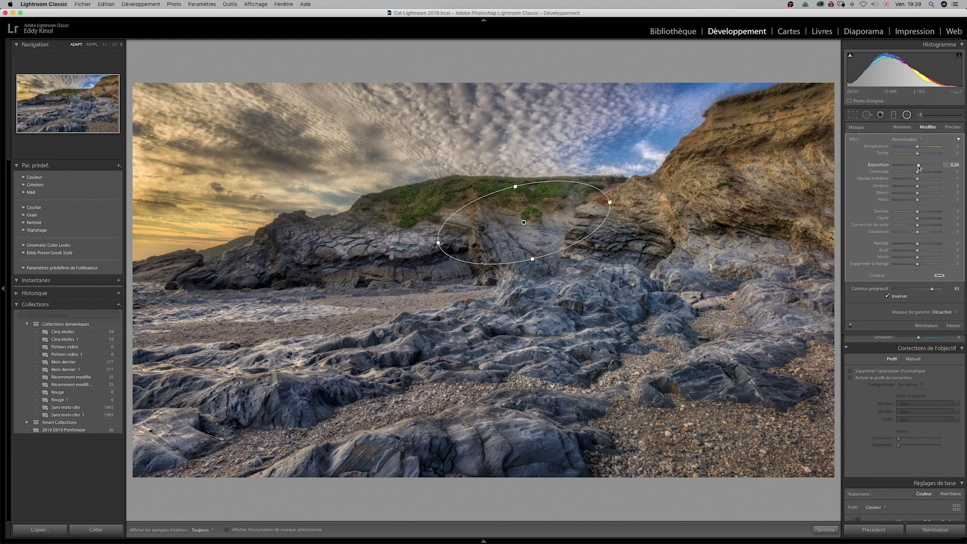
# - Fine-tune the Exposition of the radial filter below the grass and set the left foreground rocks' filter to 0,52
pyautogui.moveTo(920, 167); pyautogui.dragTo(921, 166)
pyautogui.moveTo(920, 165); pyautogui.dragTo(918, 165)
pyautogui.click(267, 380)
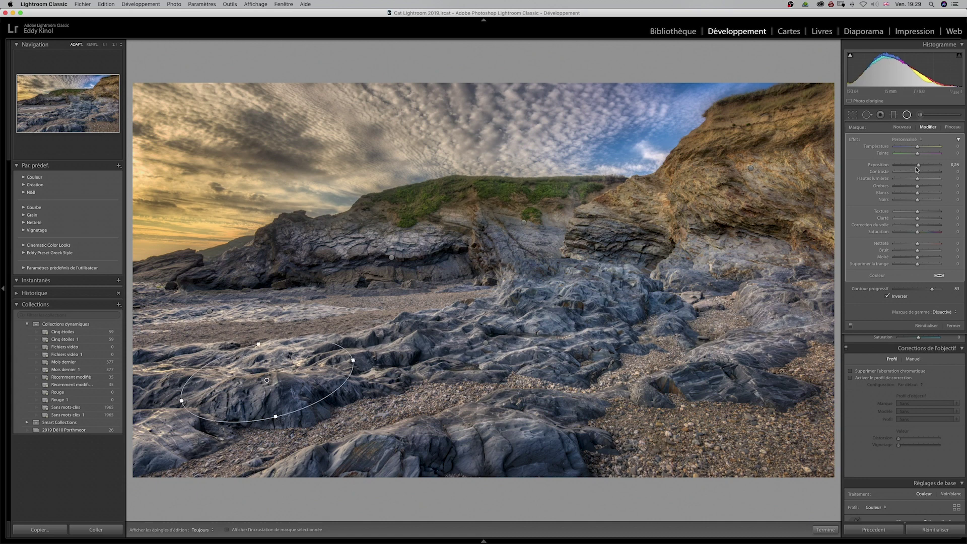
pyautogui.moveTo(920, 166); pyautogui.dragTo(921, 167)
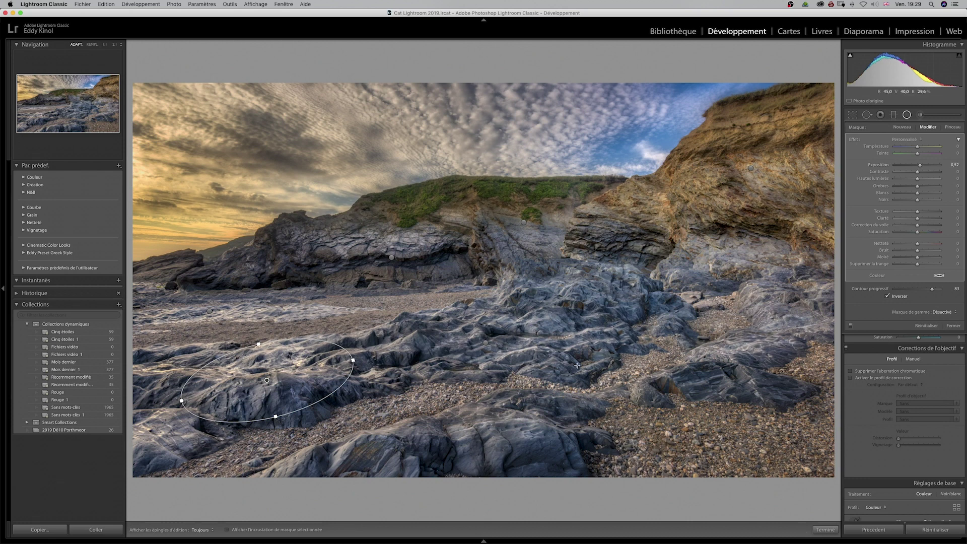
# - Set the radial filters' Exposition to 0,64 on the right-hand rock and 0,34 on the central foreground rocks
pyautogui.click(725, 360)
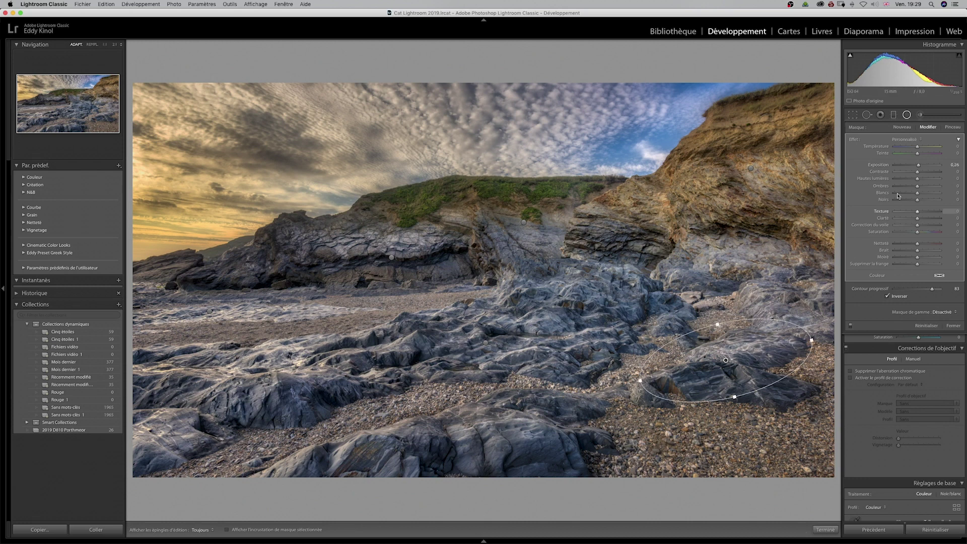
pyautogui.moveTo(917, 166); pyautogui.dragTo(922, 167)
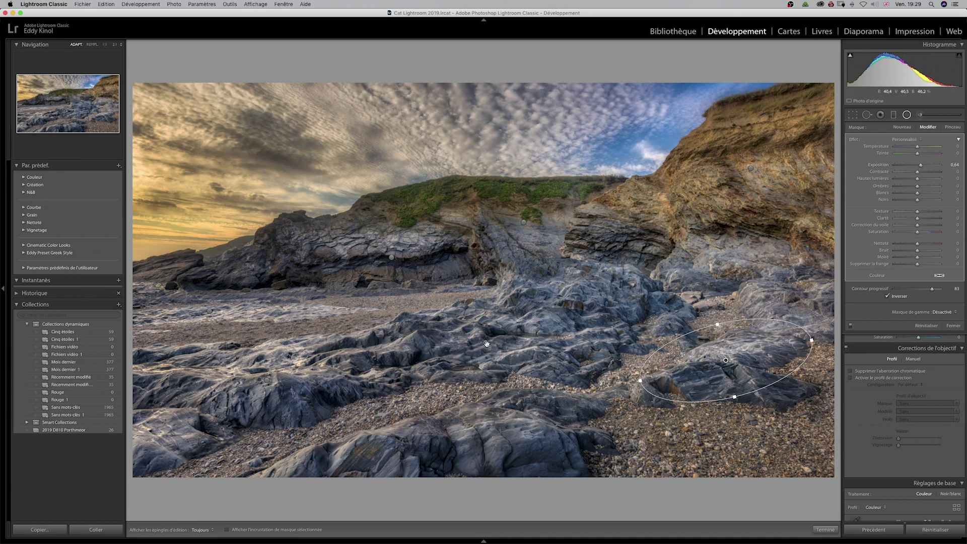
pyautogui.click(485, 343)
pyautogui.moveTo(919, 165); pyautogui.dragTo(920, 164)
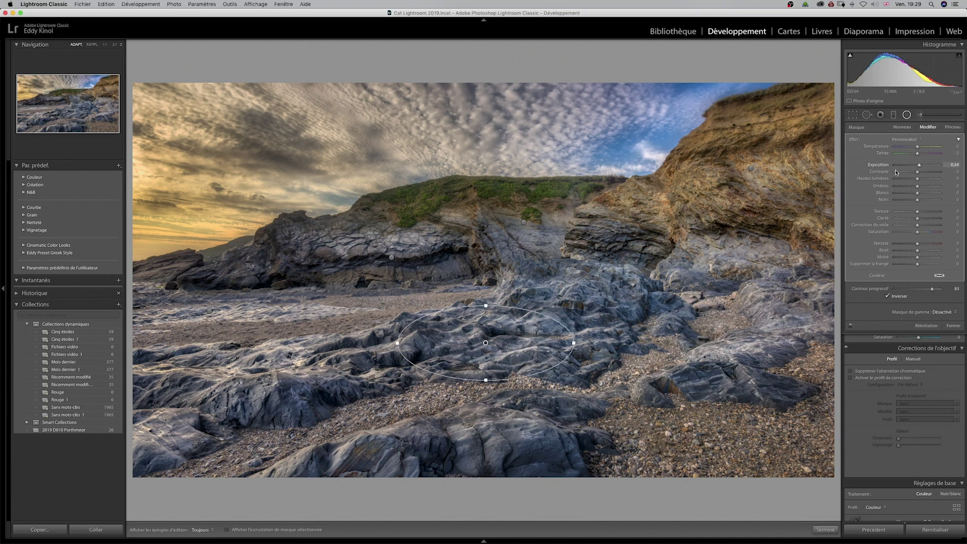
# - Raise the left cliff radial filter's Exposition to 0,41, slightly lower the ochre cliff's filter and close the radial adjustments
pyautogui.click(391, 257)
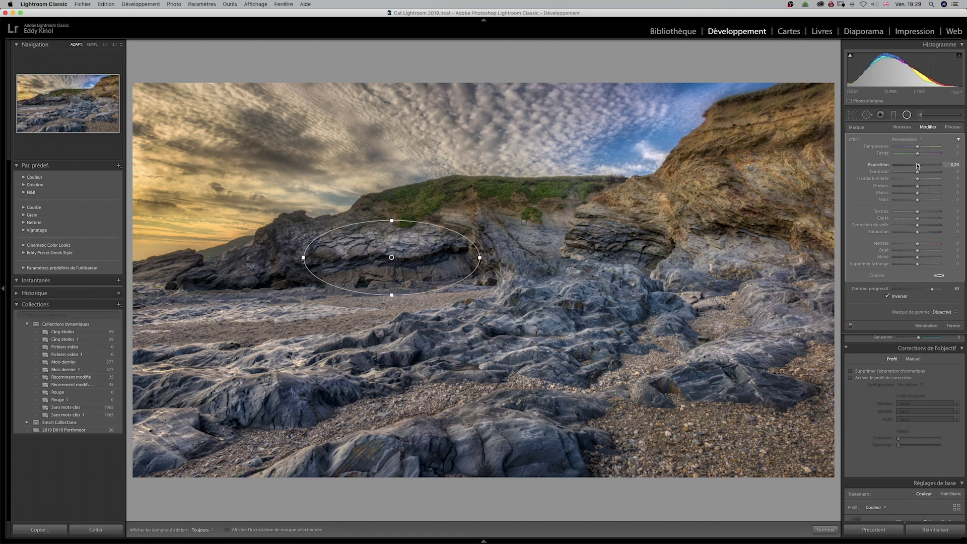
pyautogui.moveTo(917, 165); pyautogui.dragTo(919, 165)
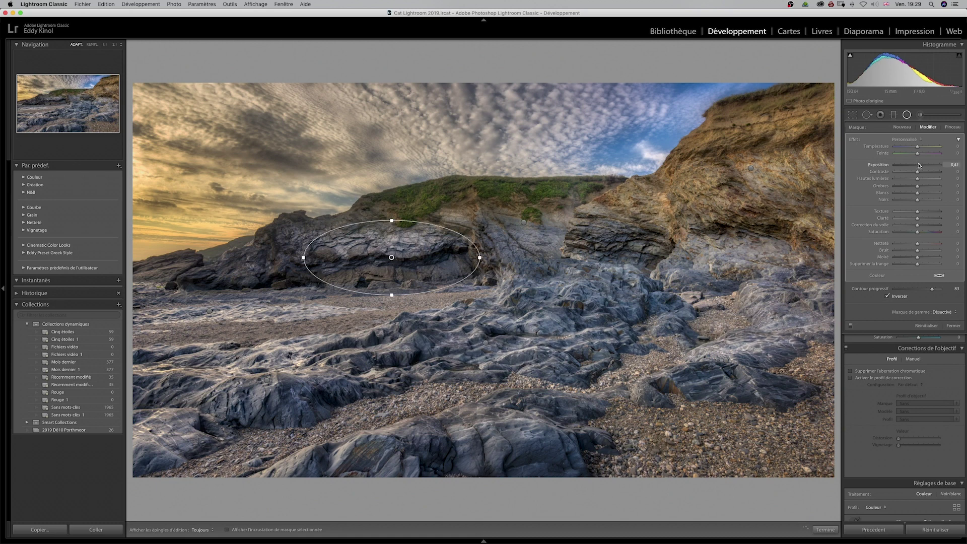
pyautogui.click(751, 168)
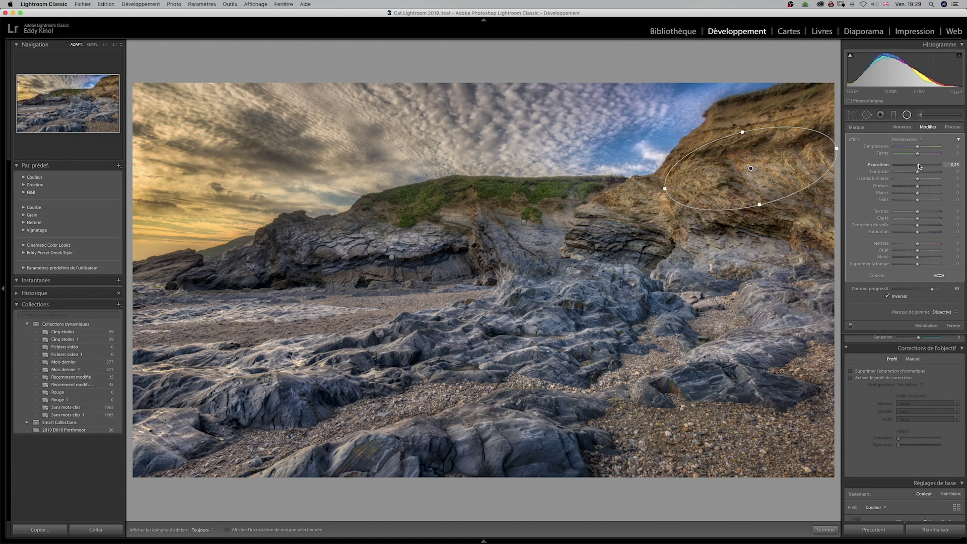
pyautogui.moveTo(919, 166); pyautogui.dragTo(918, 166)
pyautogui.click(953, 325)
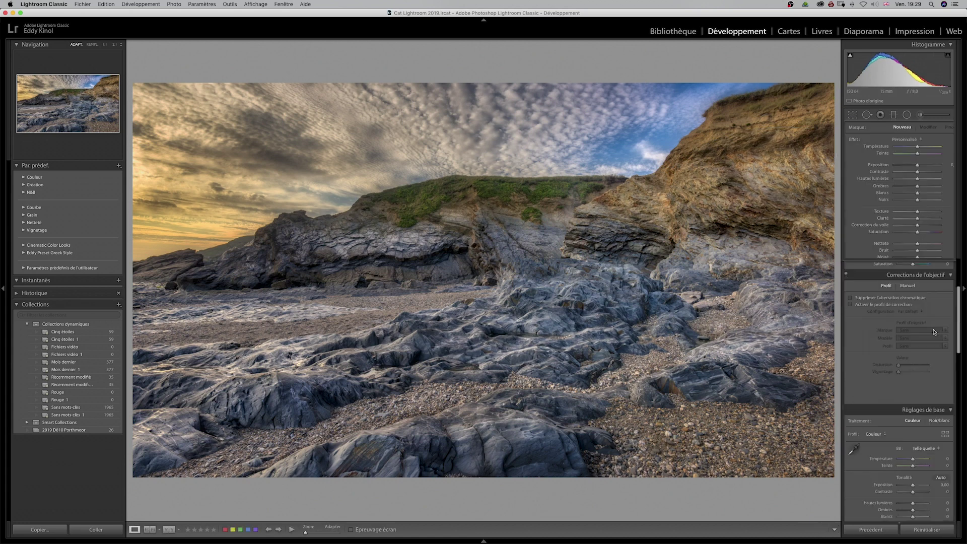
# - Compare the photo with and without its radial filters, close the radial adjustments and view the image full screen
pyautogui.click(907, 115)
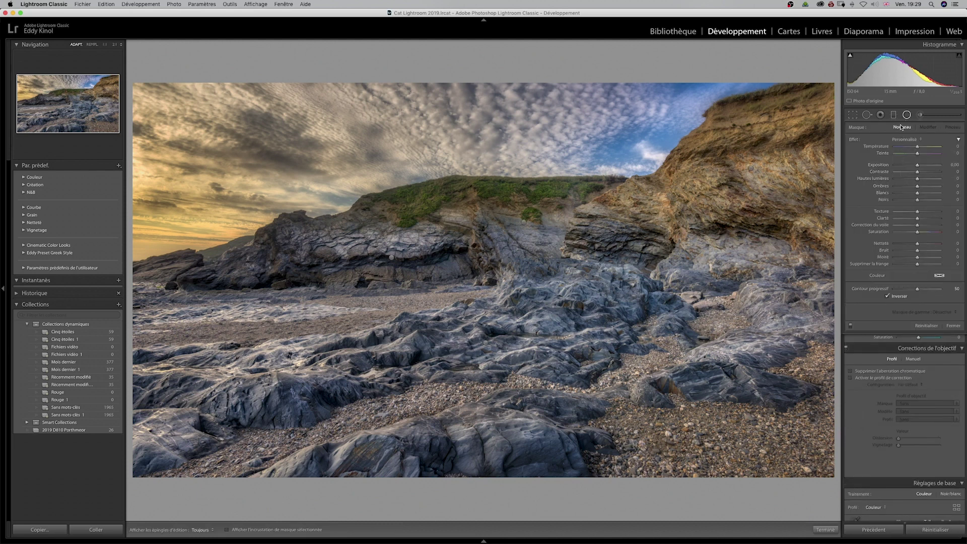
pyautogui.click(851, 326)
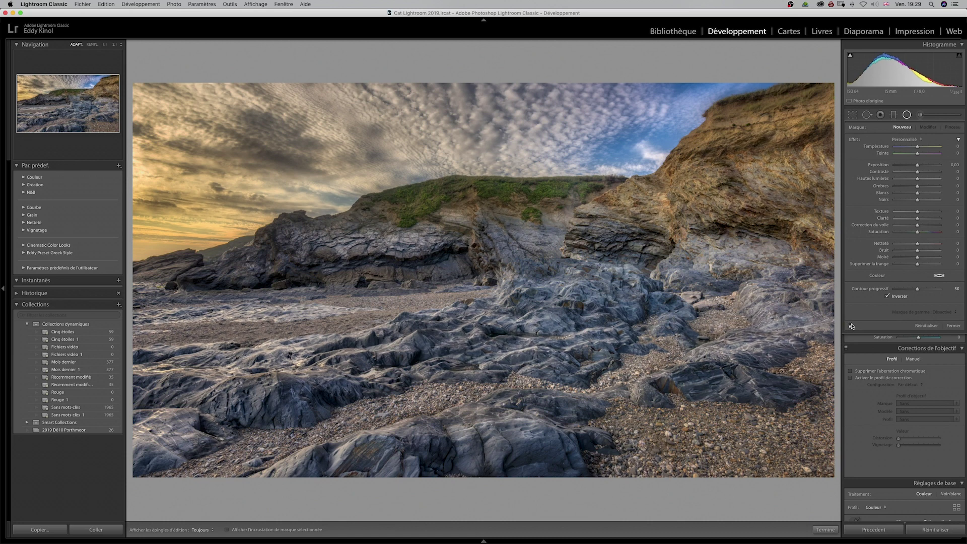
pyautogui.click(851, 326)
pyautogui.click(851, 326)
pyautogui.click(851, 325)
pyautogui.click(851, 326)
pyautogui.click(851, 326)
pyautogui.click(851, 326)
pyautogui.click(851, 326)
pyautogui.click(851, 325)
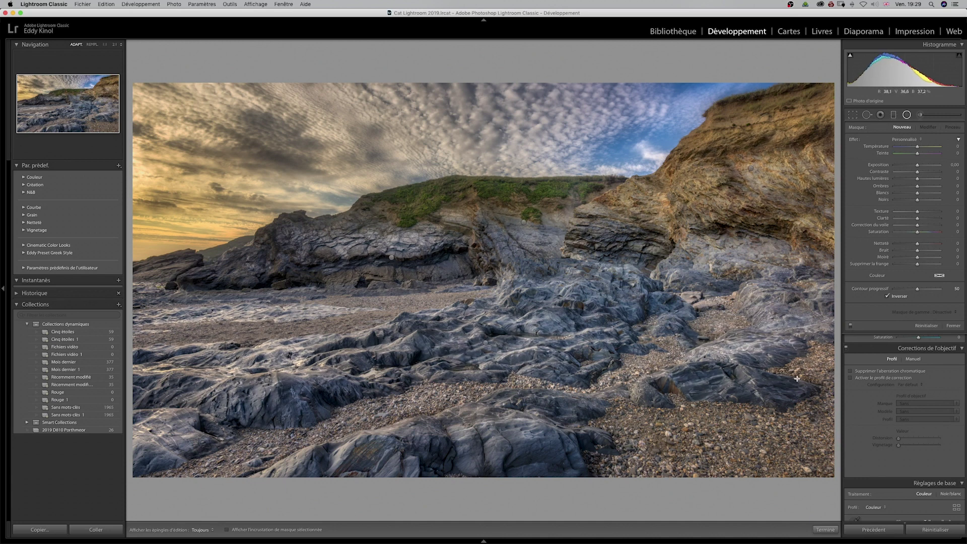
pyautogui.click(953, 326)
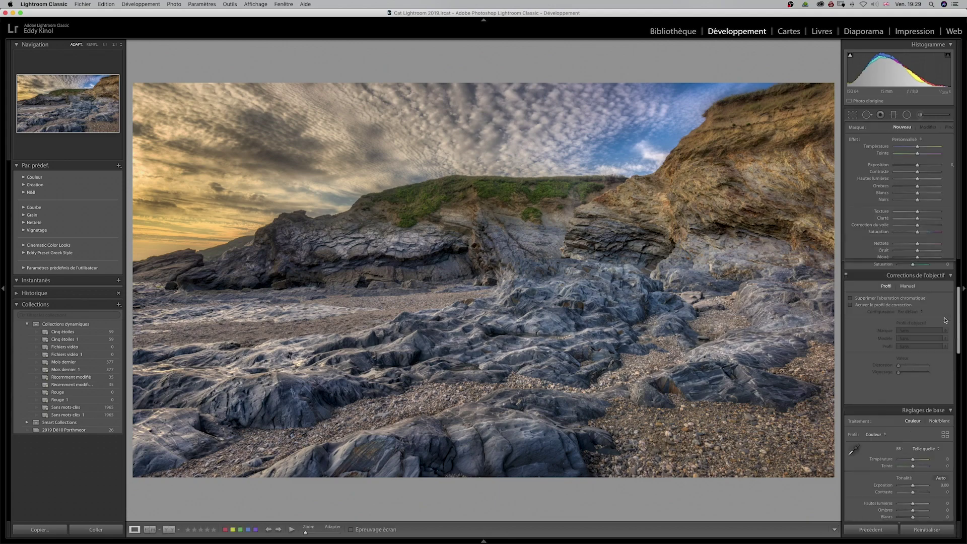
pyautogui.press('f')
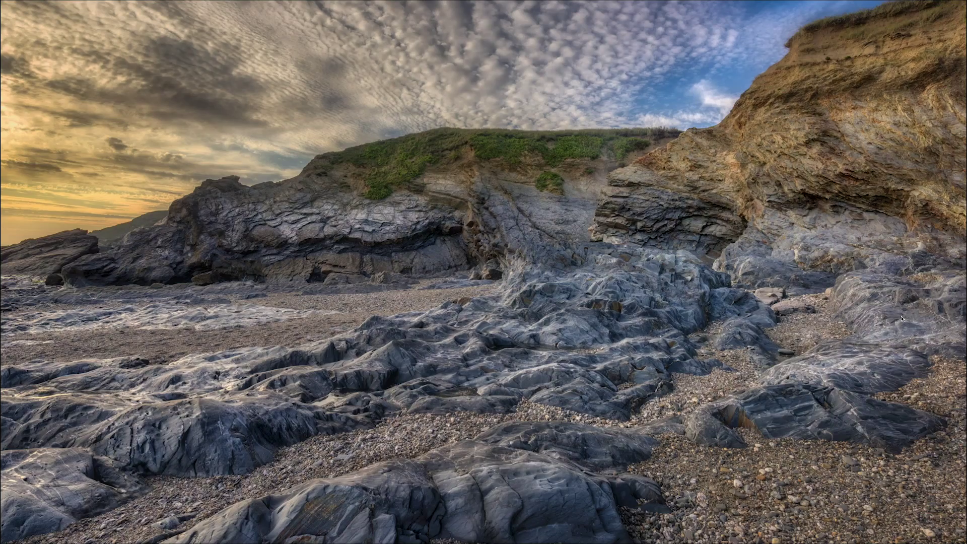
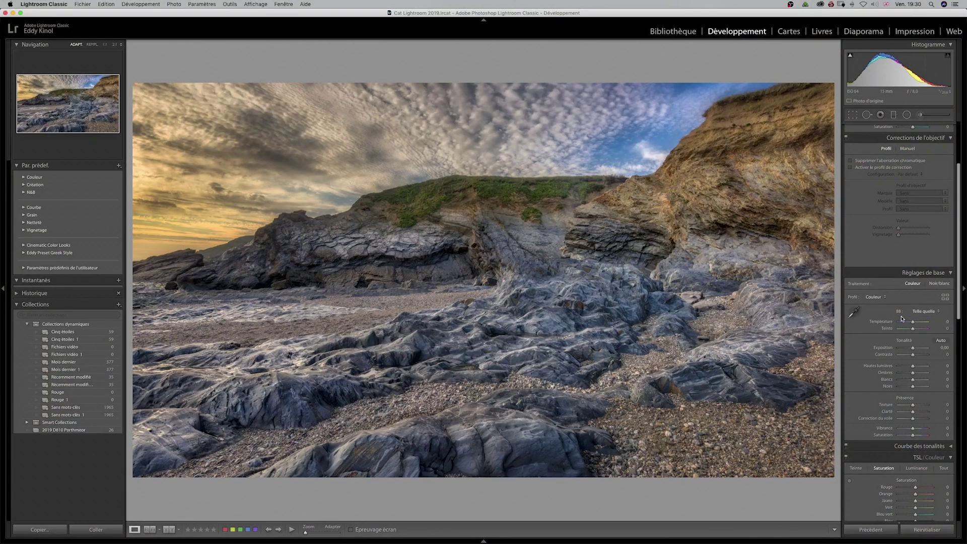
# - Review the photo's two earlier versions, comparing the source image before and after its adjustments, and return to the final edit
pyautogui.moveTo(605, 541)
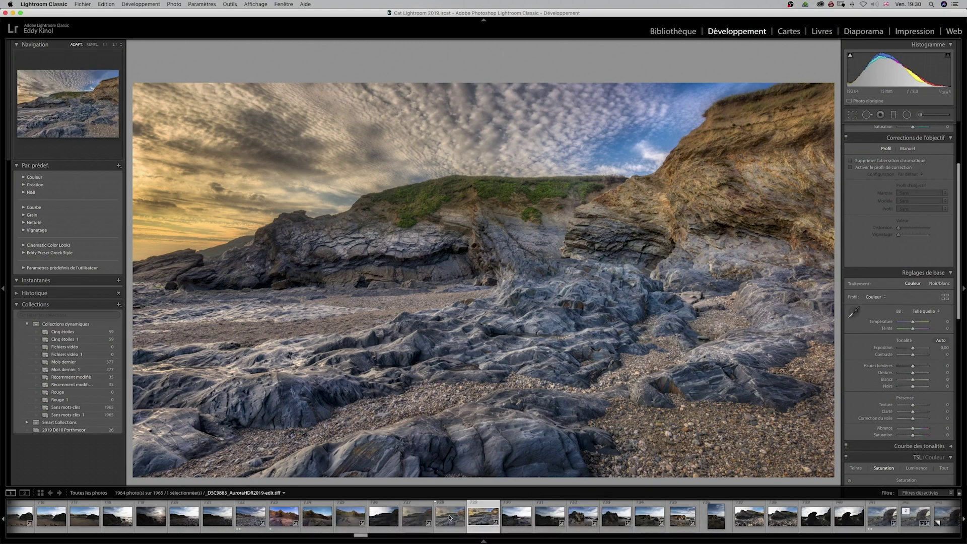
pyautogui.click(449, 517)
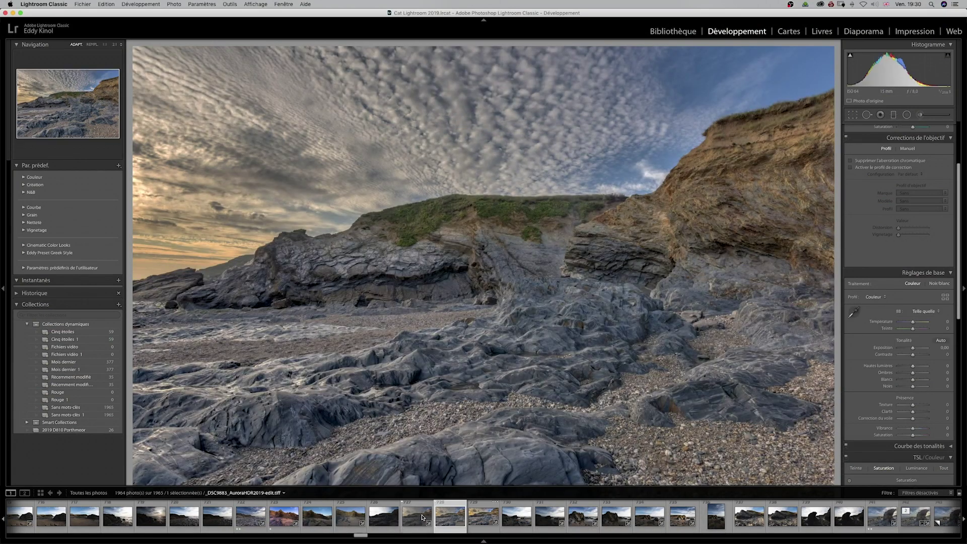
pyautogui.click(422, 517)
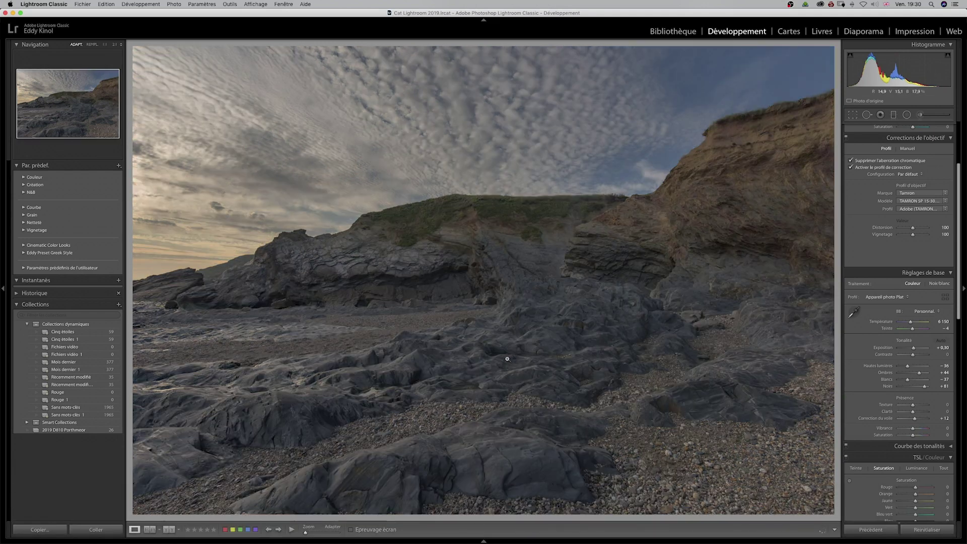
pyautogui.press('\\')
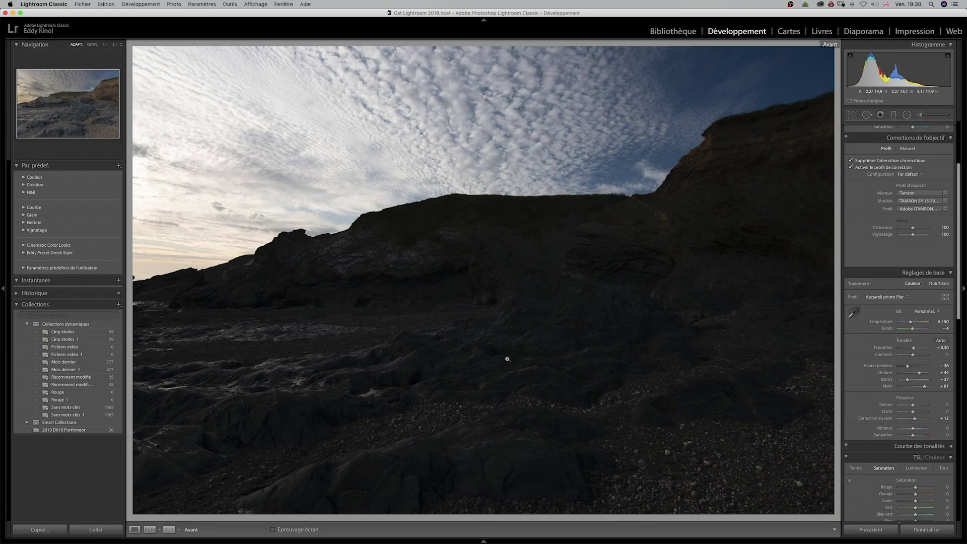
pyautogui.press('\\')
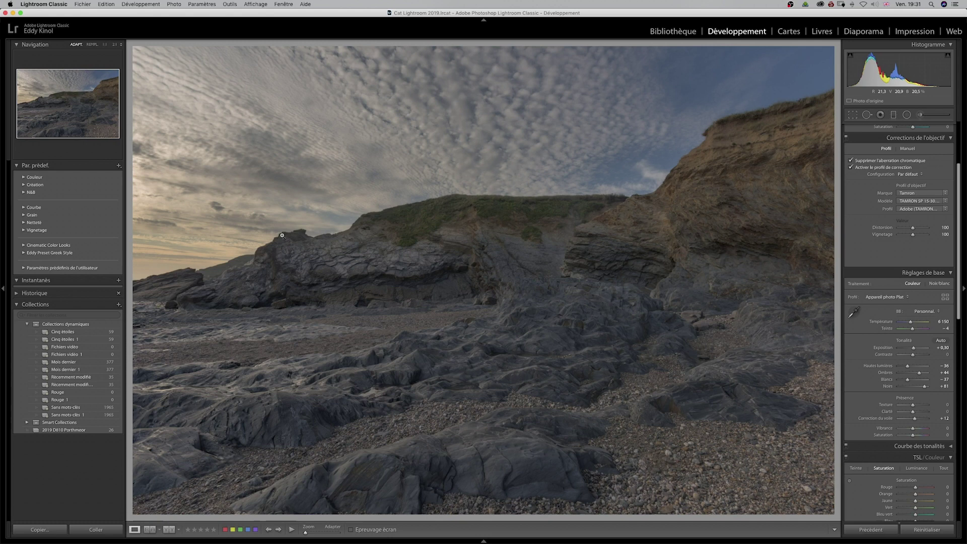
pyautogui.press('super+shift+r')
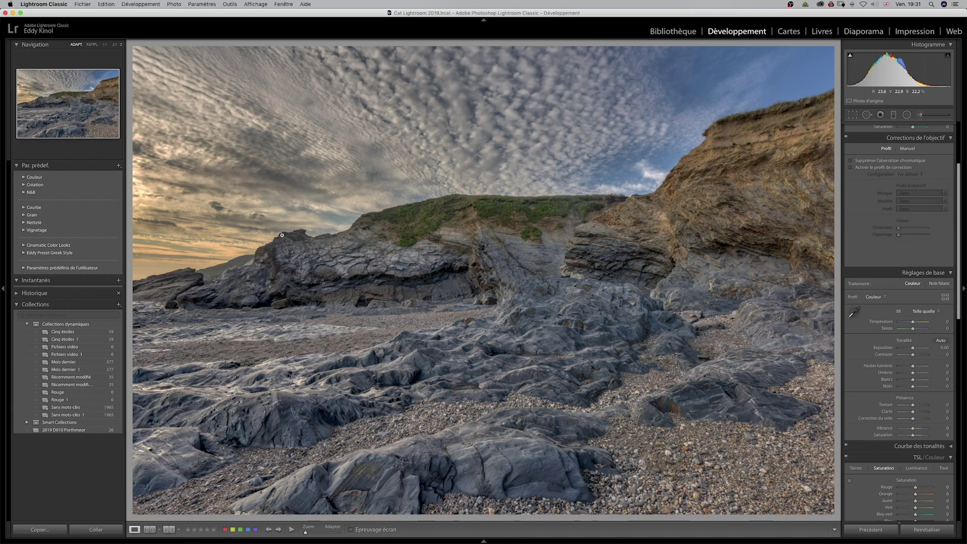
pyautogui.press('Right')
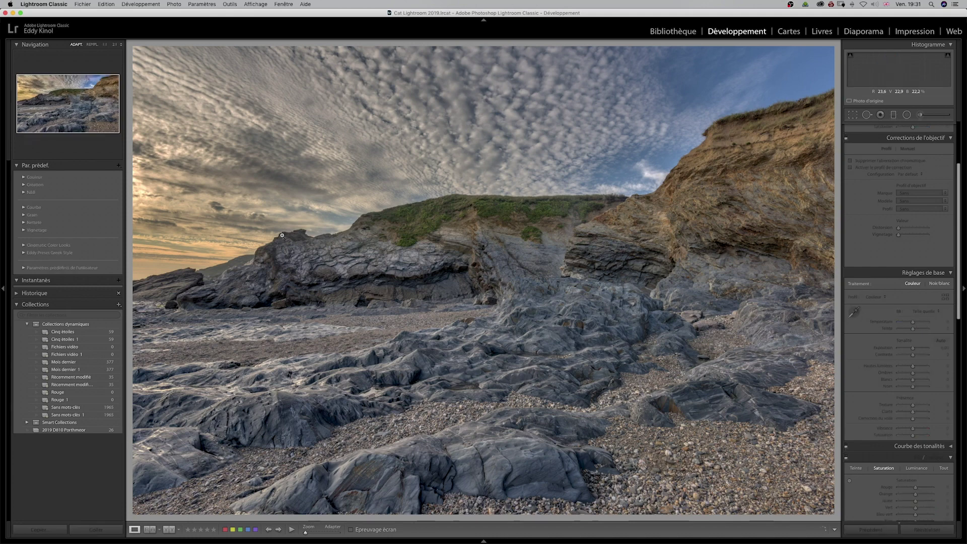
# - Compare the final photo before and after the Lightroom adjustments several times and view it full screen
pyautogui.press('\\')
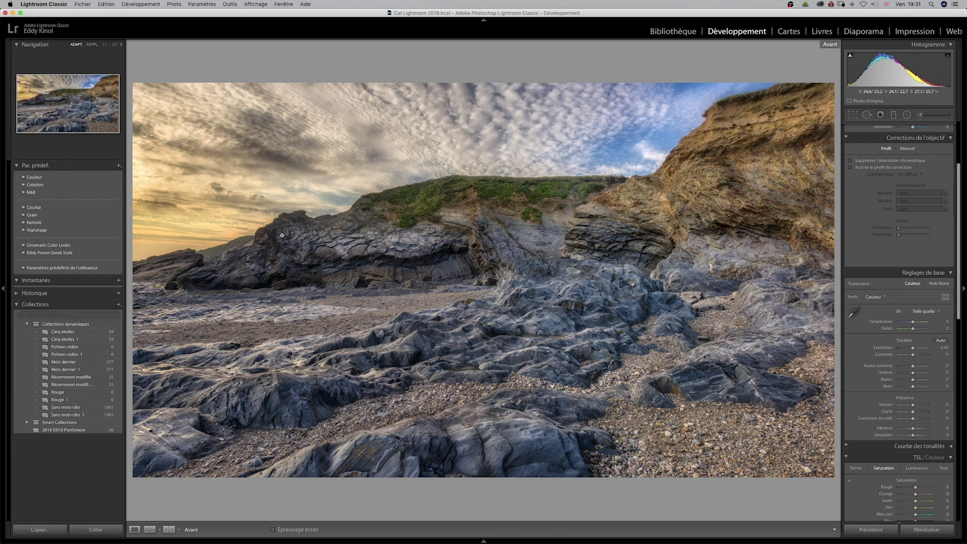
pyautogui.press('\\')
pyautogui.press('\\')
pyautogui.press('\\')
pyautogui.press('\\')
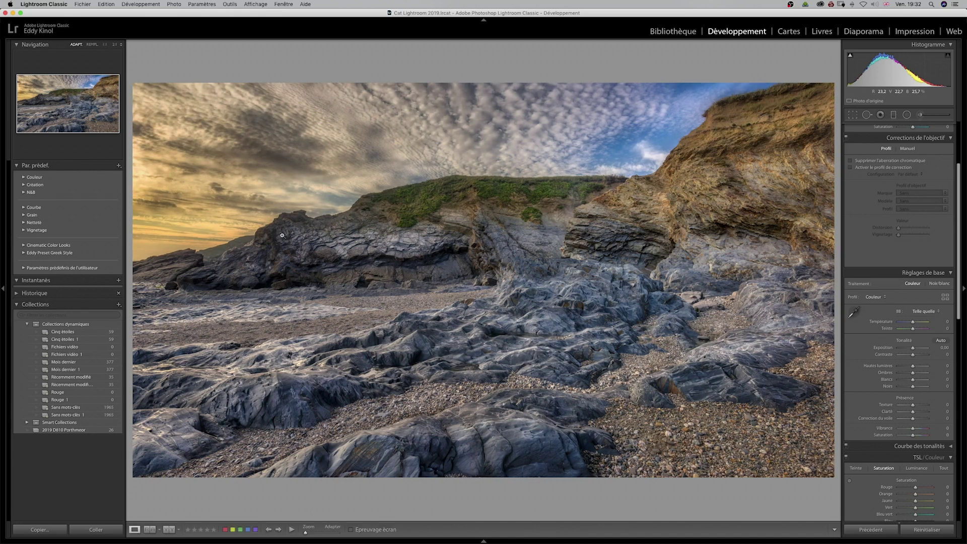
pyautogui.press('\\')
pyautogui.press('\\')
pyautogui.press('\\')
pyautogui.press('\\')
pyautogui.press('\\')
pyautogui.press('\\')
pyautogui.press('\\')
pyautogui.press('f')
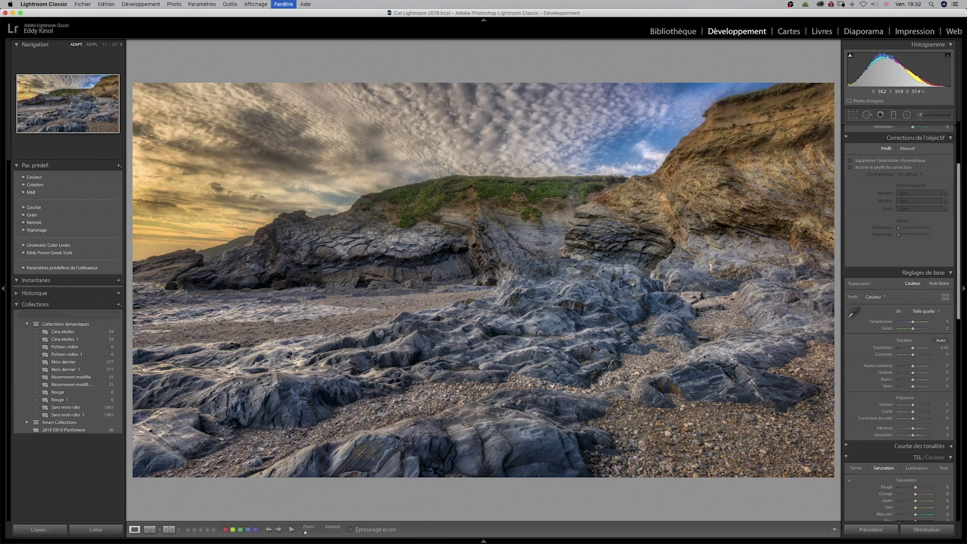